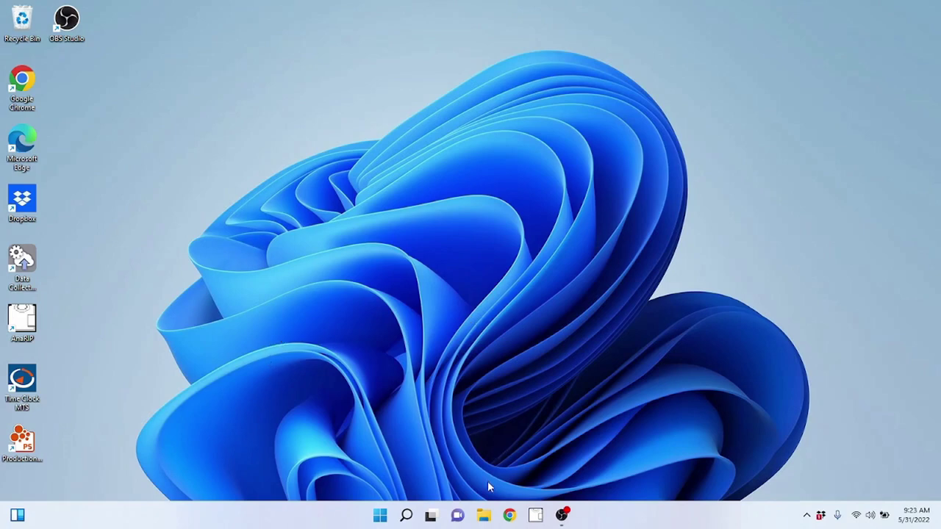
- Open File Explorer and move its window closer to the upper-left part of the desktop
click(485, 516)
click(485, 517)
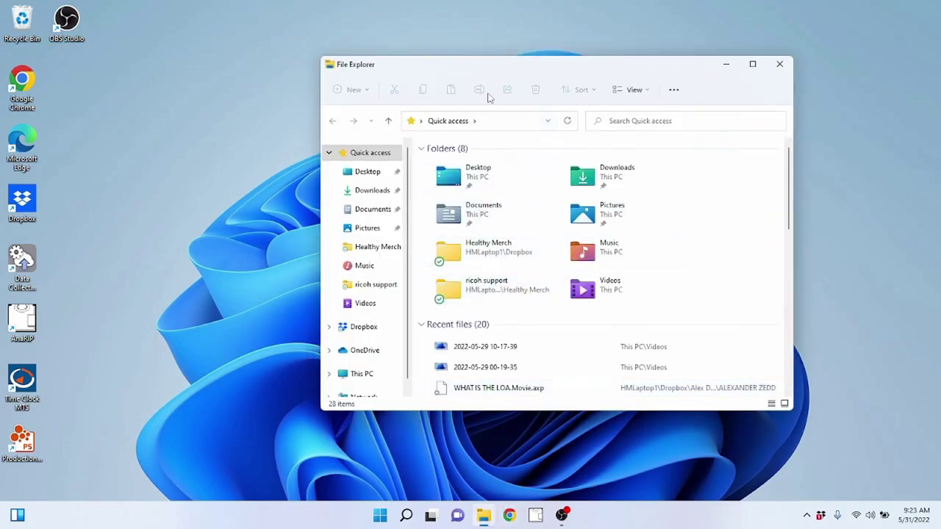
drag(550, 67, 435, 40)
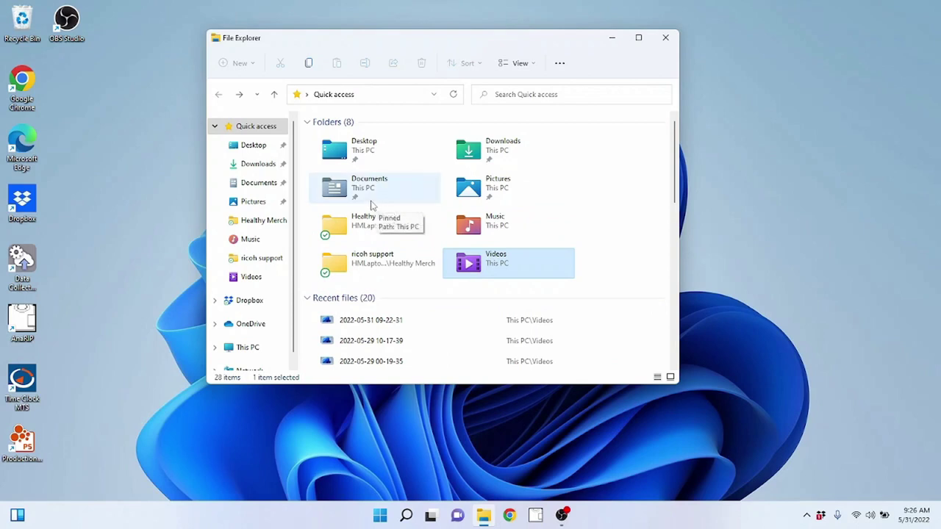
- Open the Windows folder on Local Disk (C:) through This PC and look through its folders and files
scroll(254, 265, down, 2)
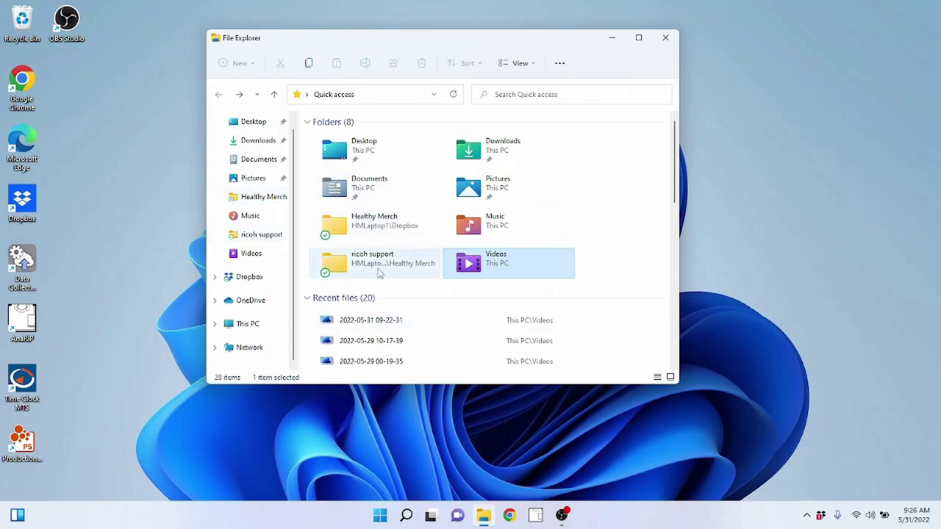
click(255, 325)
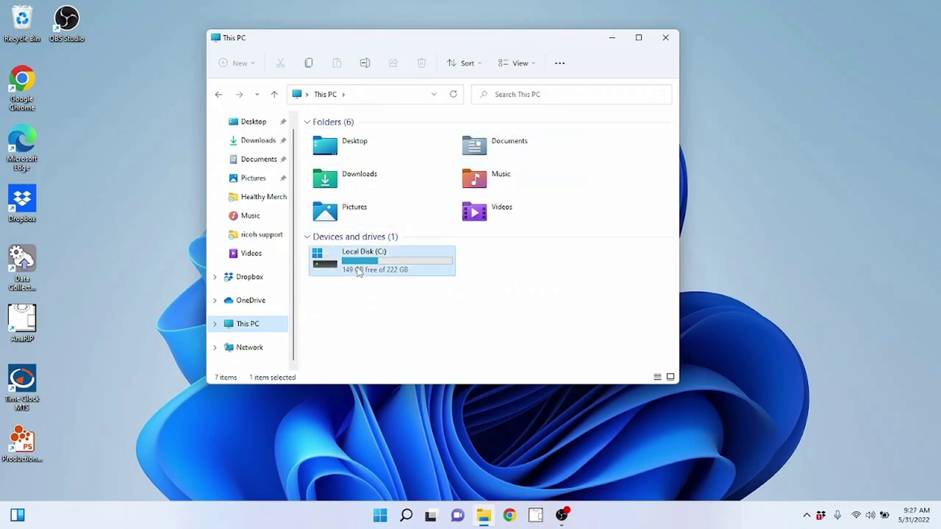
double_click(358, 272)
double_click(360, 272)
scroll(504, 245, down, 3)
scroll(497, 245, down, 14)
scroll(456, 235, down, 10)
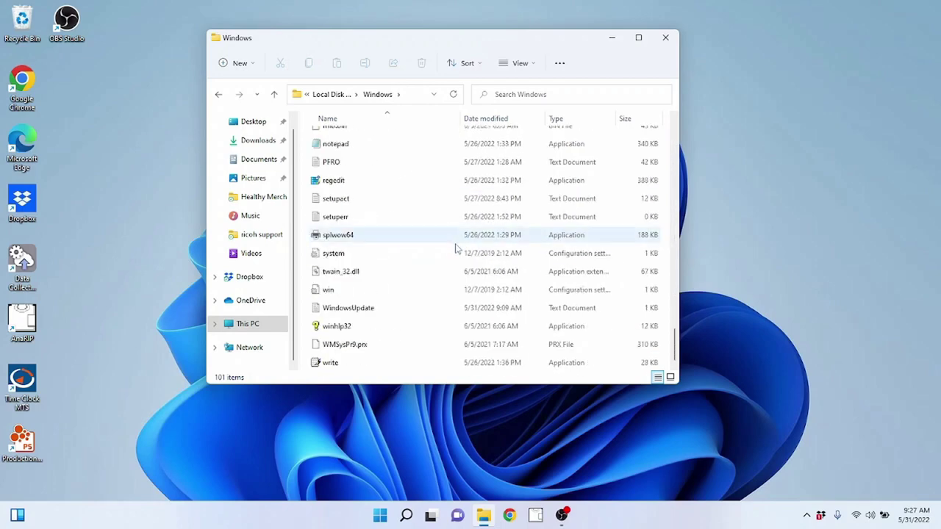
scroll(456, 248, up, 13)
scroll(461, 249, up, 14)
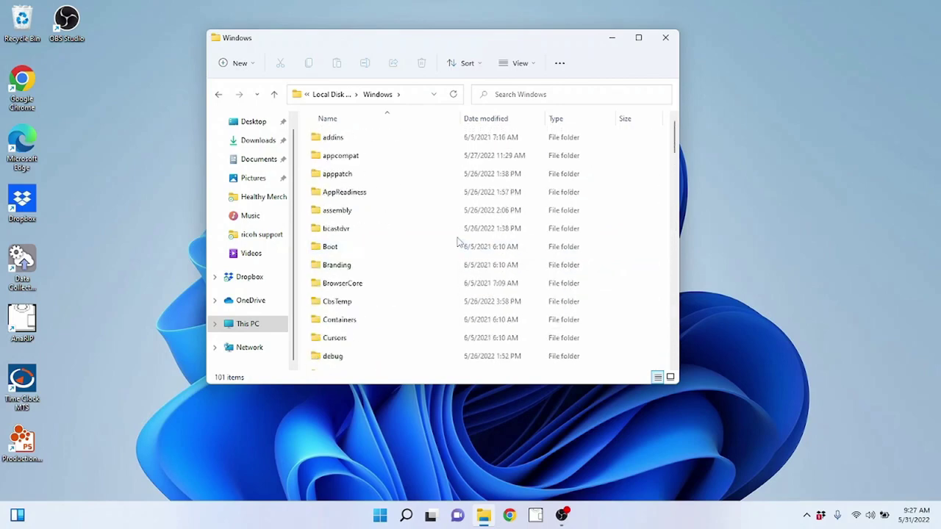
scroll(452, 236, down, 5)
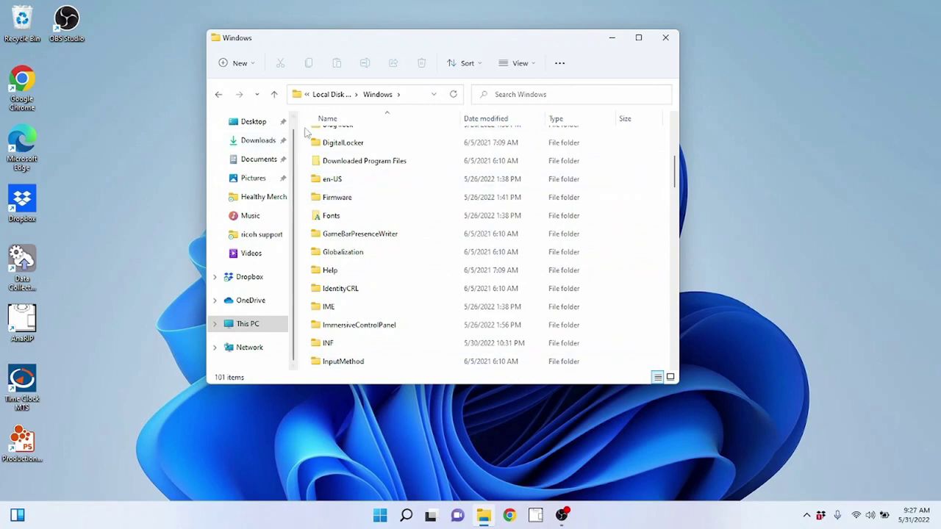
- Go back from the Windows folder to the Quick access view
click(218, 96)
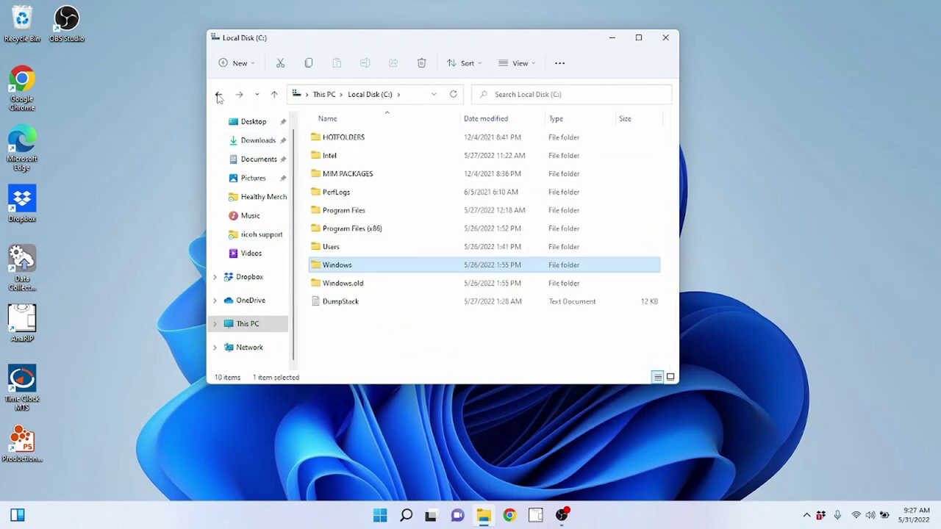
click(218, 95)
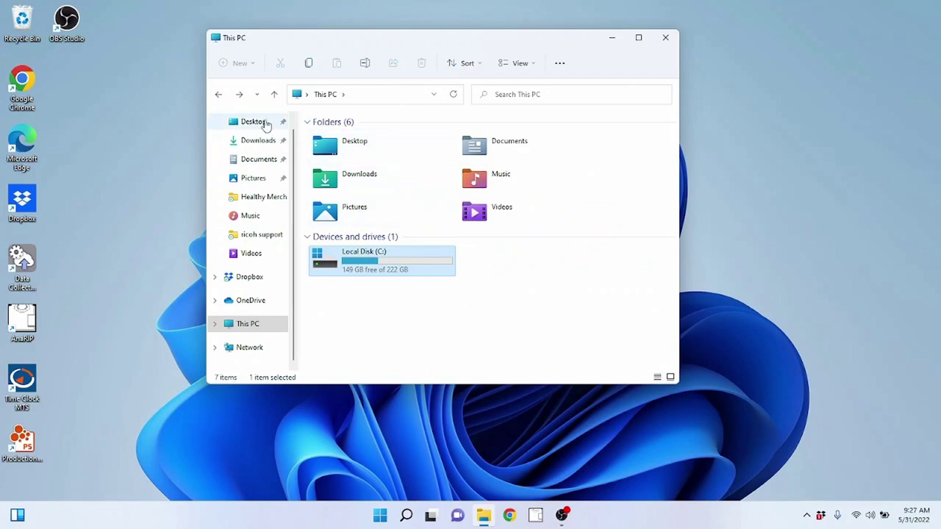
click(218, 96)
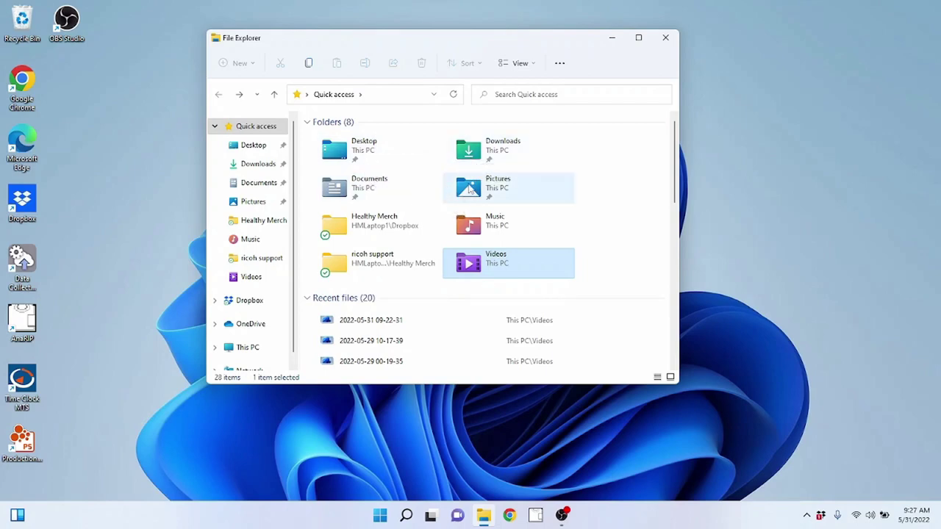
- Examine the Healthy Merch folder entry, the other folders and the recent files listed in Quick access
click(372, 250)
click(373, 225)
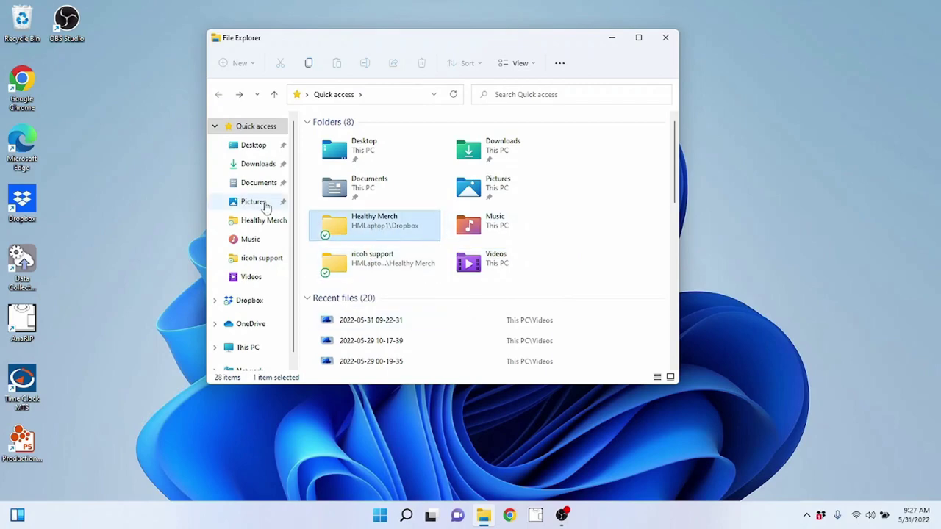
scroll(252, 204, down, 1)
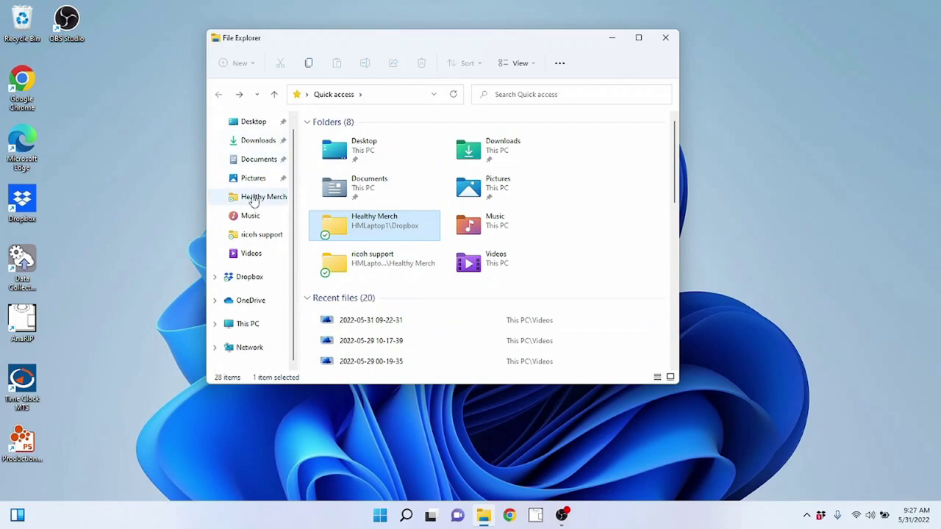
scroll(244, 292, up, 1)
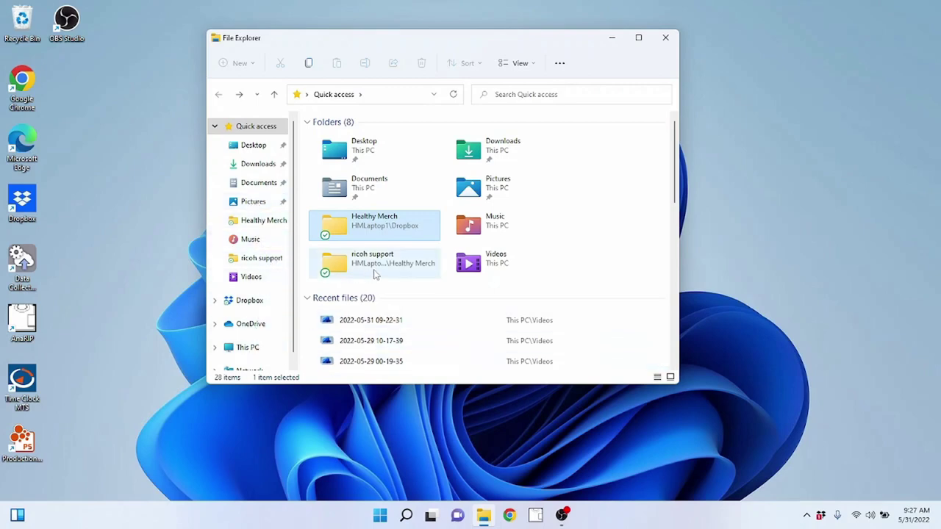
scroll(376, 257, down, 3)
scroll(390, 279, up, 3)
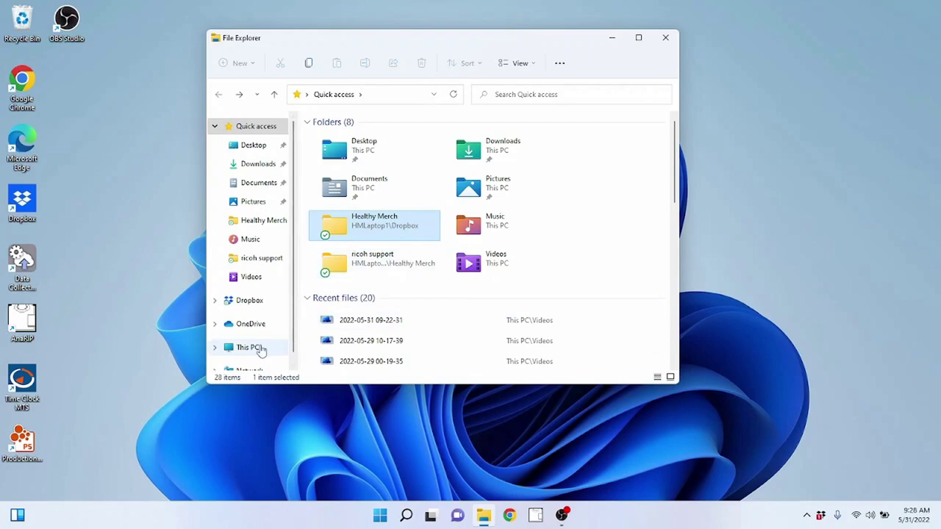
click(581, 200)
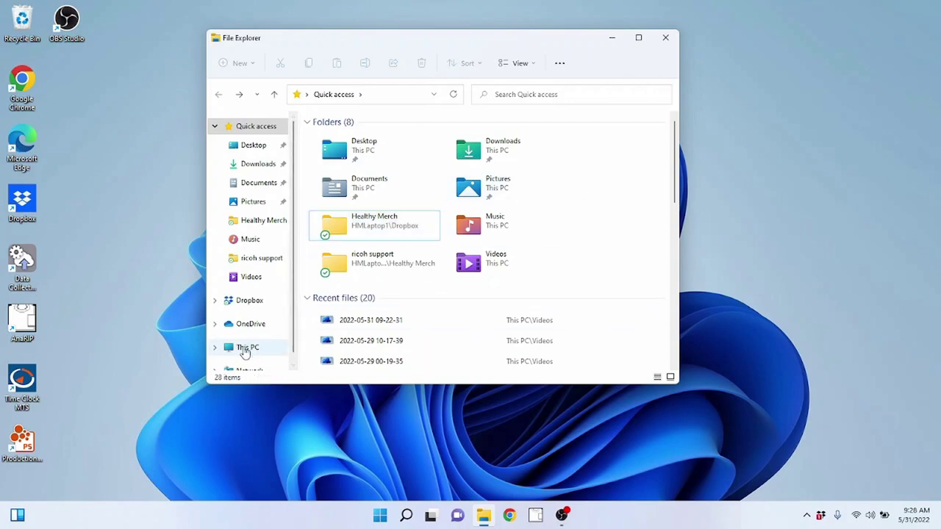
- View the contents of Local Disk (C:) through This PC, and return to Quick access
click(247, 349)
double_click(360, 253)
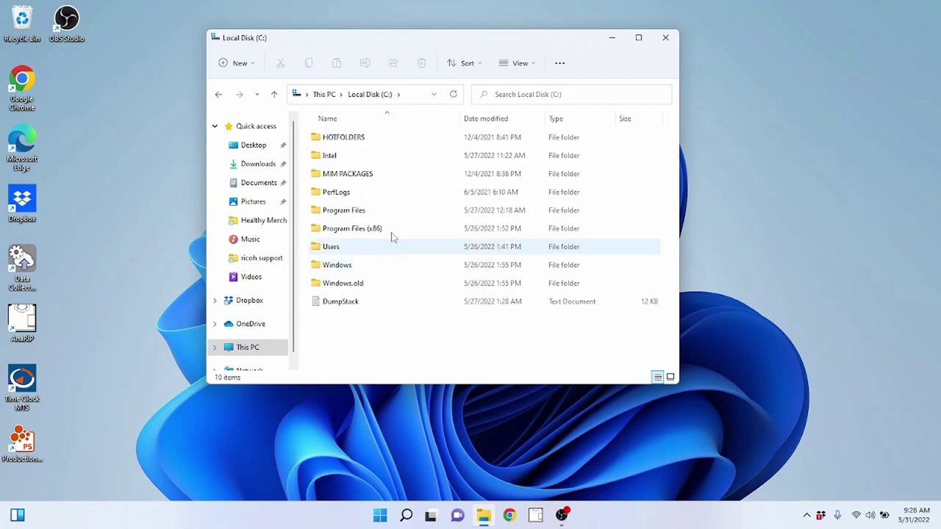
click(219, 96)
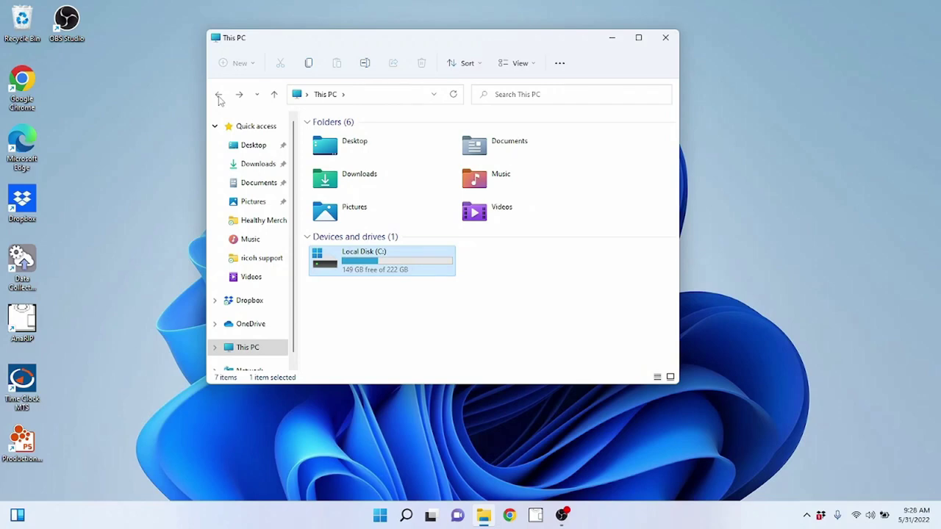
click(220, 99)
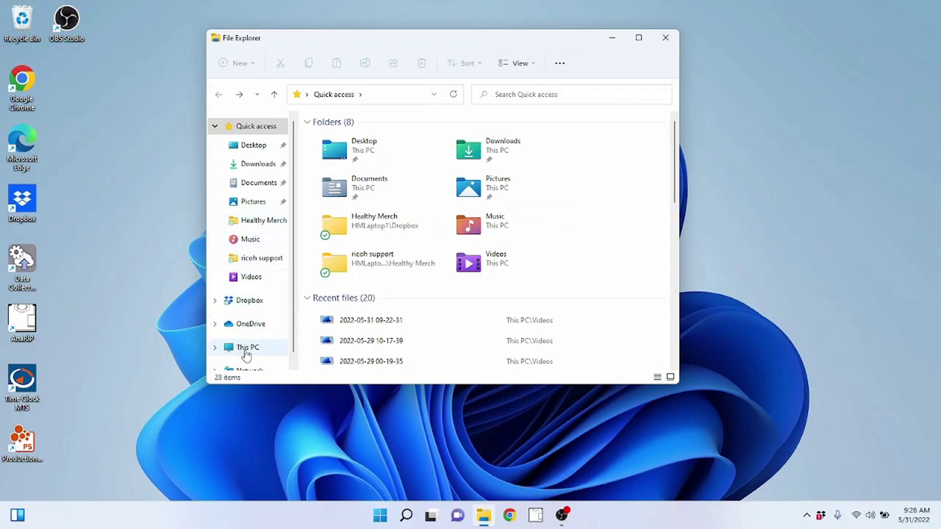
- Show This PC and select the Local Disk (C:) drive under Devices and drives
scroll(246, 352, down, 1)
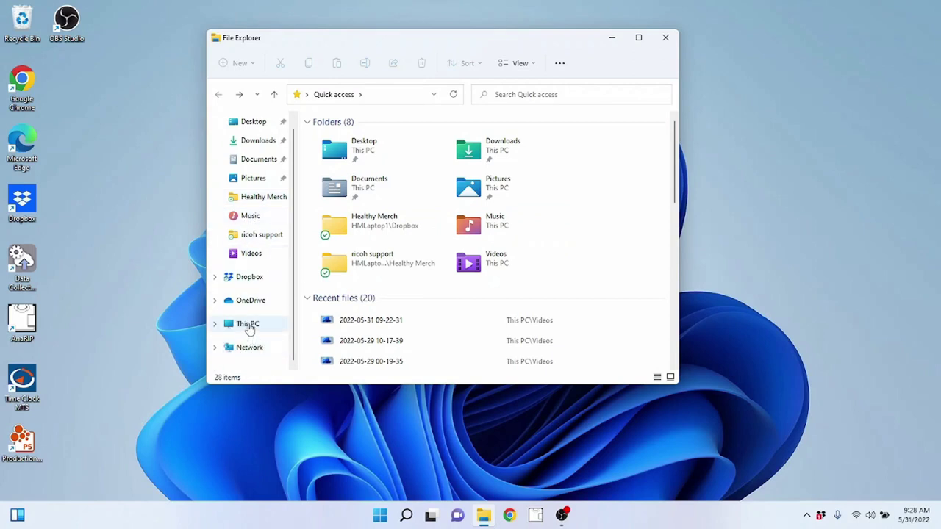
click(248, 325)
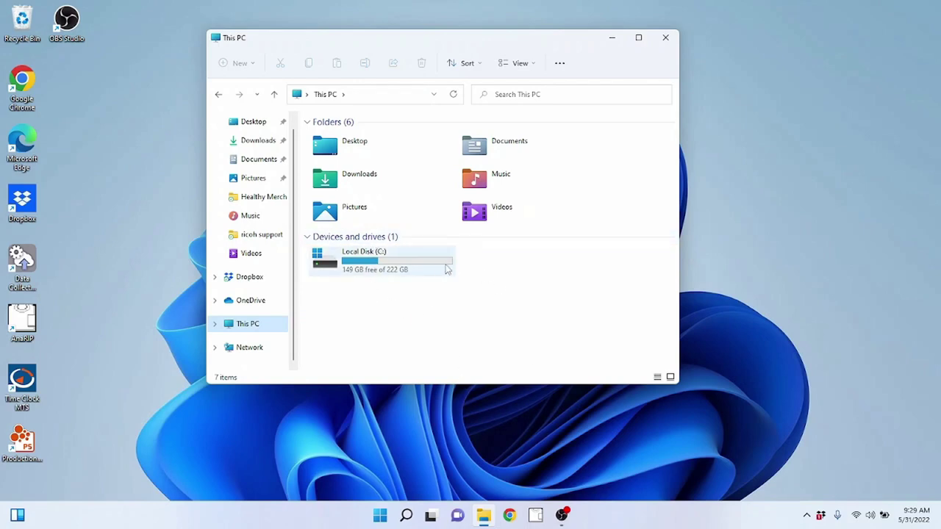
click(412, 269)
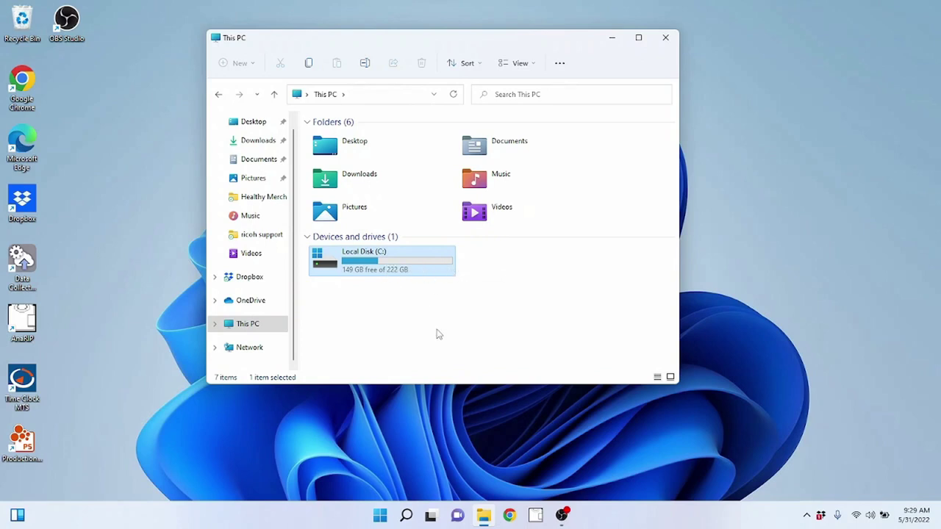
click(483, 270)
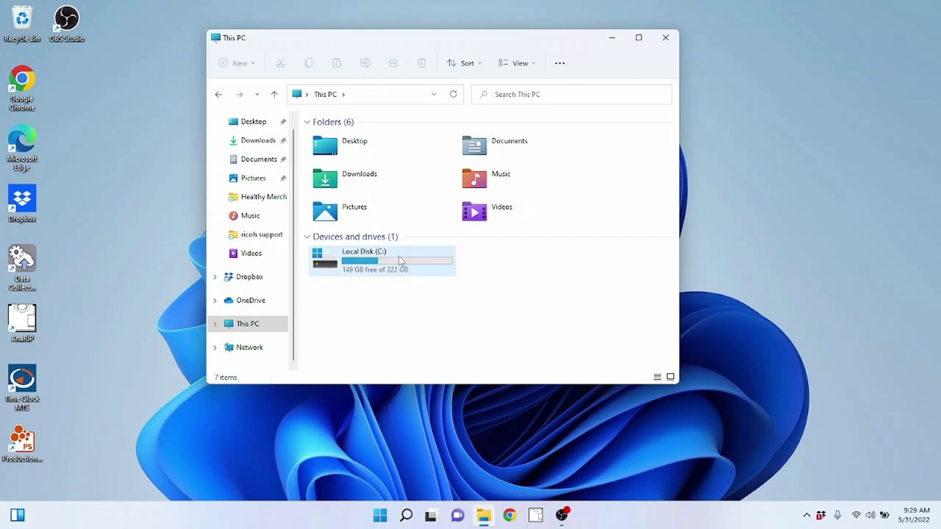
click(526, 265)
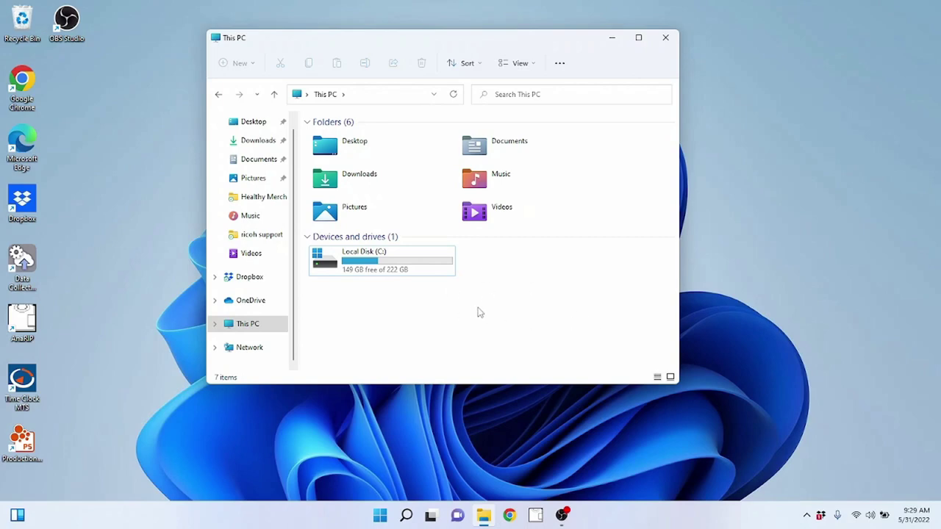
click(397, 266)
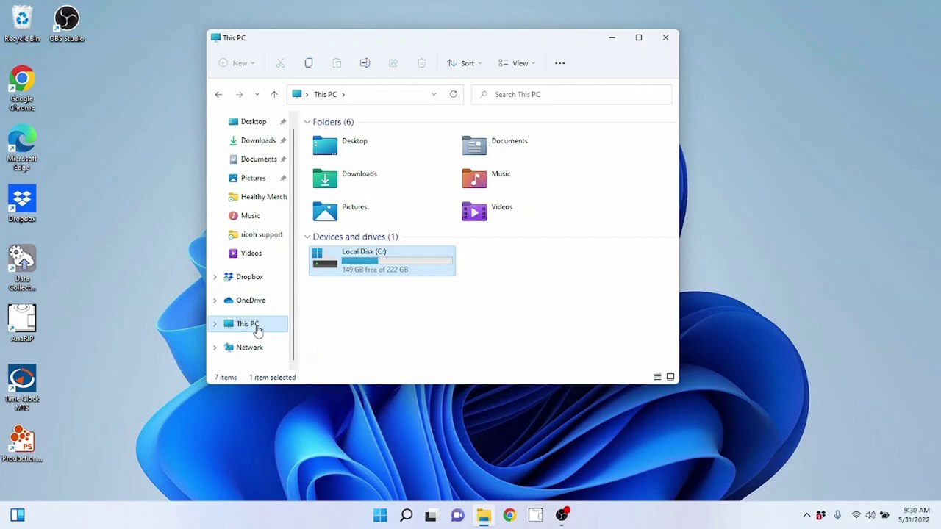
- Create a desktop shortcut to This PC below the OBS Studio icon, and close the File Explorer window
drag(257, 329, 86, 119)
drag(111, 89, 67, 88)
click(666, 38)
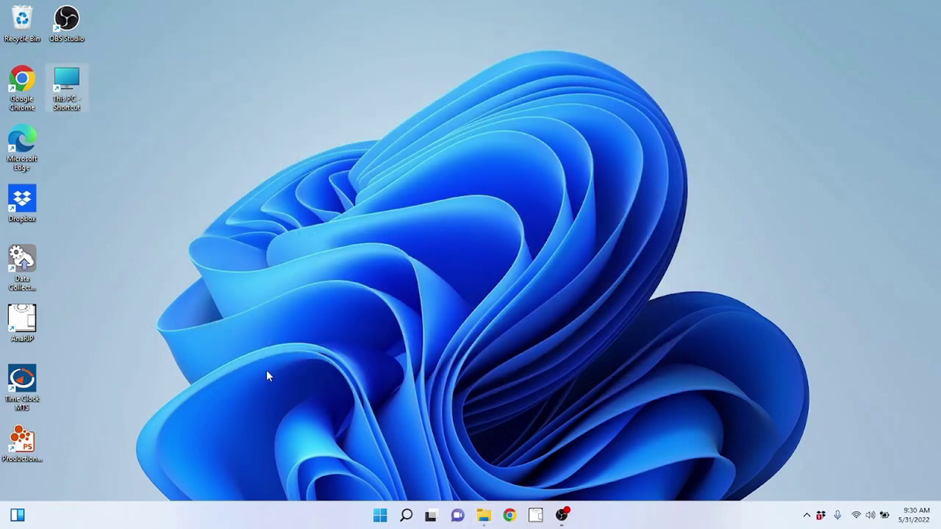
- Test the new This PC desktop shortcut by opening it, and close the window
double_click(65, 88)
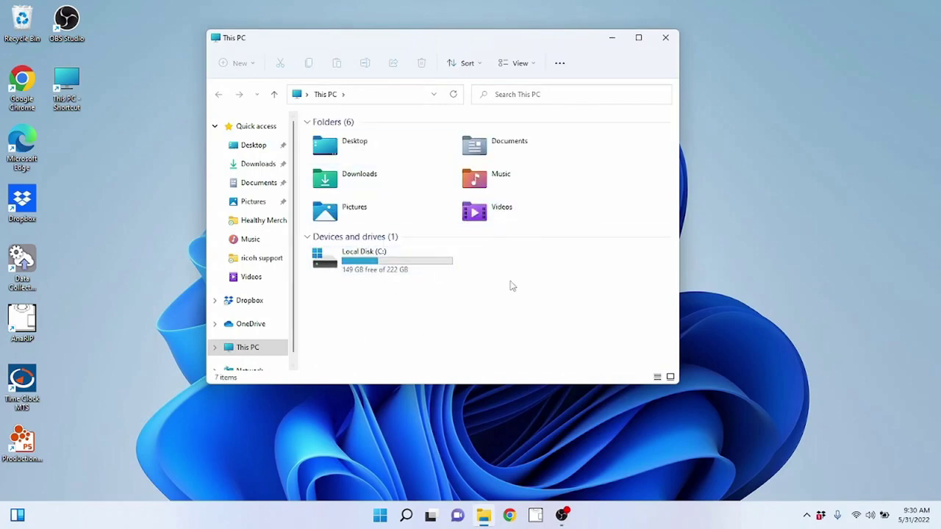
click(666, 39)
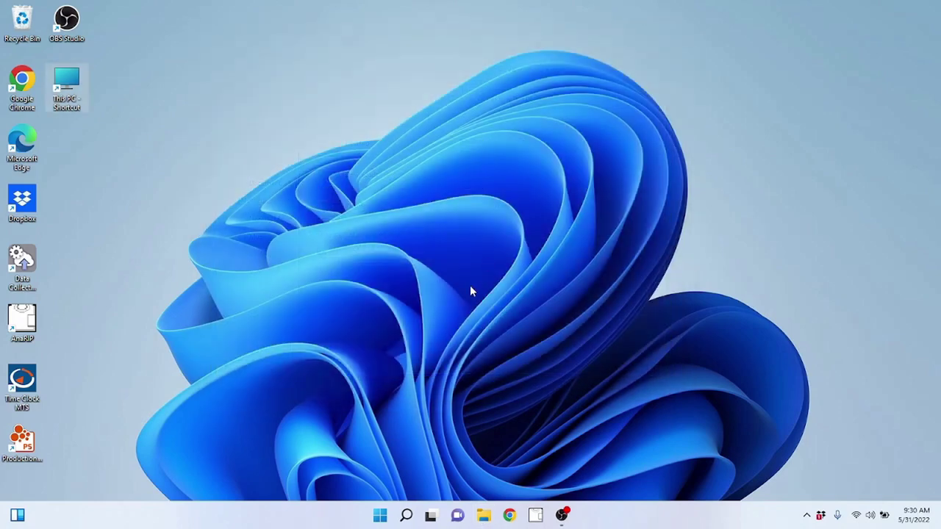
- Reopen File Explorer and compare the contents of This PC and Quick access, ending in This PC
click(485, 517)
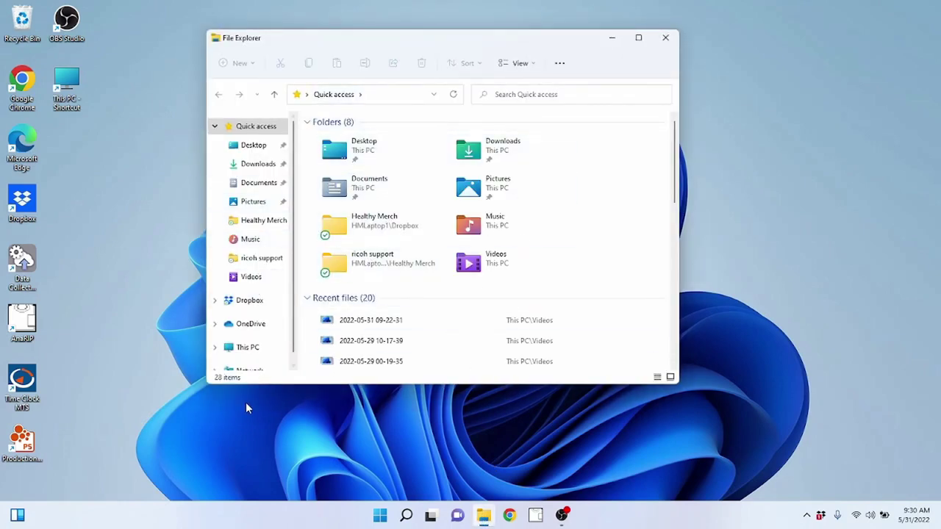
click(246, 347)
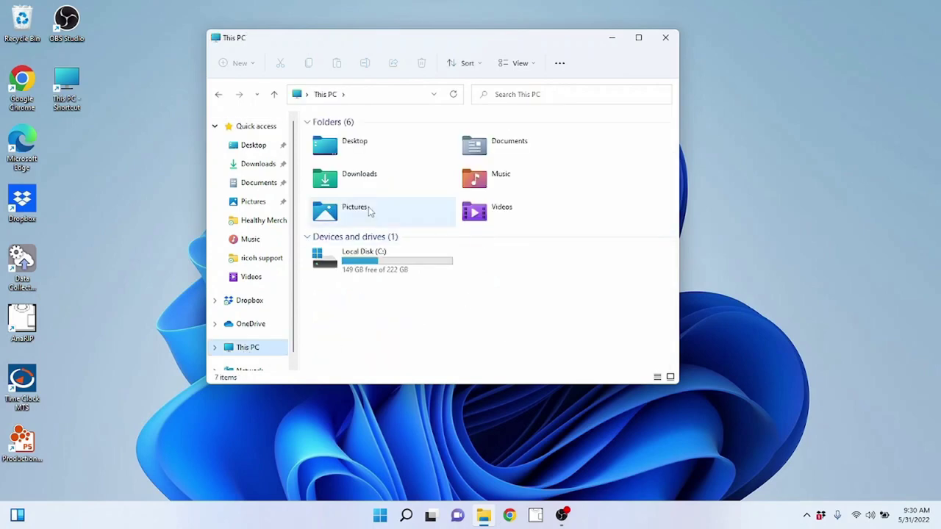
click(237, 128)
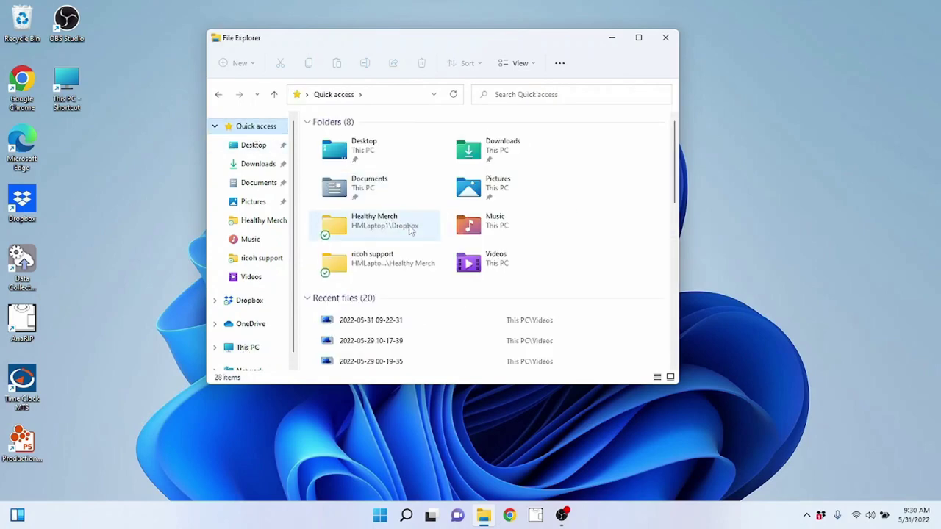
scroll(408, 230, down, 8)
scroll(401, 244, up, 8)
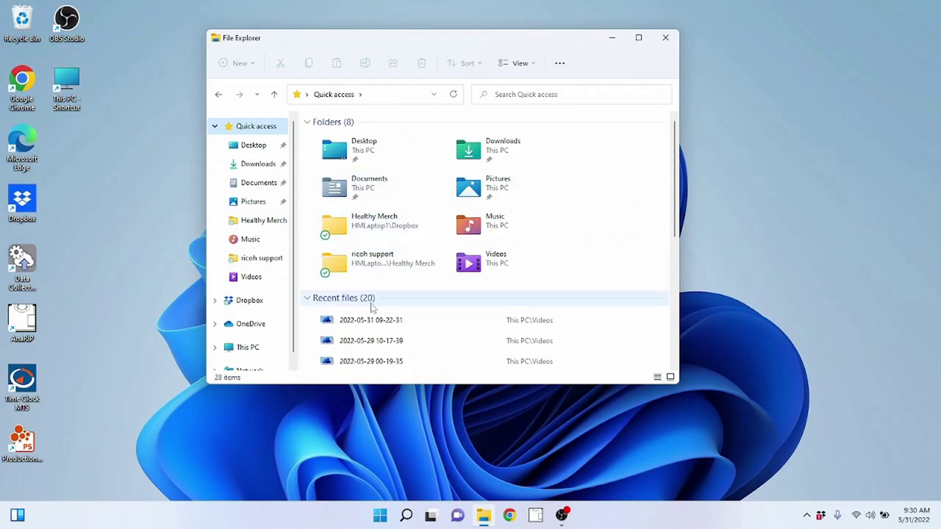
click(239, 348)
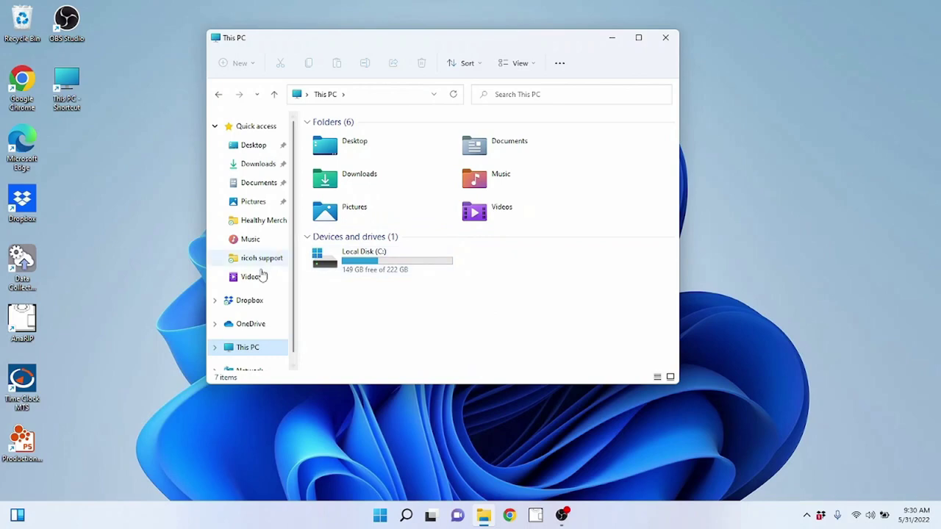
- Open the Videos folder from This PC
click(140, 199)
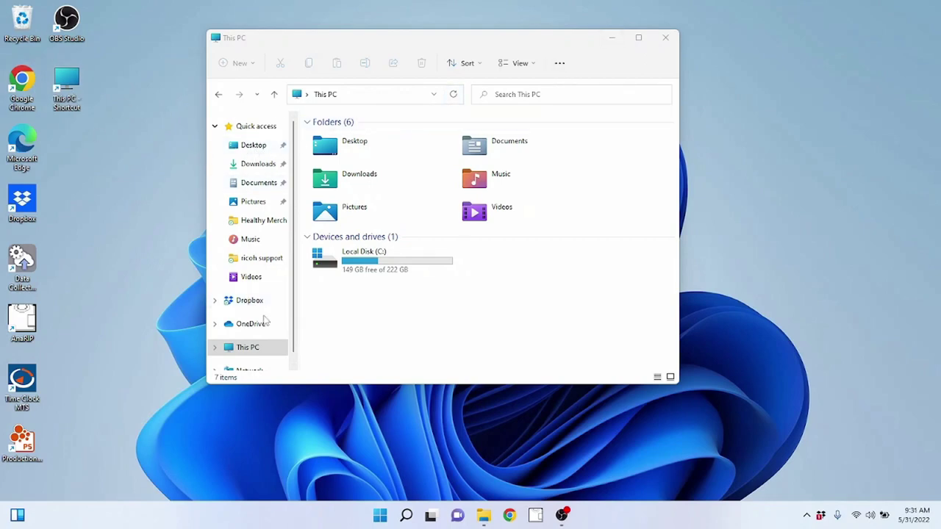
scroll(270, 308, down, 1)
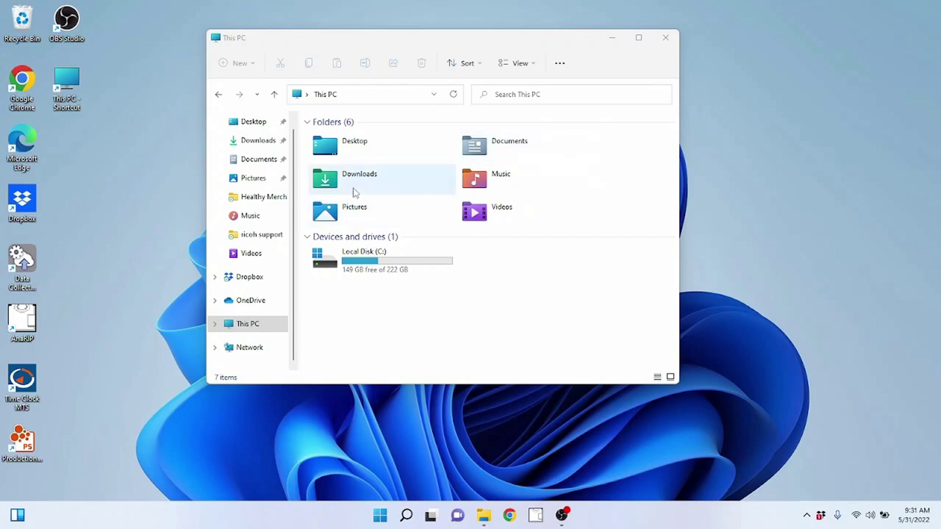
double_click(475, 214)
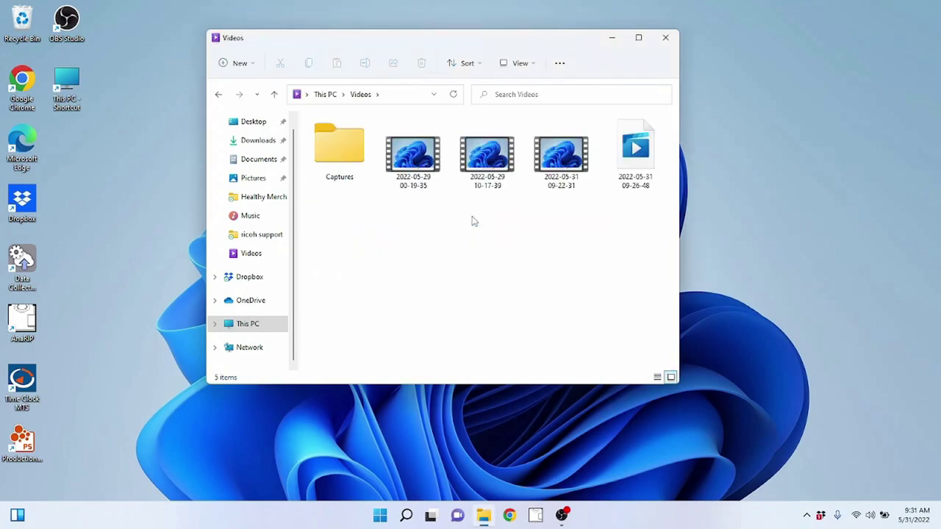
- Look over the recordings in the Videos folder, and go back to This PC
click(413, 155)
click(560, 169)
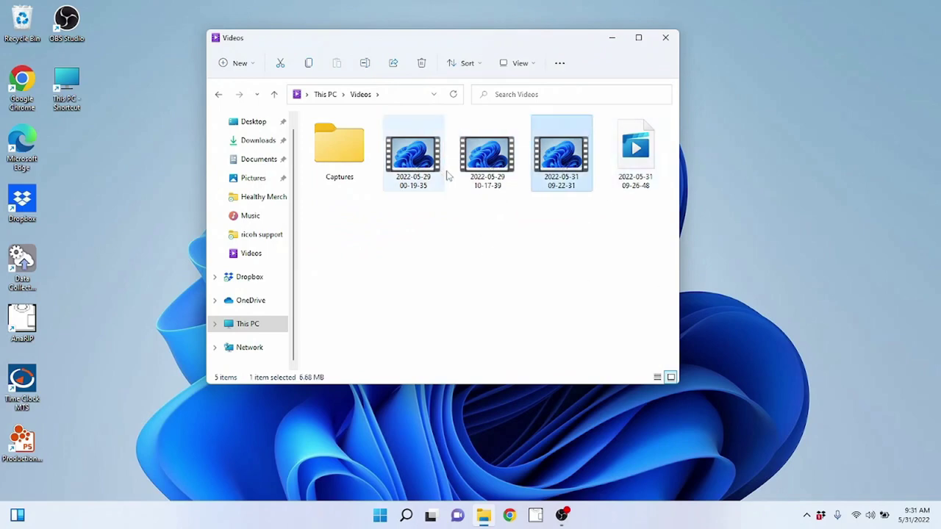
click(218, 94)
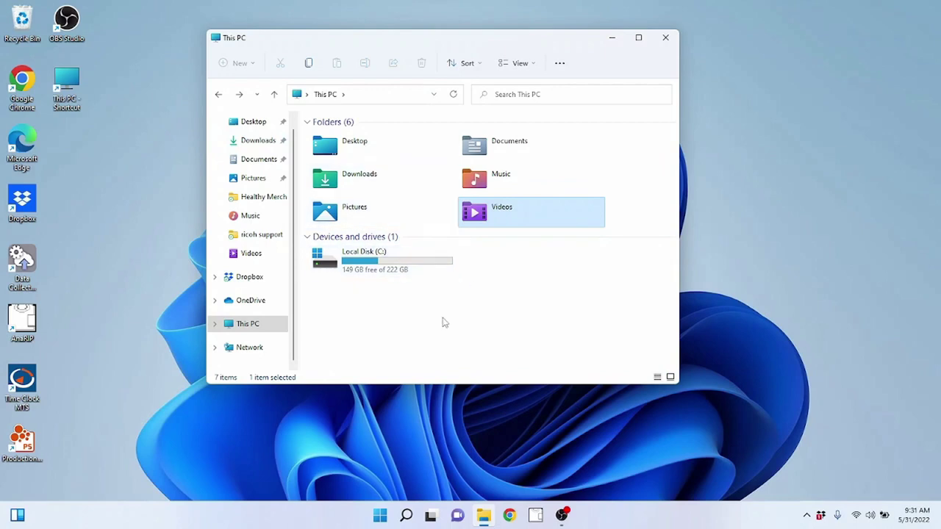
click(366, 333)
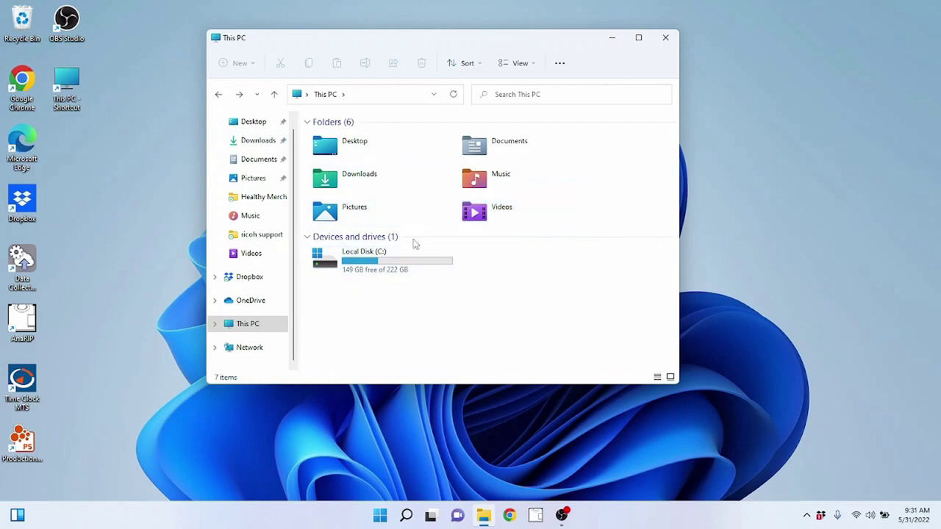
- Open the Desktop folder from This PC to examine its shortcuts, and return to This PC
click(341, 139)
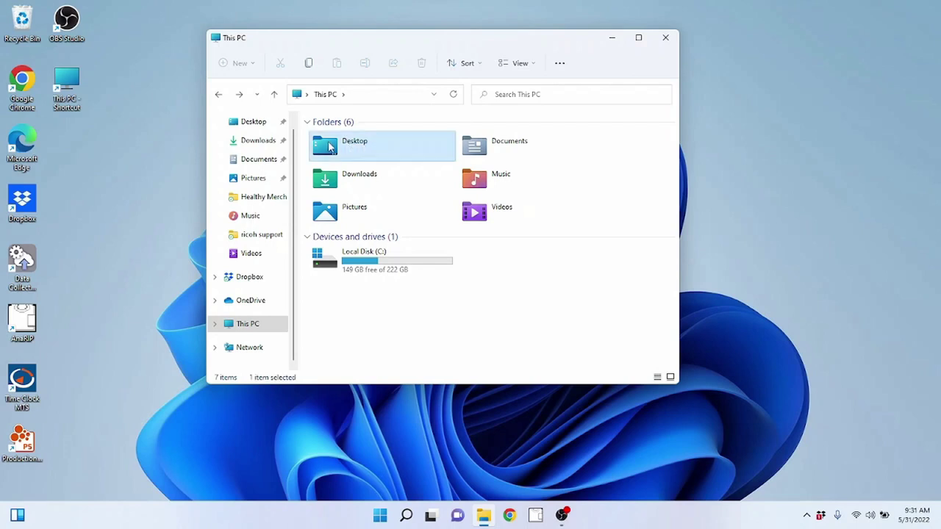
double_click(380, 154)
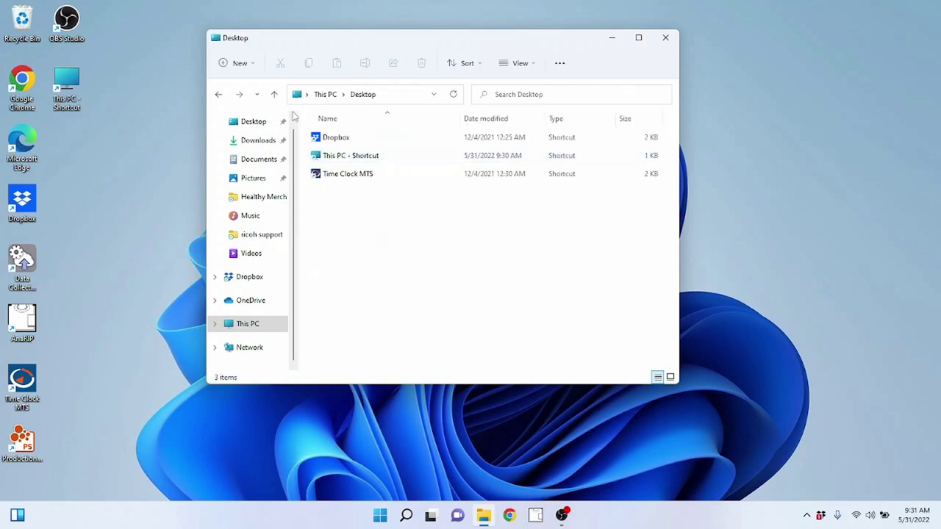
click(219, 94)
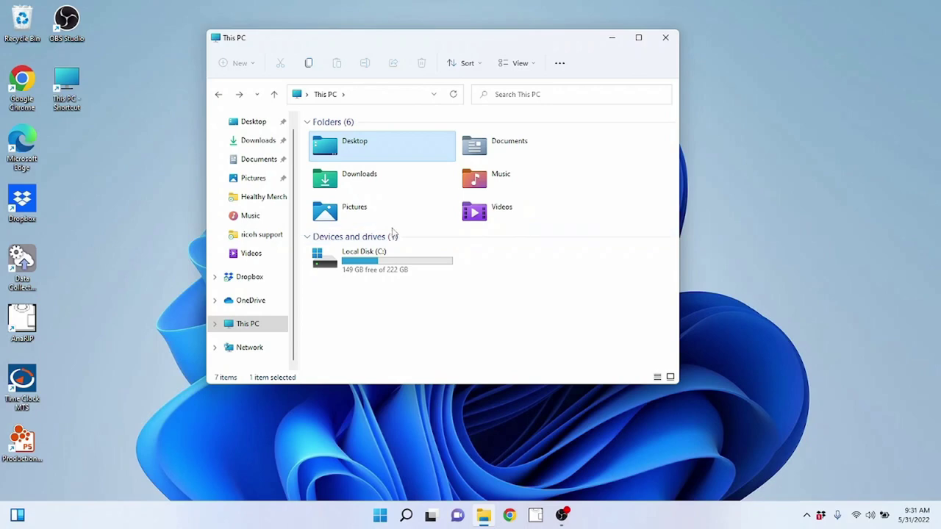
double_click(474, 214)
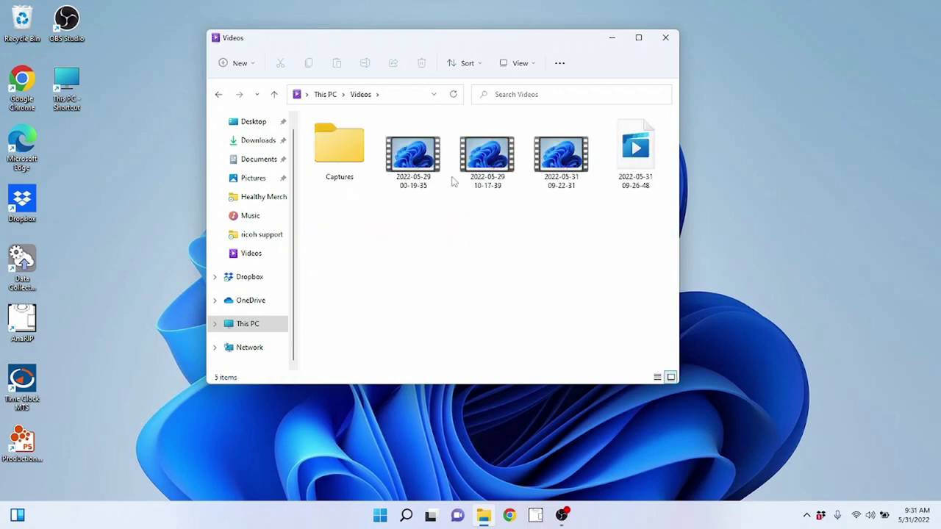
click(437, 162)
click(494, 171)
click(536, 172)
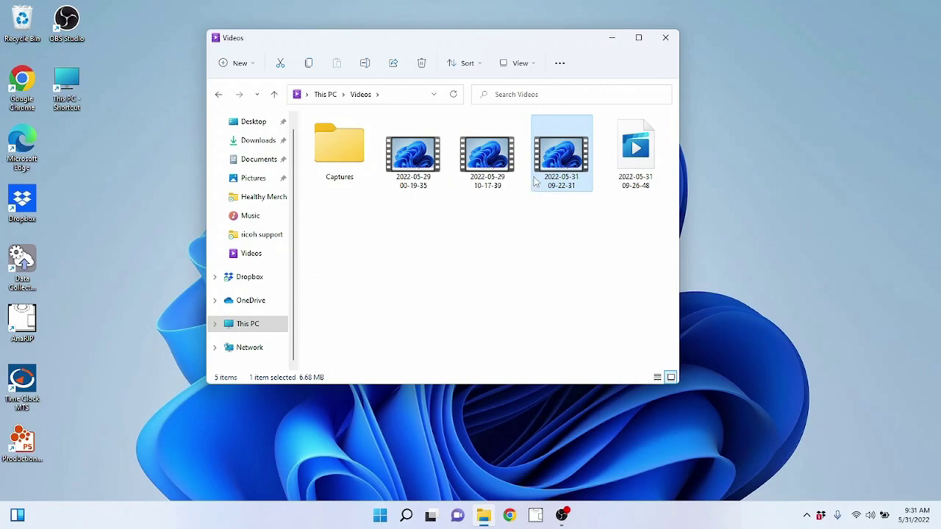
click(434, 168)
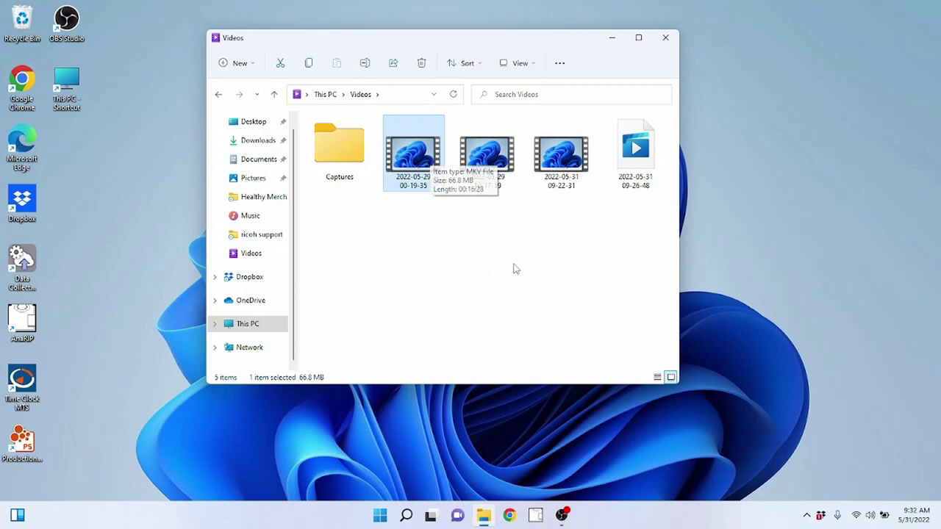
- Go back to This PC and forward to Videos again, and look over the video files, leaving none selected
click(217, 94)
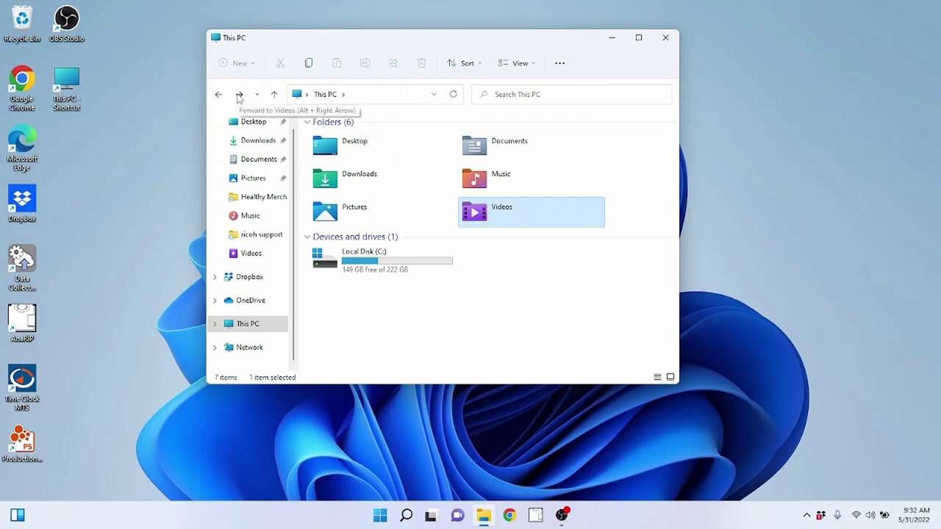
click(239, 95)
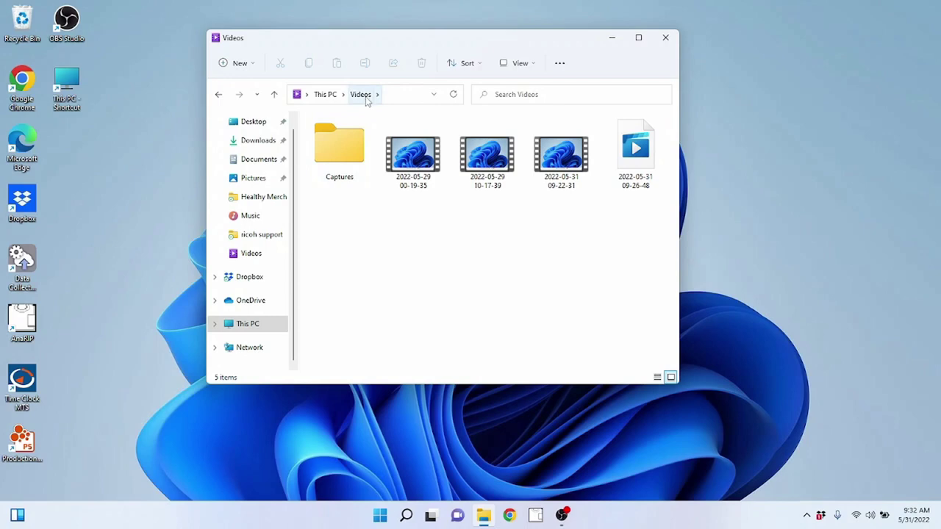
click(439, 162)
click(514, 164)
click(570, 163)
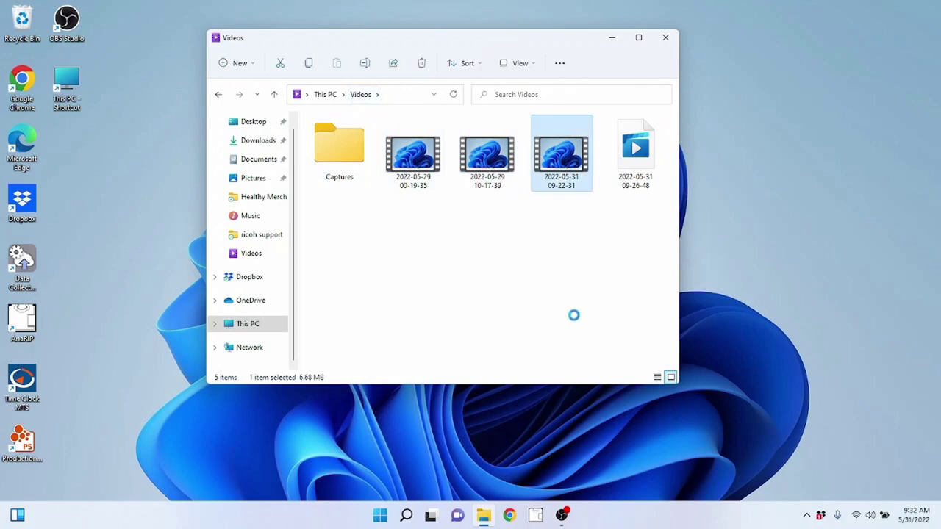
click(576, 320)
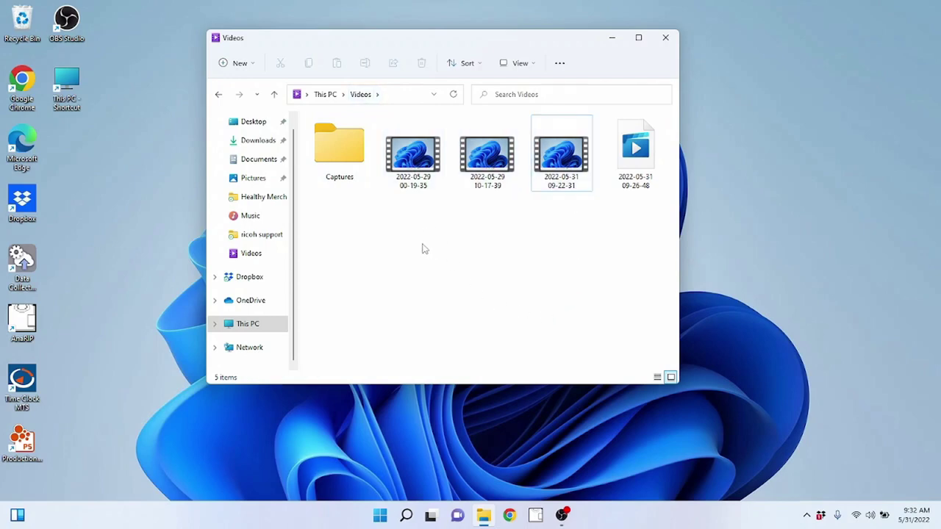
click(421, 178)
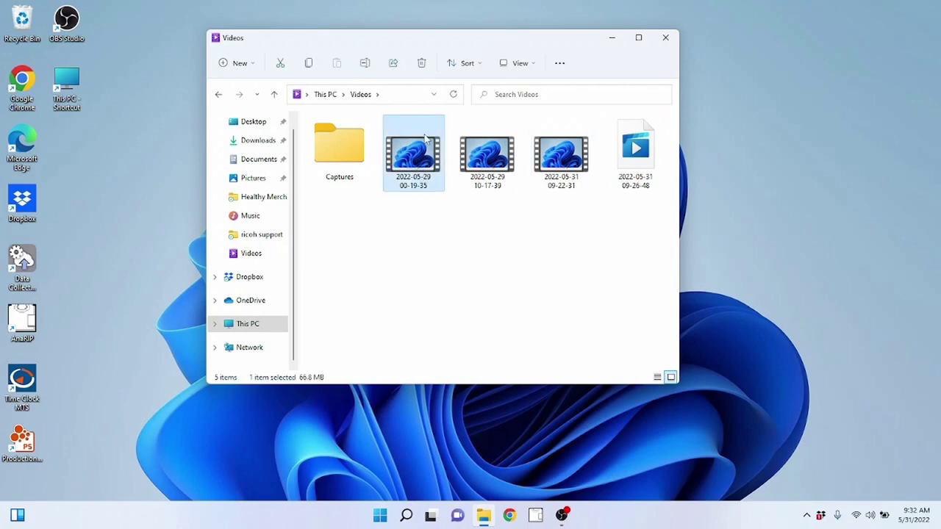
click(442, 327)
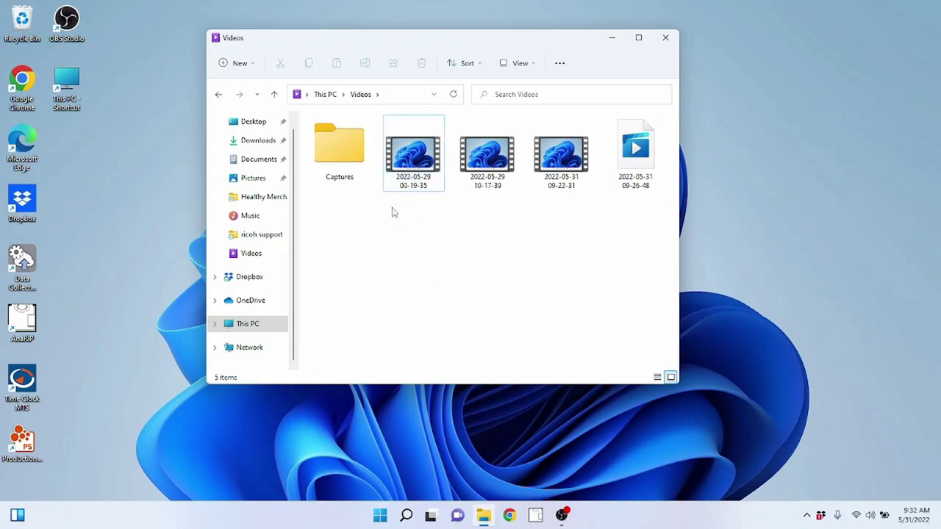
right_click(402, 164)
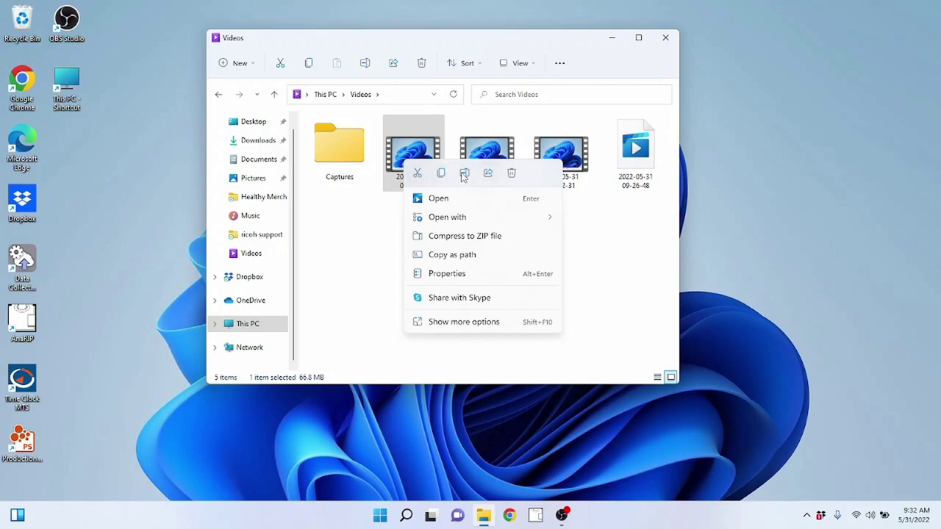
click(482, 325)
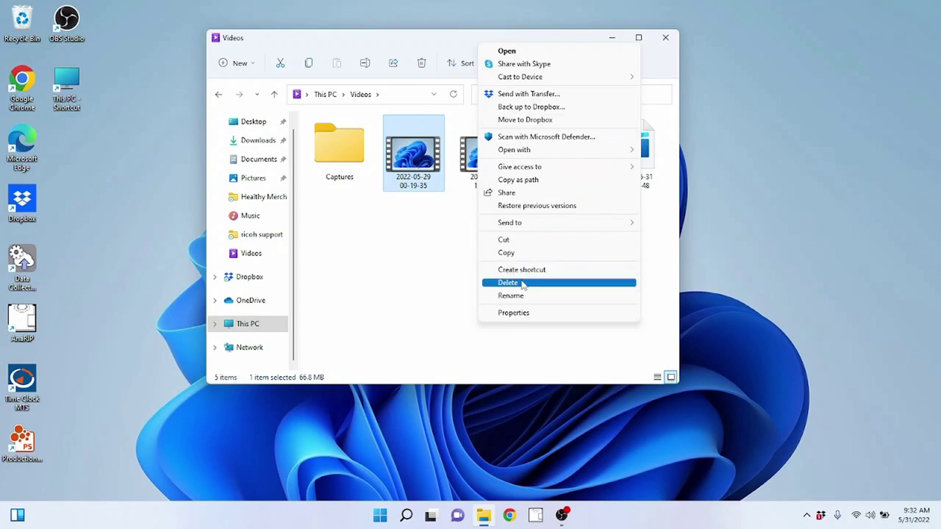
click(433, 287)
right_click(420, 177)
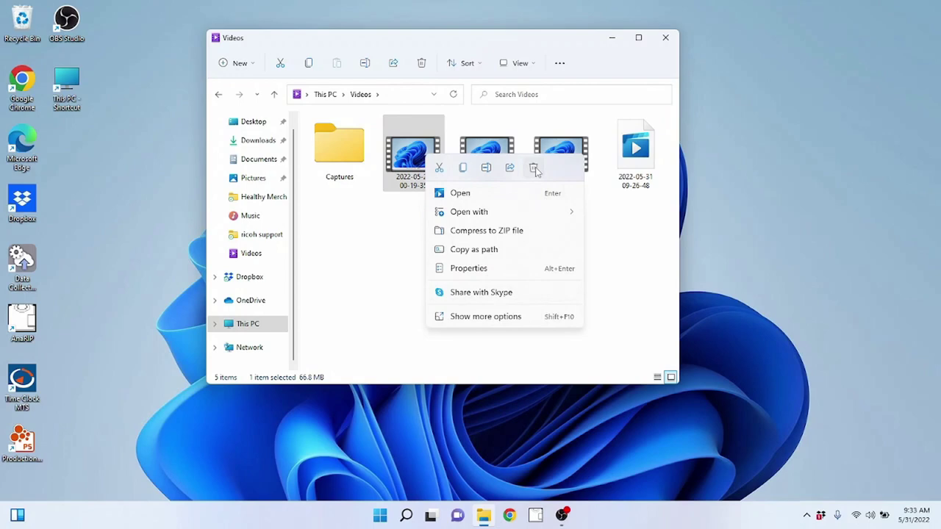
click(534, 168)
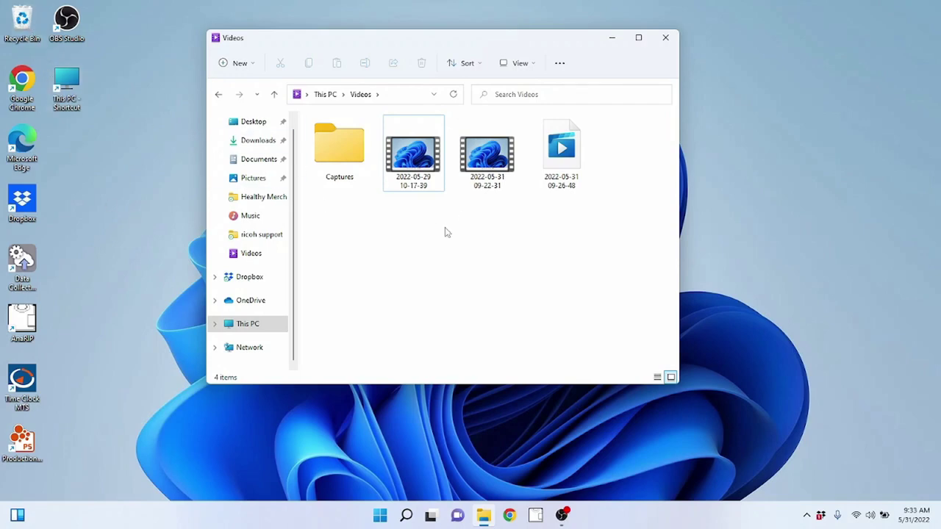
click(423, 191)
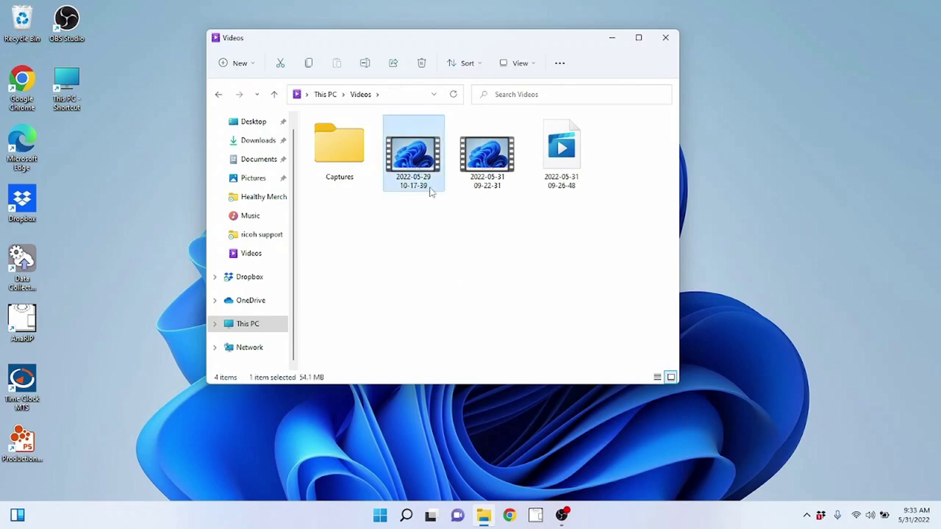
click(487, 158)
click(408, 175)
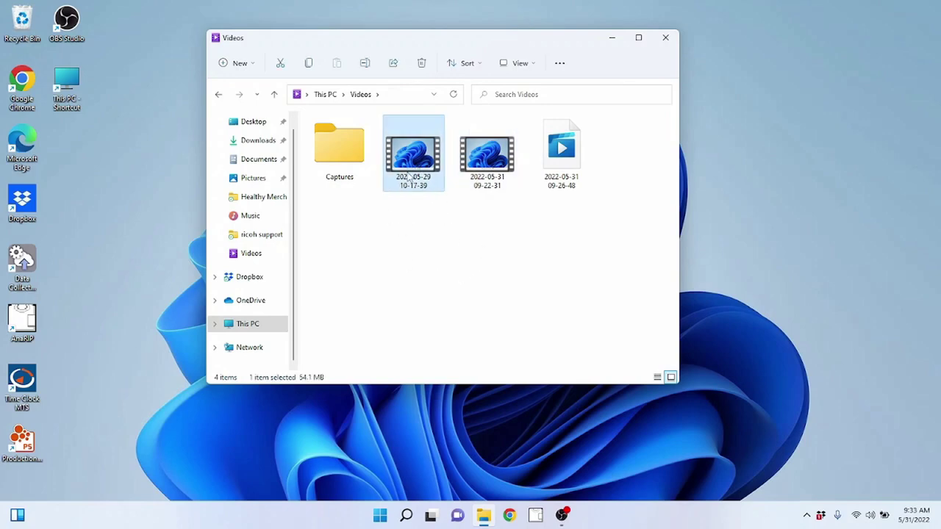
click(457, 293)
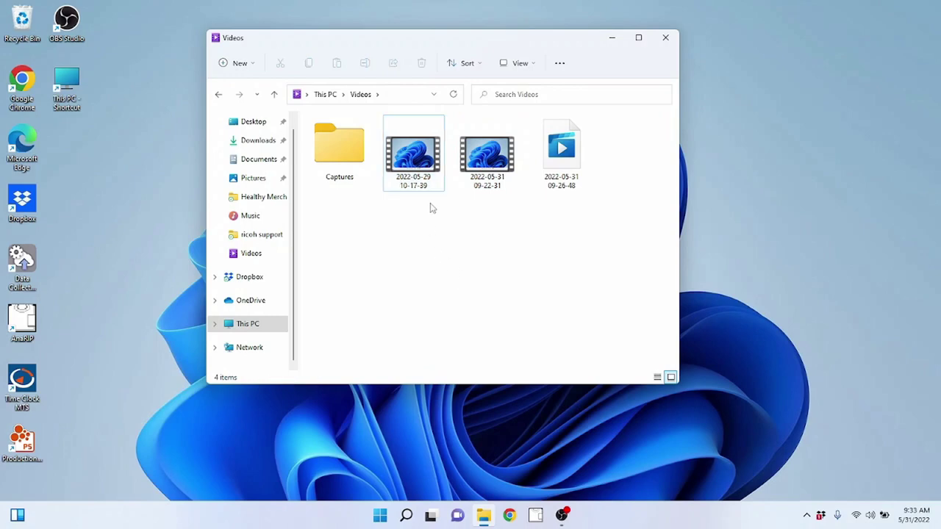
click(413, 160)
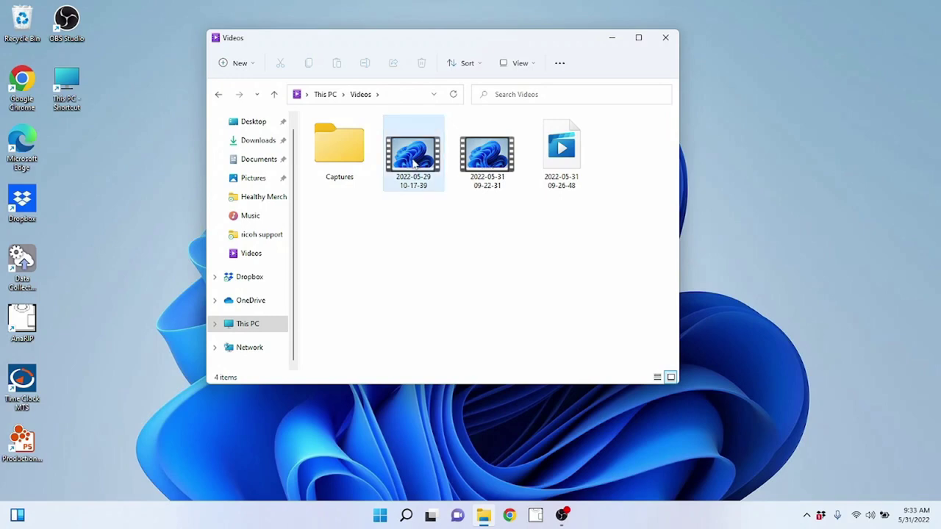
right_click(414, 162)
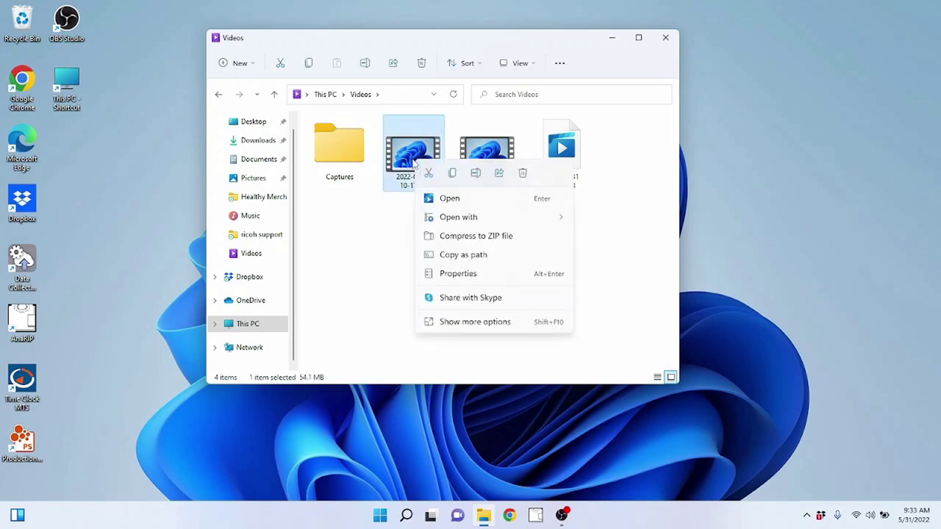
click(452, 173)
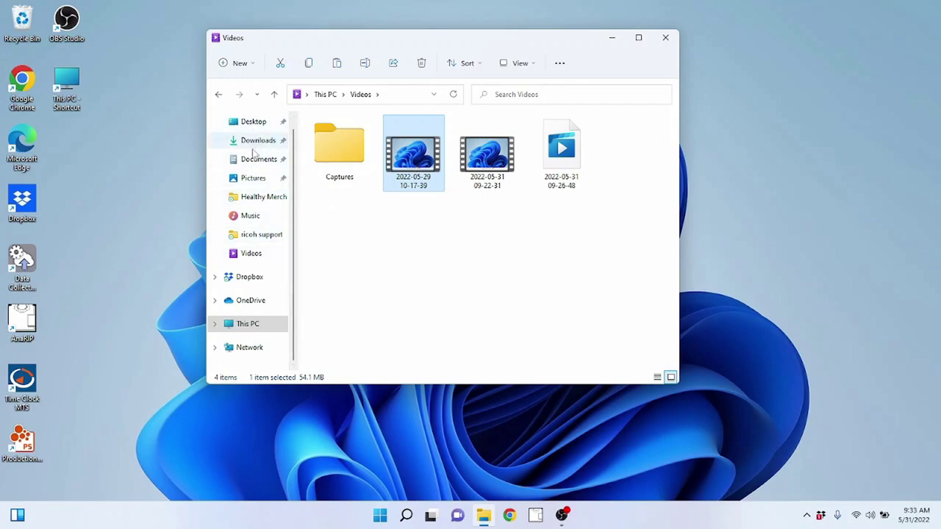
click(252, 178)
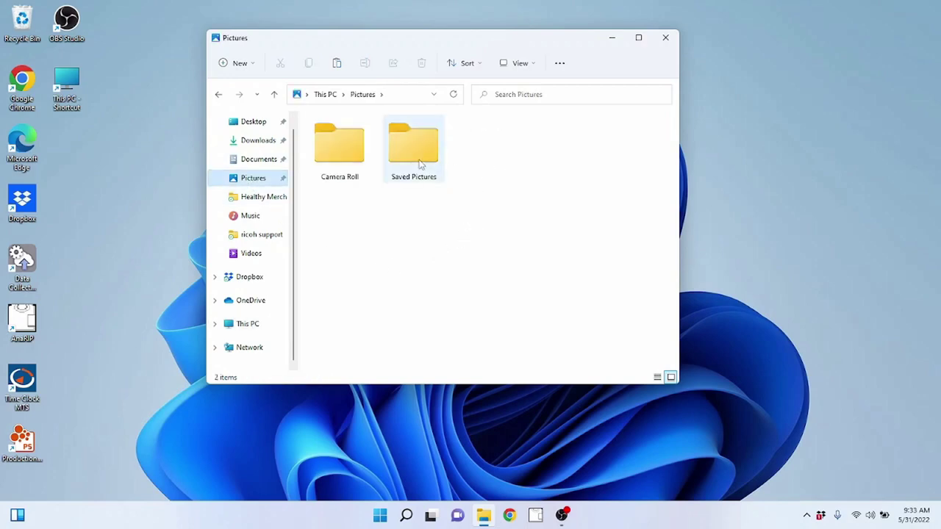
right_click(478, 156)
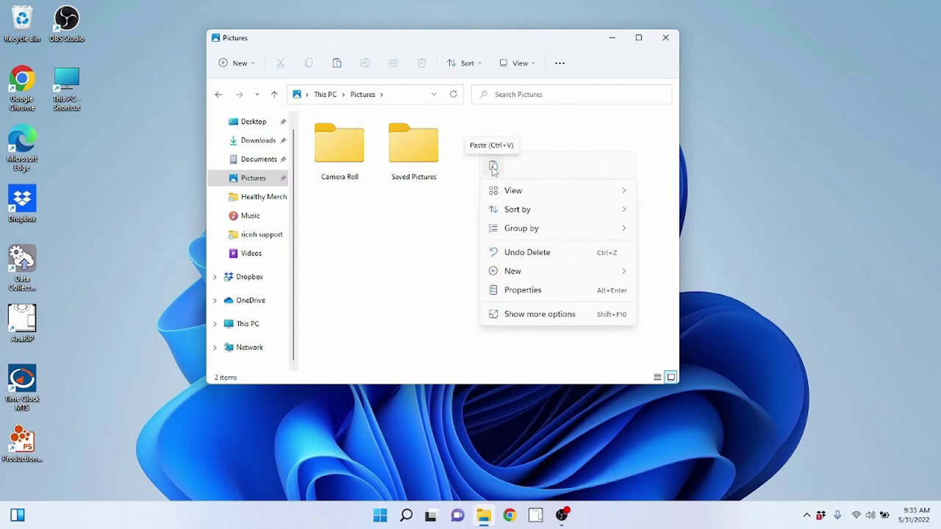
click(494, 168)
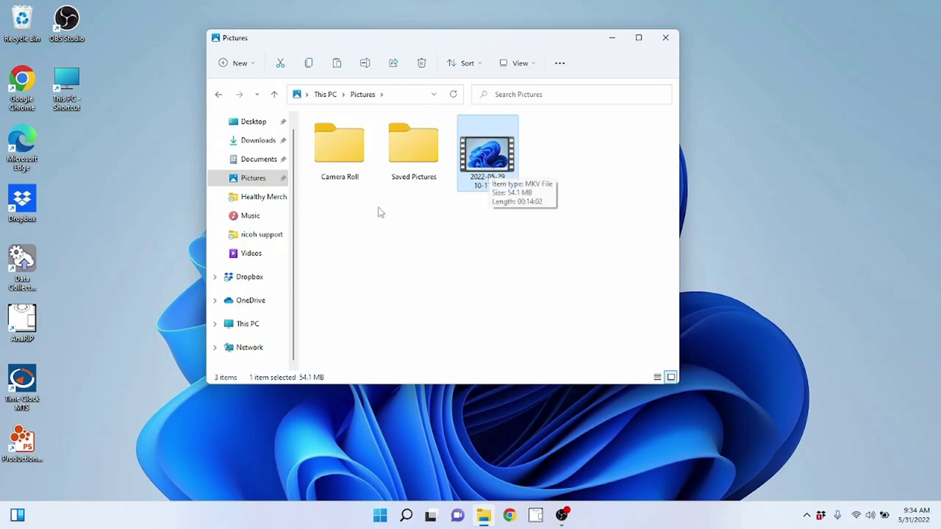
click(250, 253)
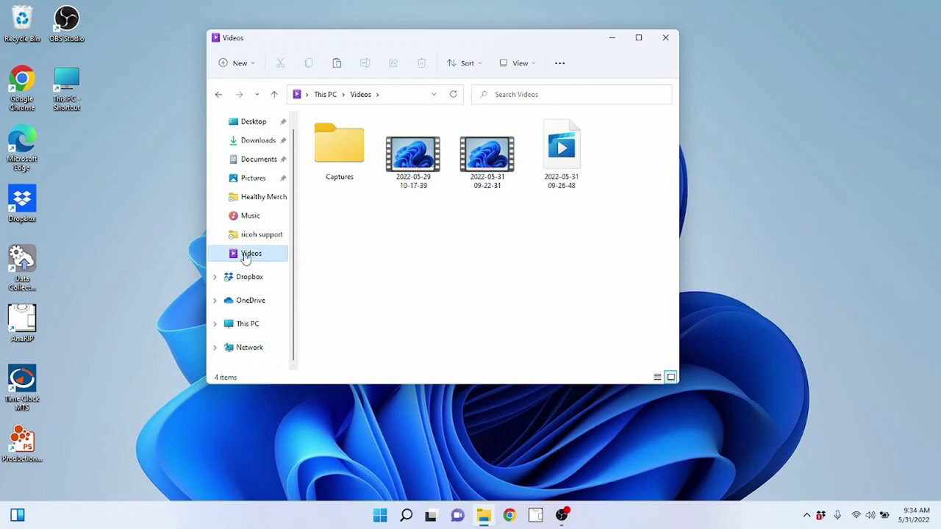
click(250, 179)
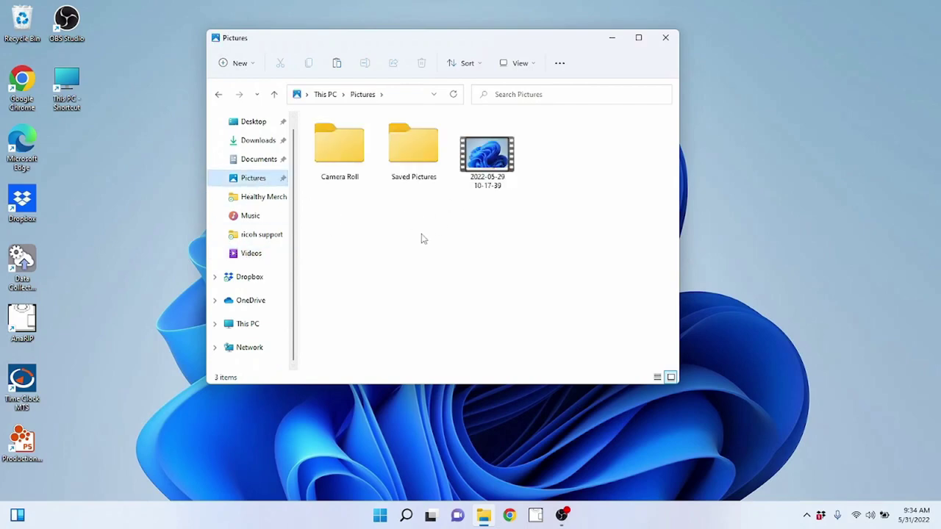
click(474, 176)
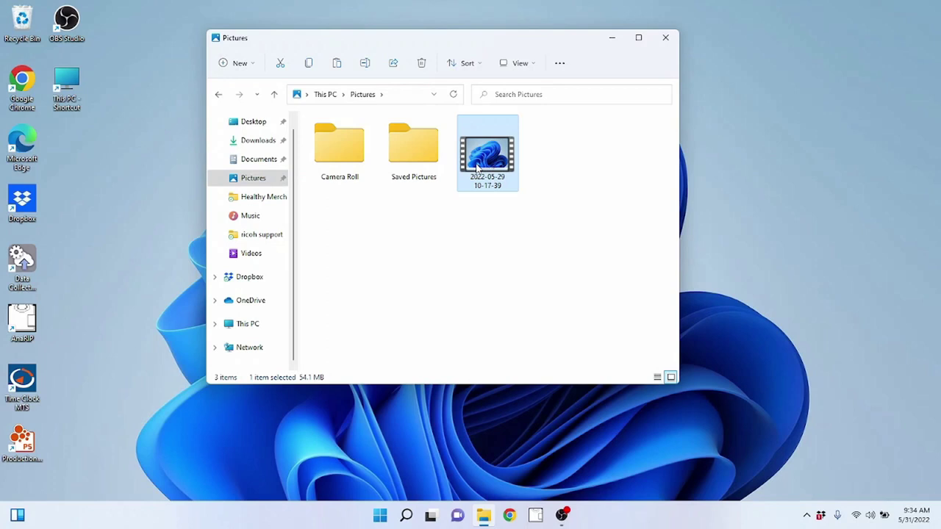
right_click(479, 169)
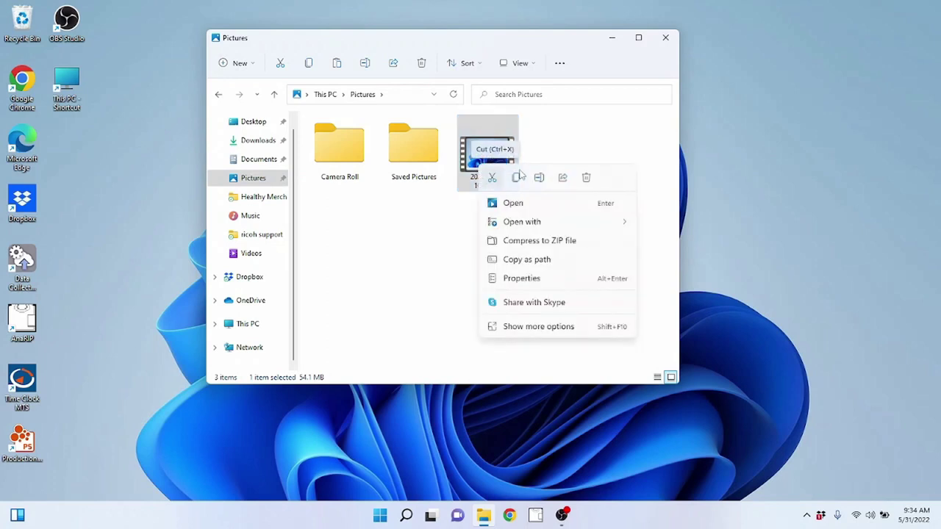
click(587, 178)
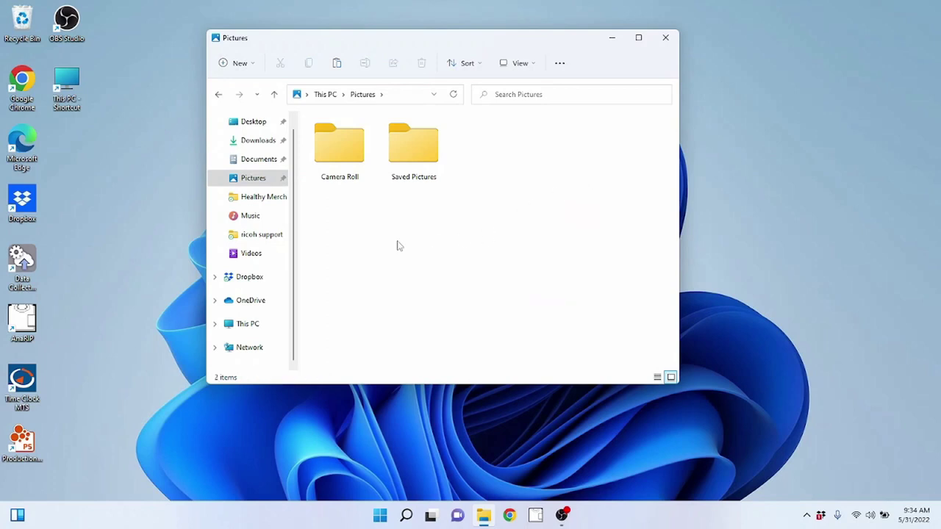
click(252, 253)
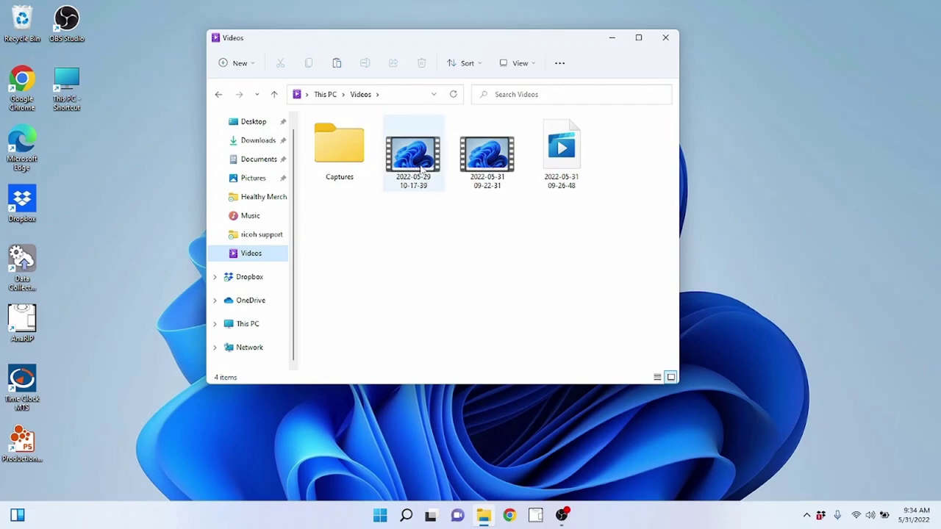
right_click(425, 193)
click(394, 226)
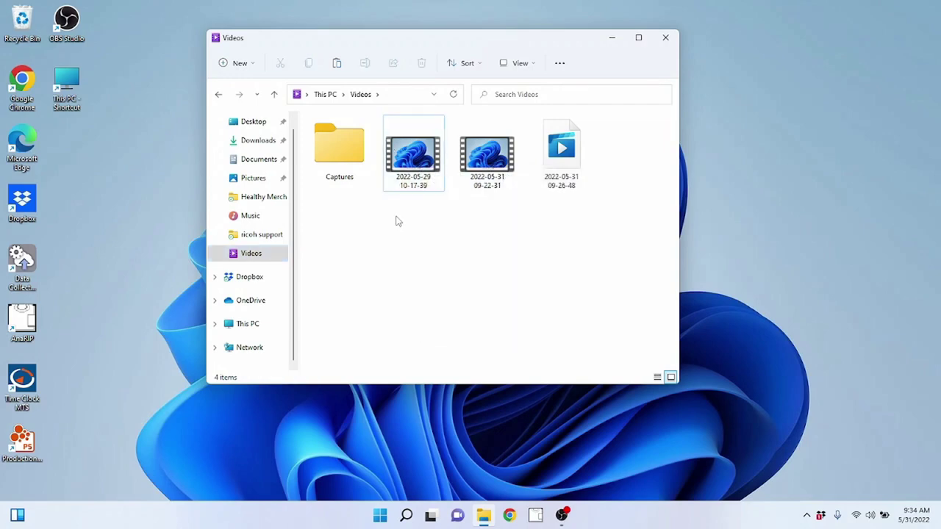
click(404, 170)
right_click(405, 169)
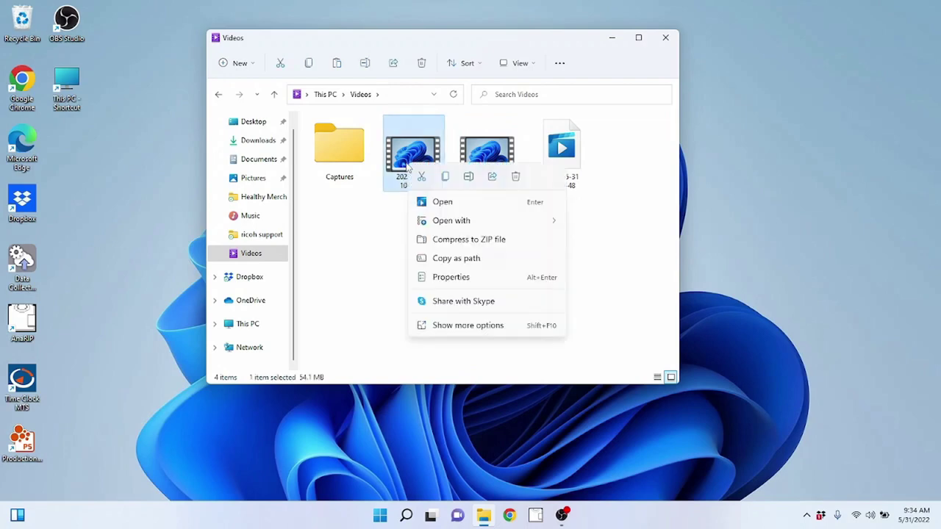
click(466, 326)
click(490, 302)
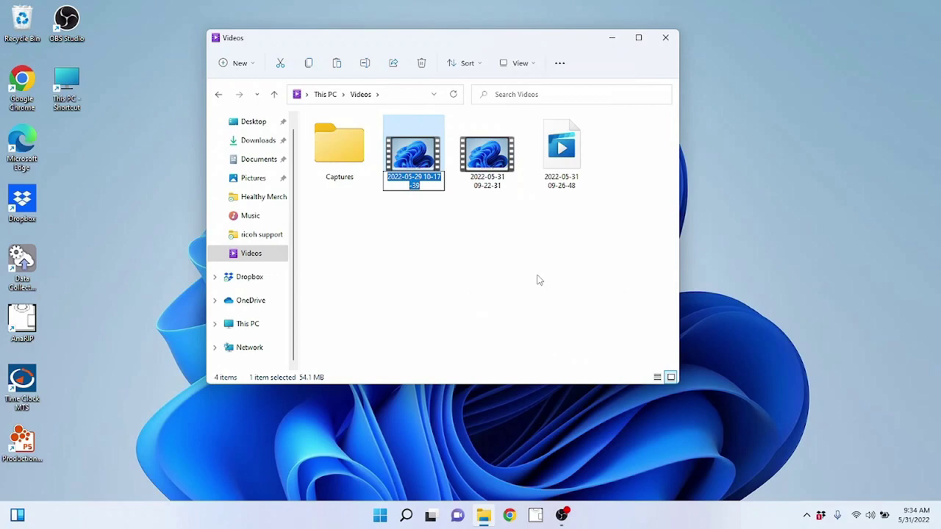
text(video 1)
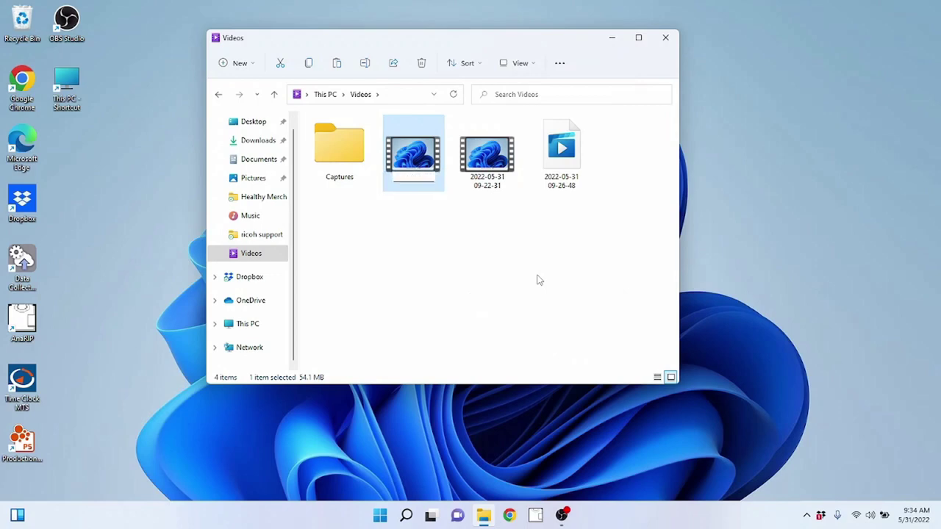
key(Return)
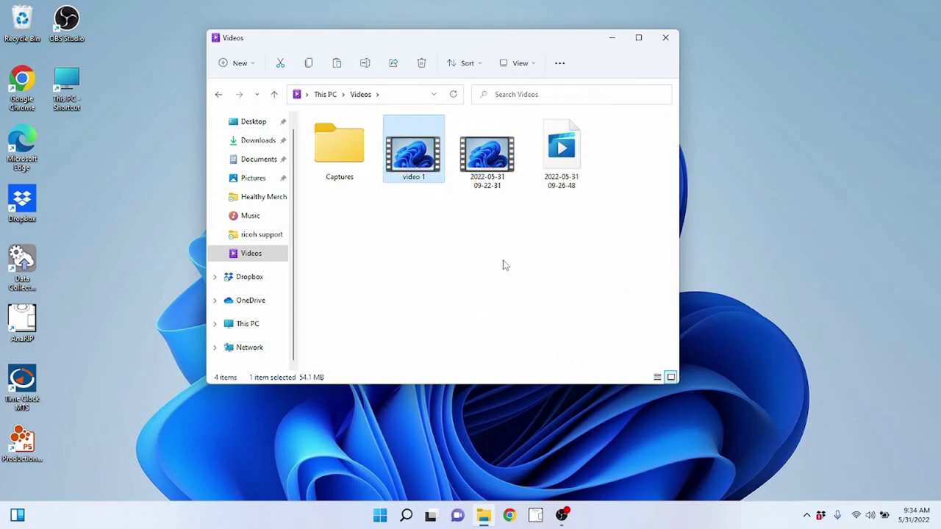
click(504, 264)
click(498, 180)
right_click(503, 179)
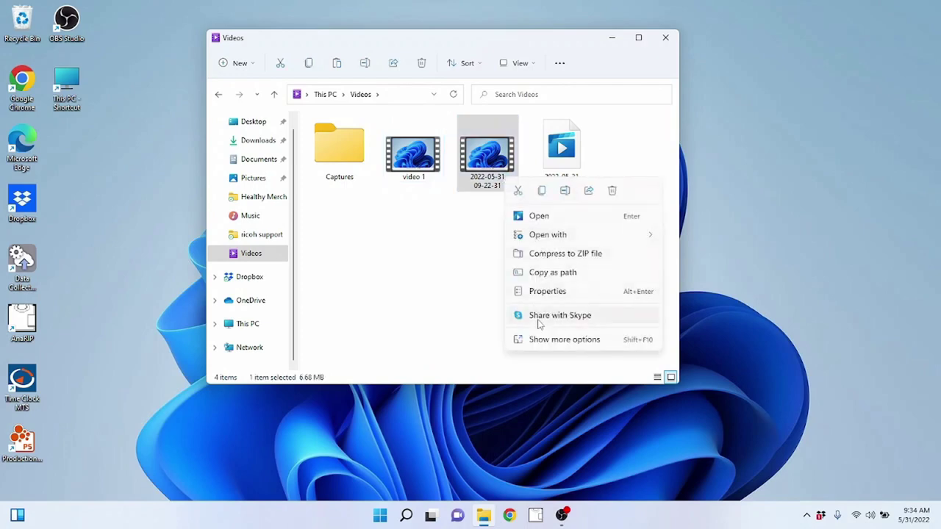
click(566, 341)
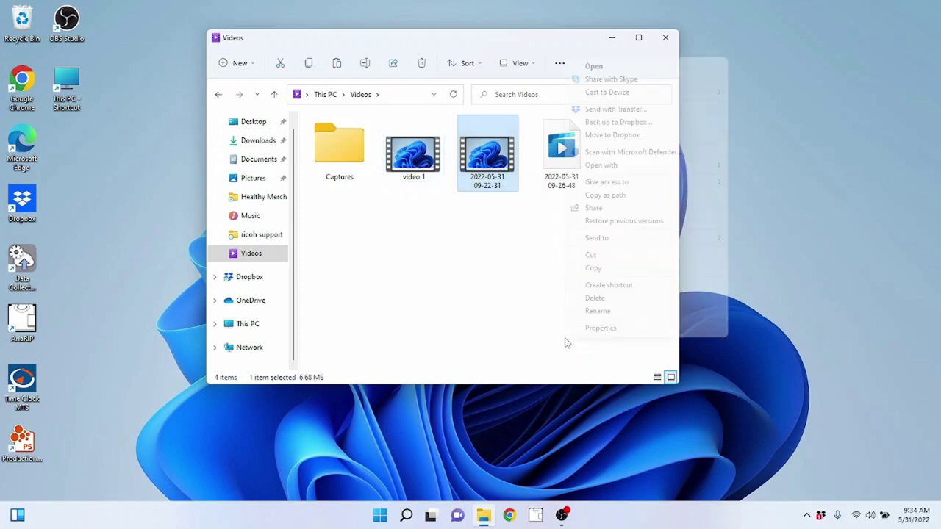
click(596, 311)
text(video 2)
key(Return)
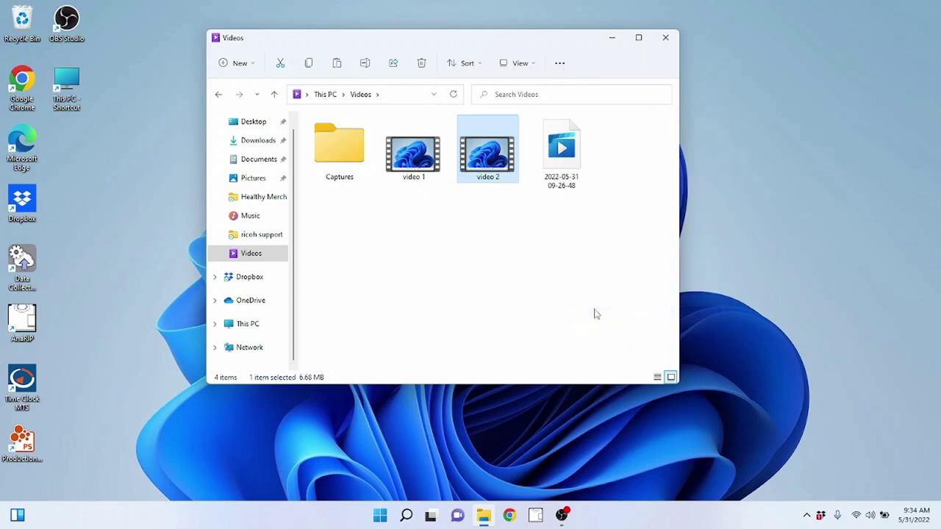
click(563, 254)
click(564, 156)
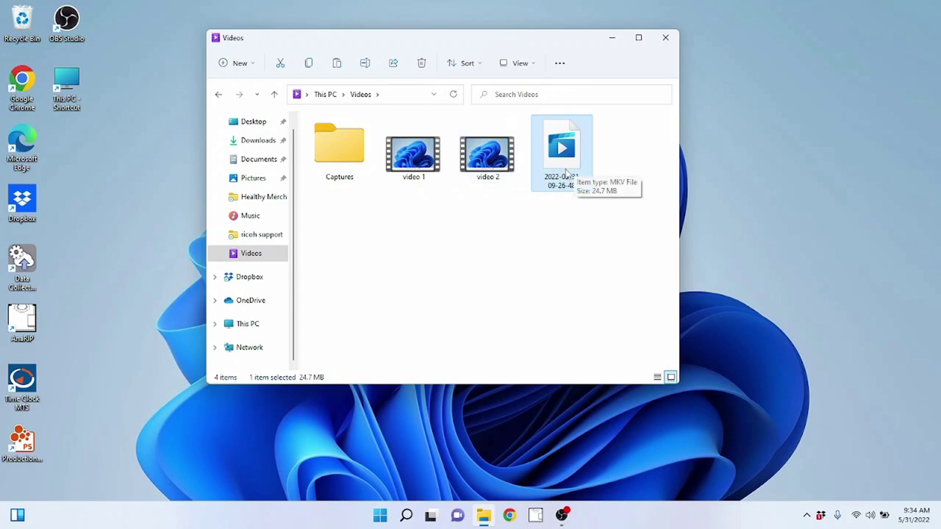
click(556, 284)
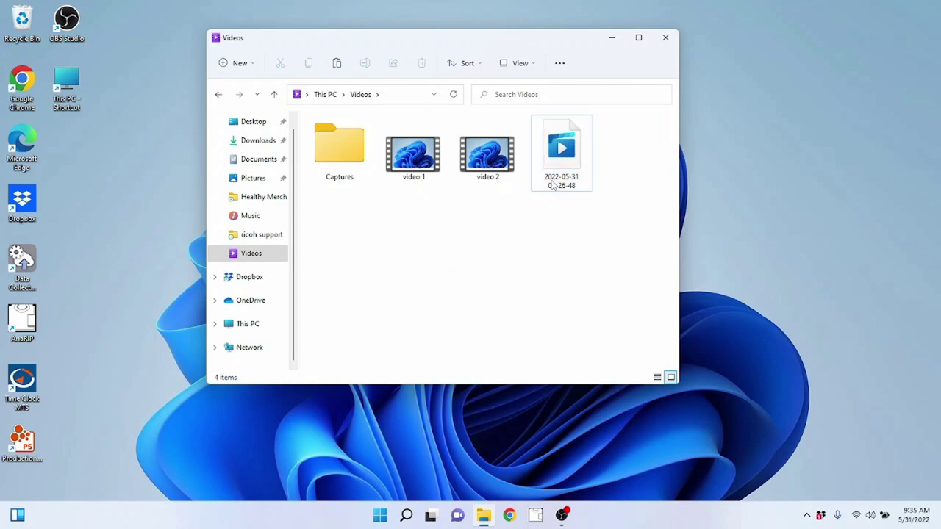
- Move video 1 directly onto the Pictures folder without cut and paste, and check both Pictures and Videos
click(419, 184)
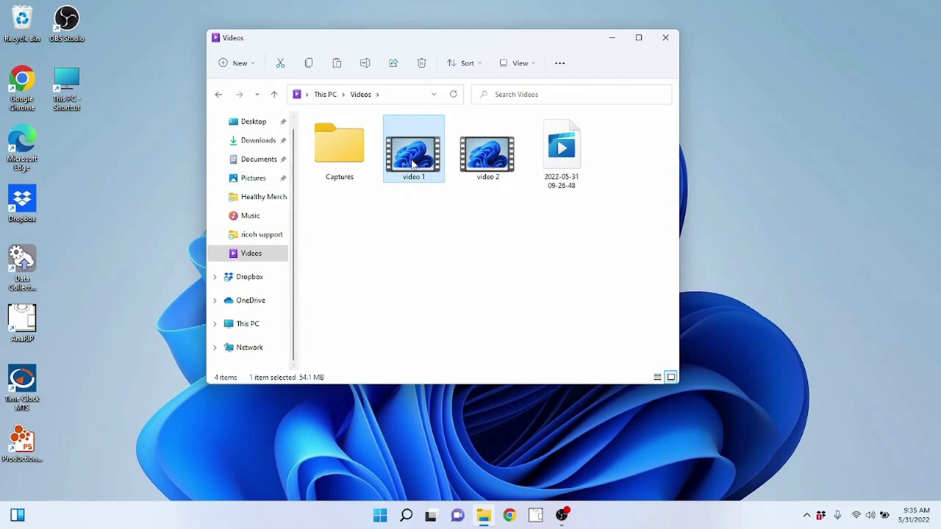
mouse_move(409, 165)
mouse_down()
mouse_move(409, 177)
mouse_move(278, 187)
mouse_move(266, 176)
mouse_move(268, 150)
mouse_move(276, 219)
mouse_move(276, 182)
mouse_move(263, 183)
mouse_up()
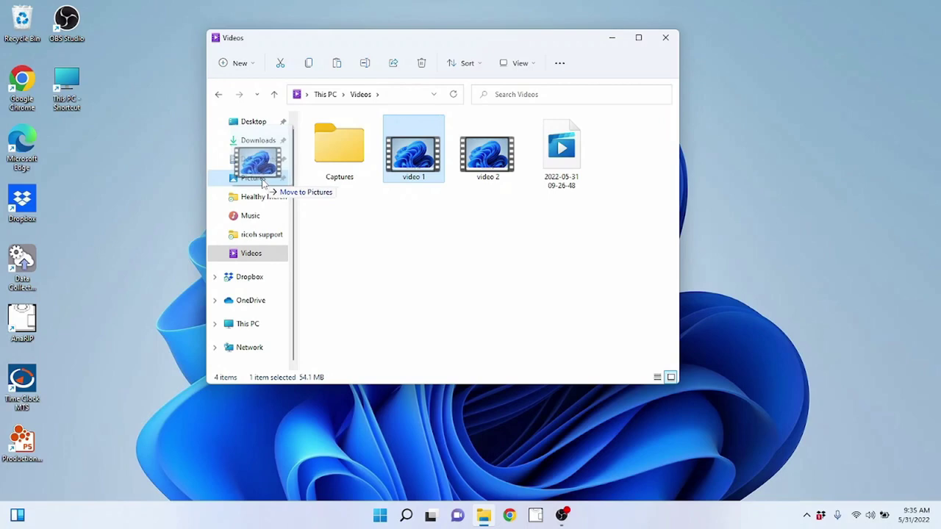
drag(263, 183, 256, 184)
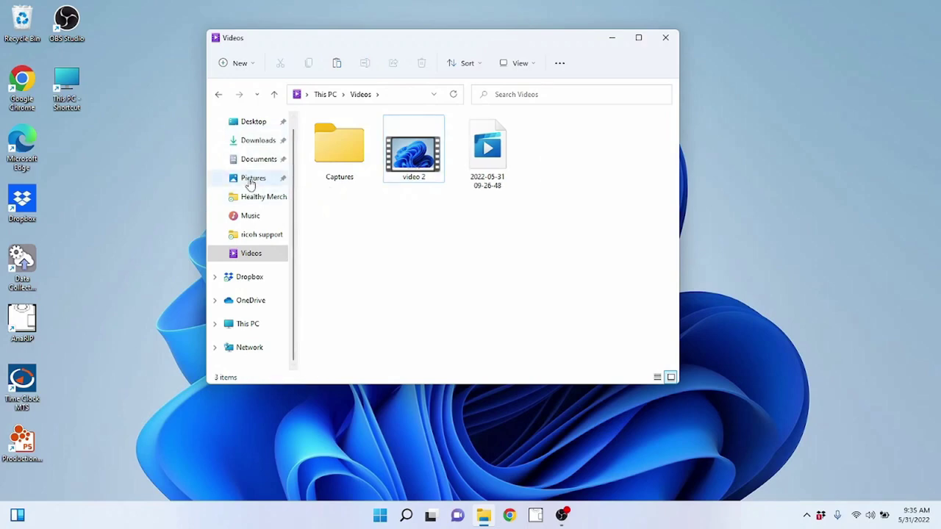
click(251, 183)
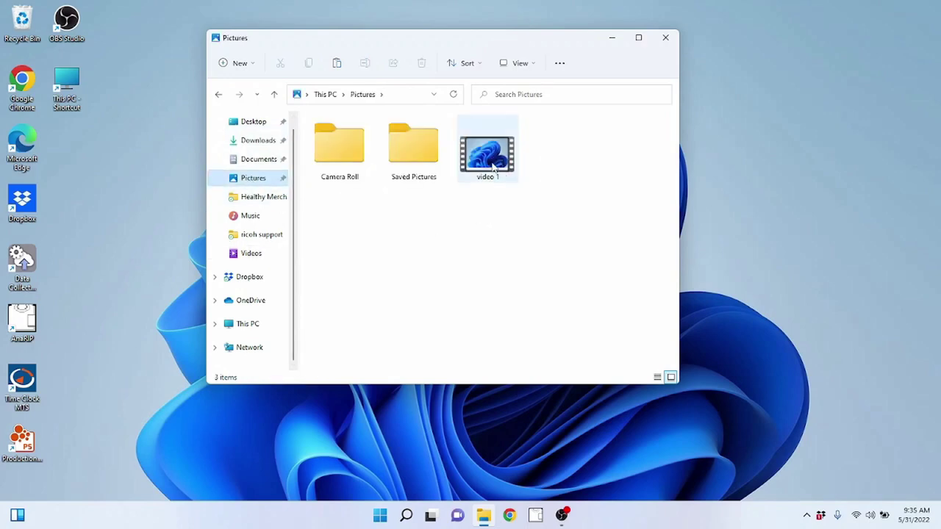
click(250, 253)
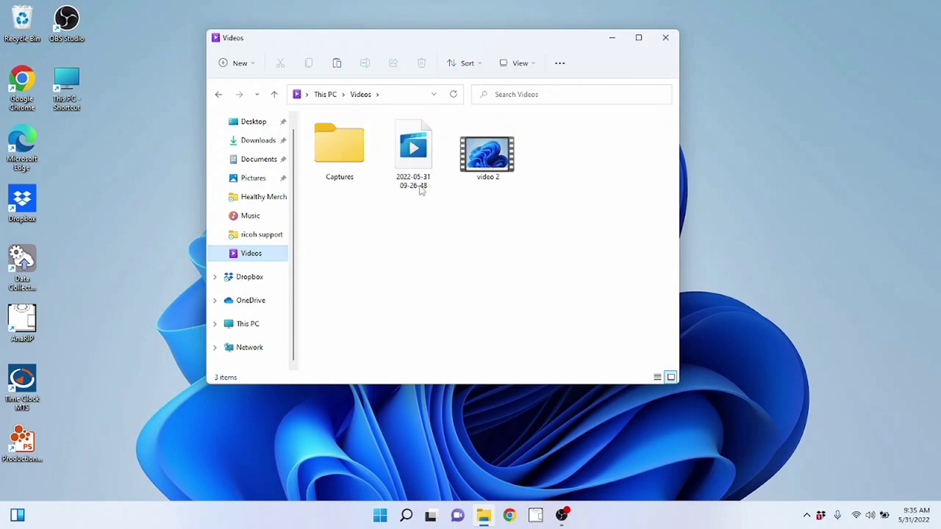
- Move video 1 from Pictures directly back onto the Videos folder, and check the Videos folder
click(251, 180)
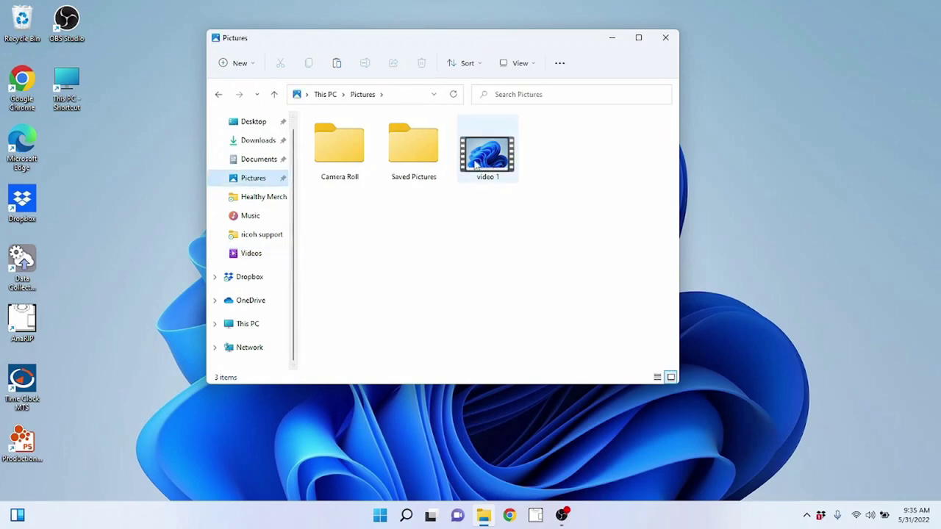
drag(481, 156, 250, 262)
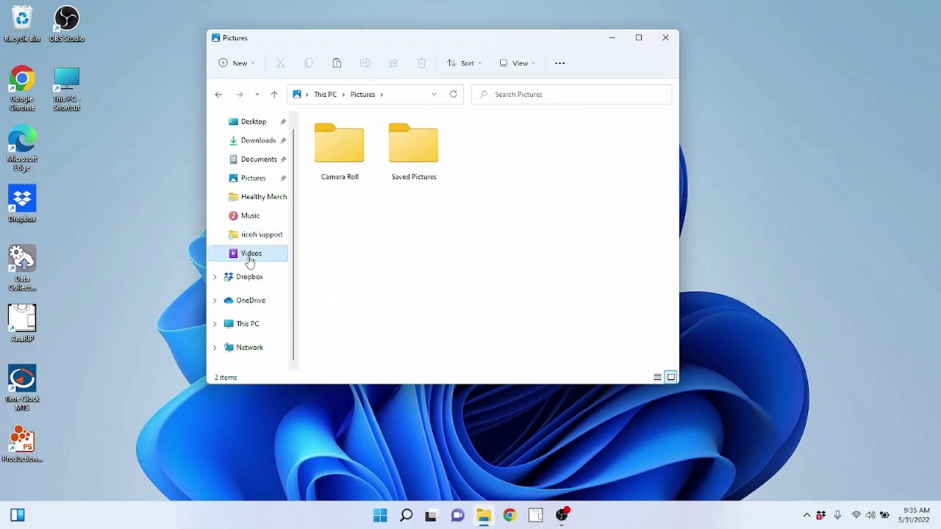
click(250, 257)
mouse_move(506, 164)
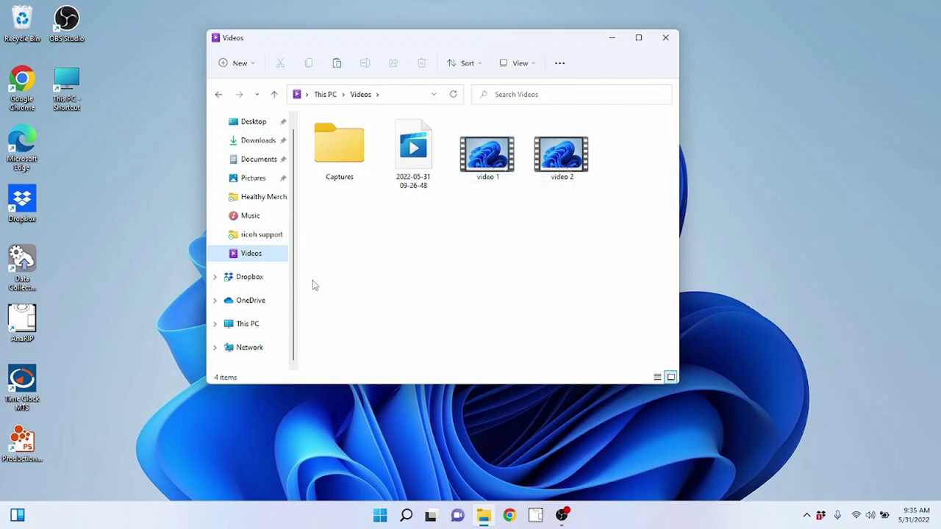
- Cut video 1 from the Videos folder, paste it into the Pictures folder, and check the Videos folder
click(486, 158)
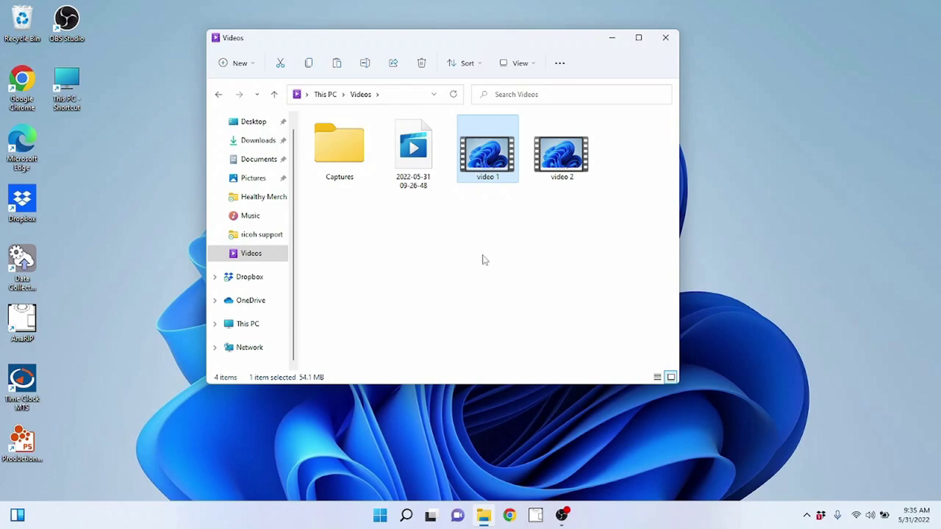
right_click(489, 154)
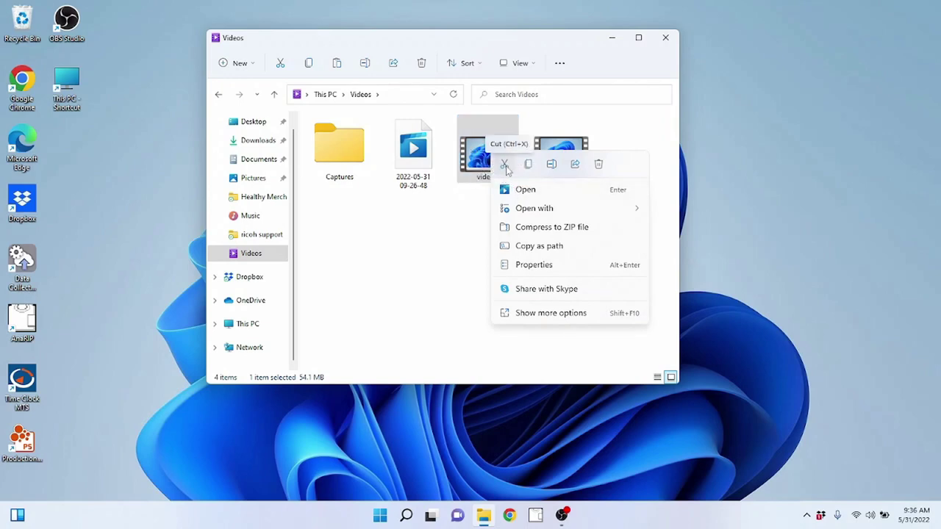
click(505, 167)
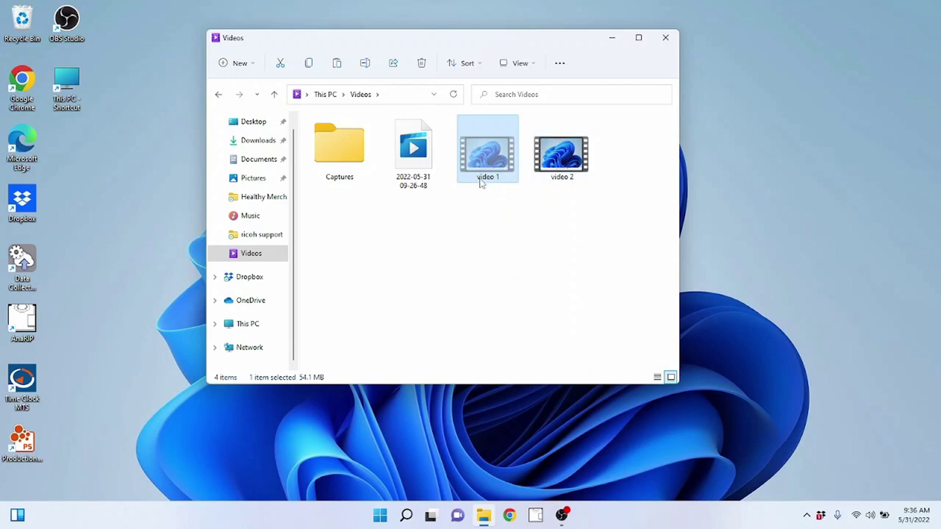
click(249, 183)
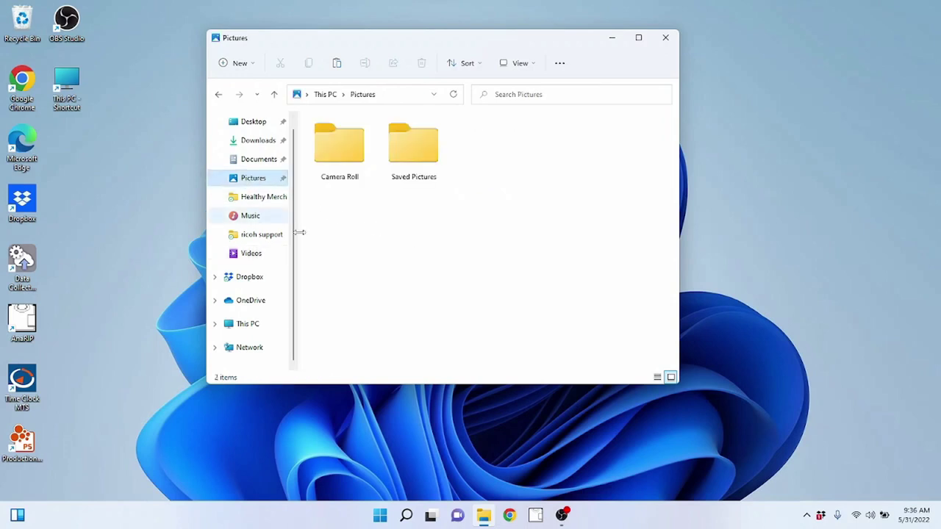
right_click(490, 221)
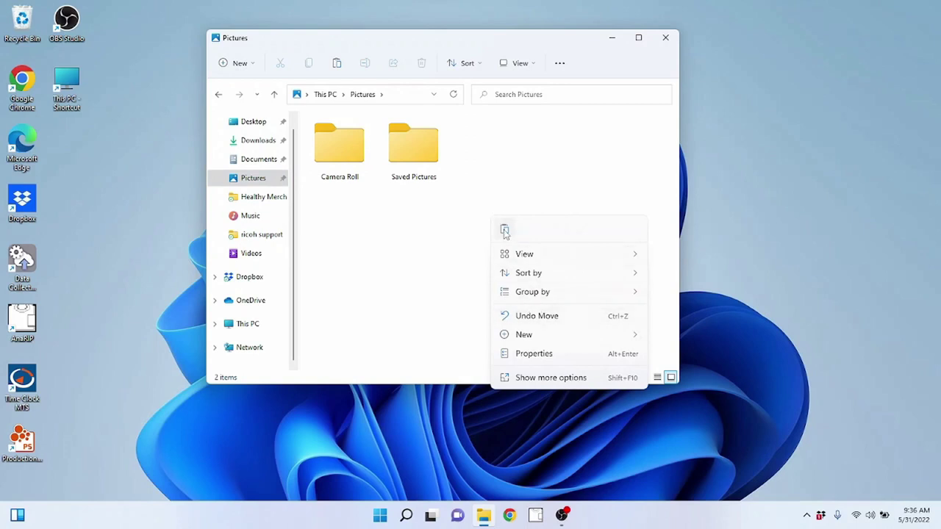
click(505, 232)
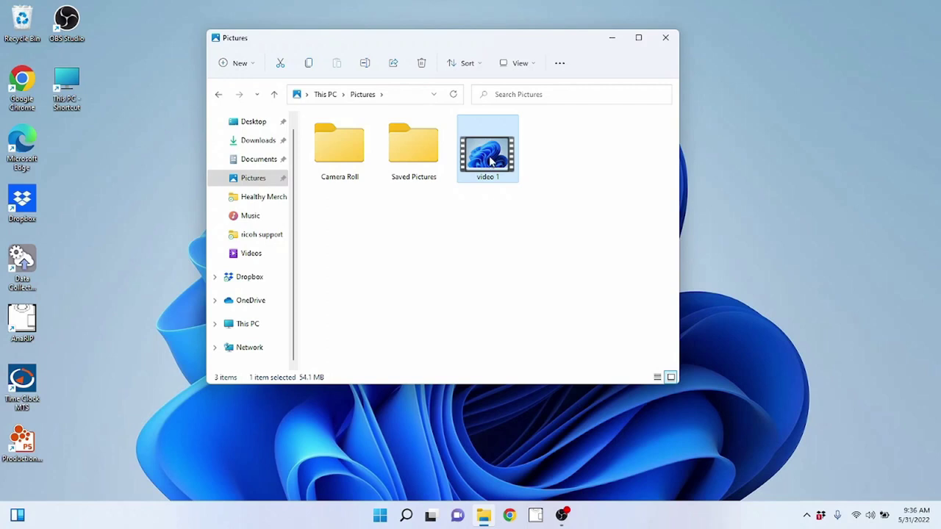
click(248, 252)
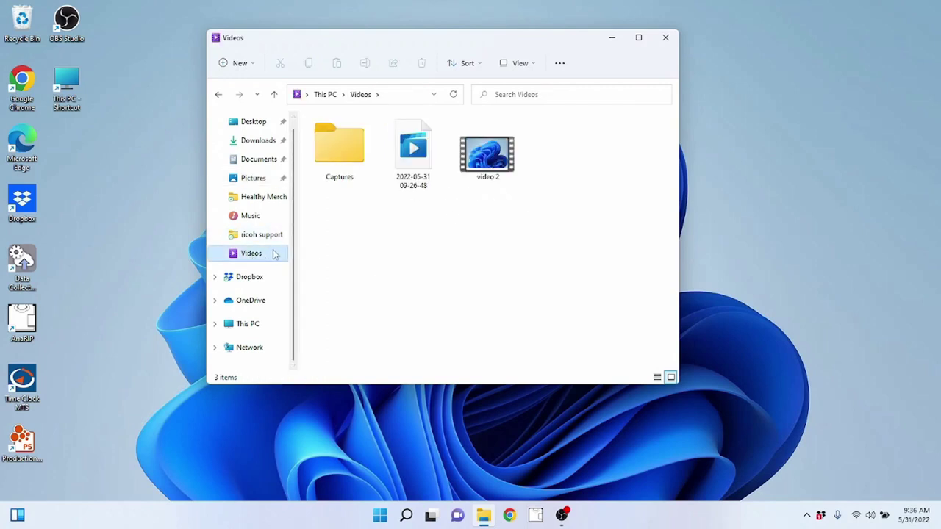
- Cut video 1 from the Pictures folder and paste it back into the Videos folder, leaving it unselected
click(262, 183)
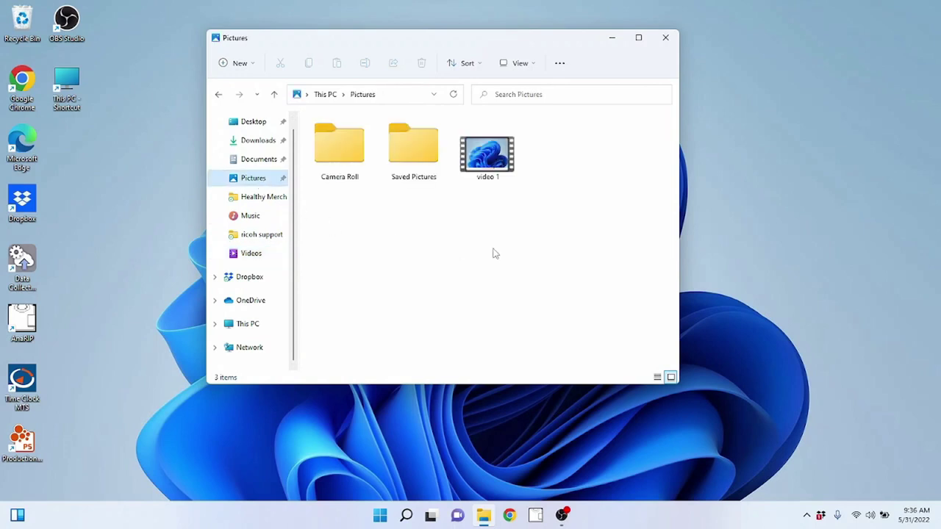
click(497, 166)
right_click(498, 165)
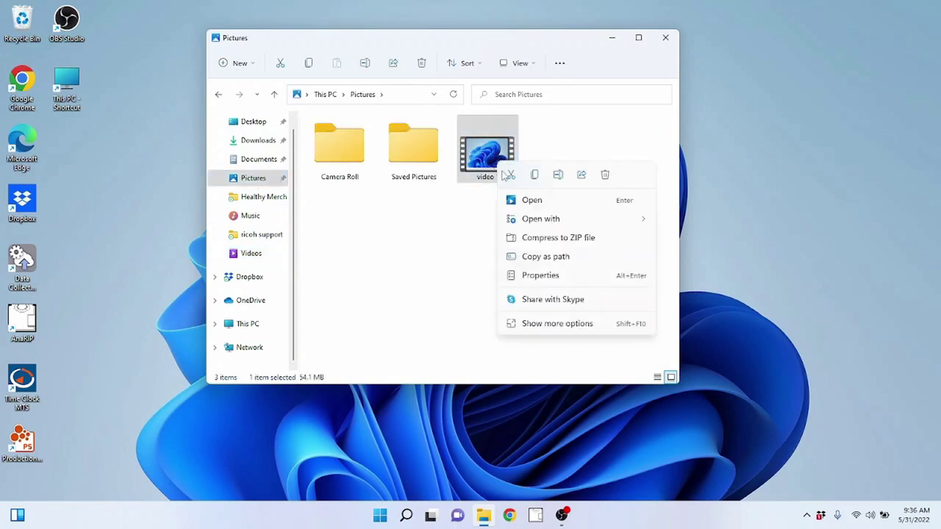
click(510, 175)
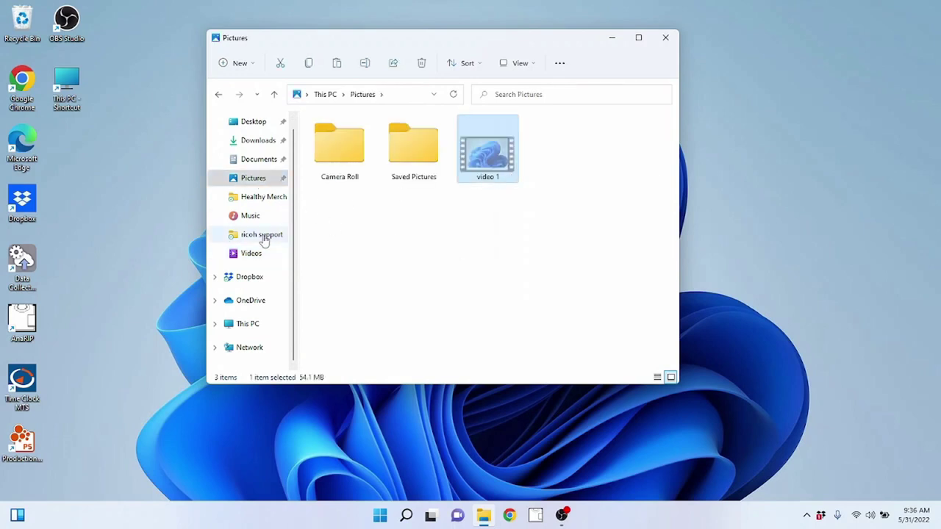
click(251, 254)
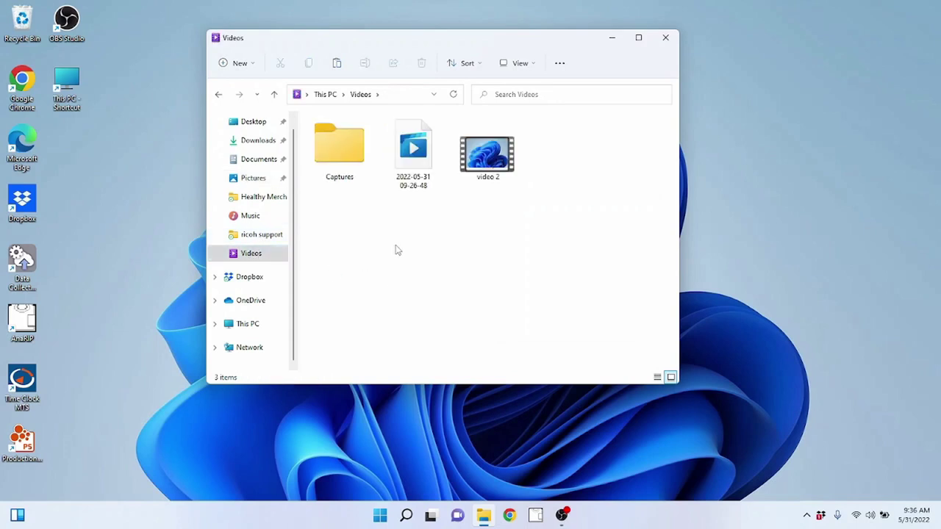
right_click(398, 250)
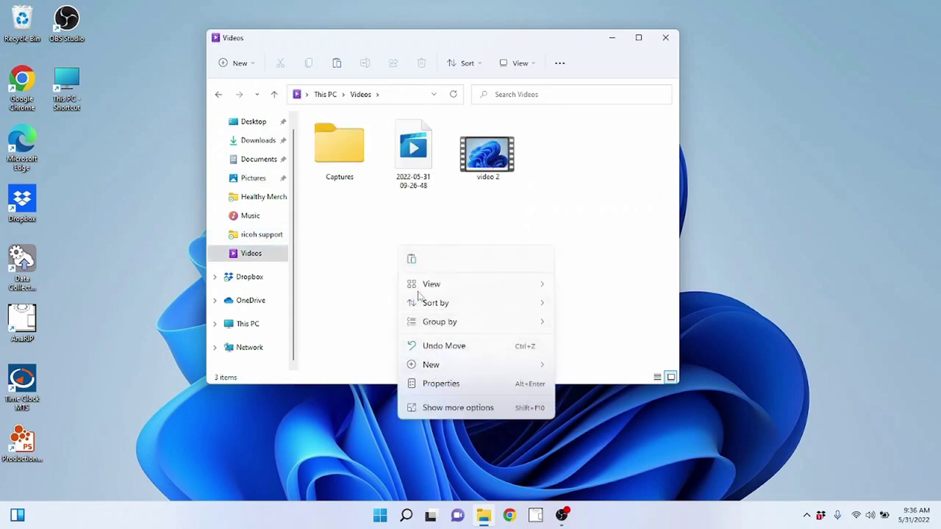
click(411, 261)
click(526, 253)
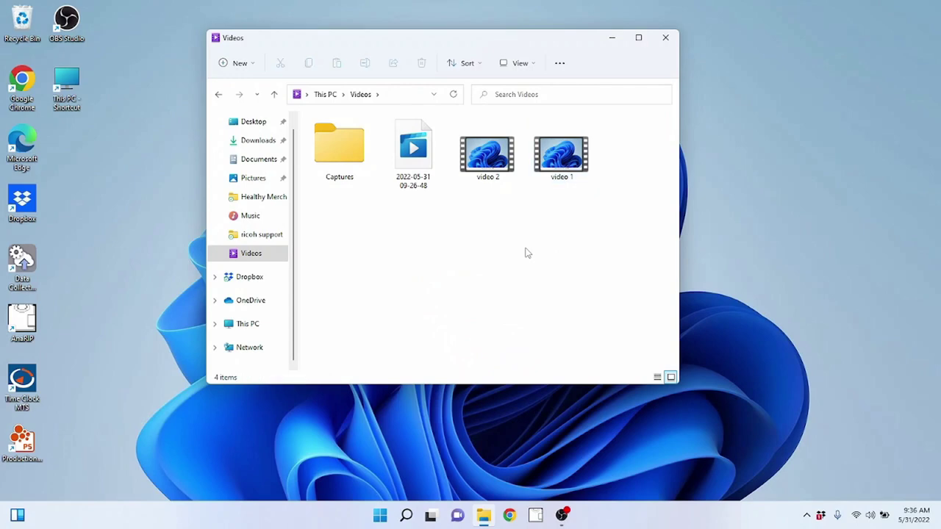
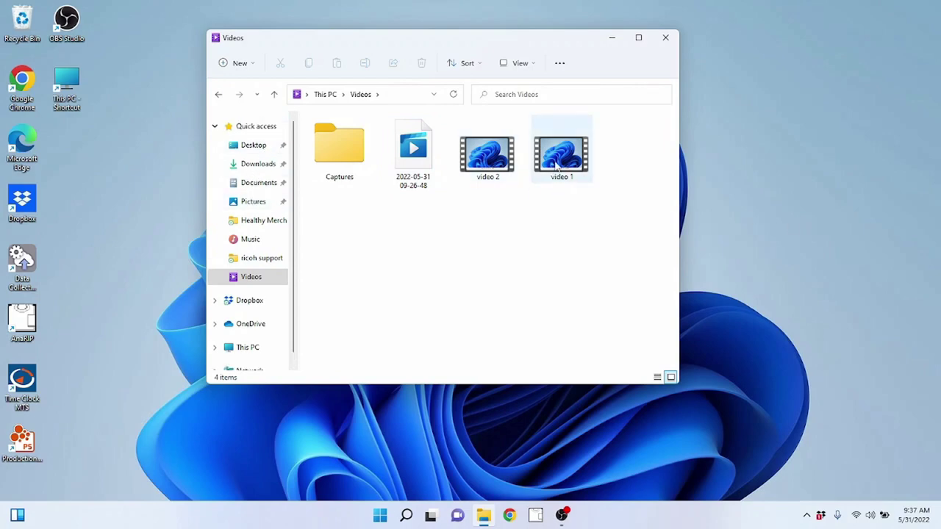
- With video 1 selected, expand This PC in the folder tree and widen the navigation pane
click(557, 167)
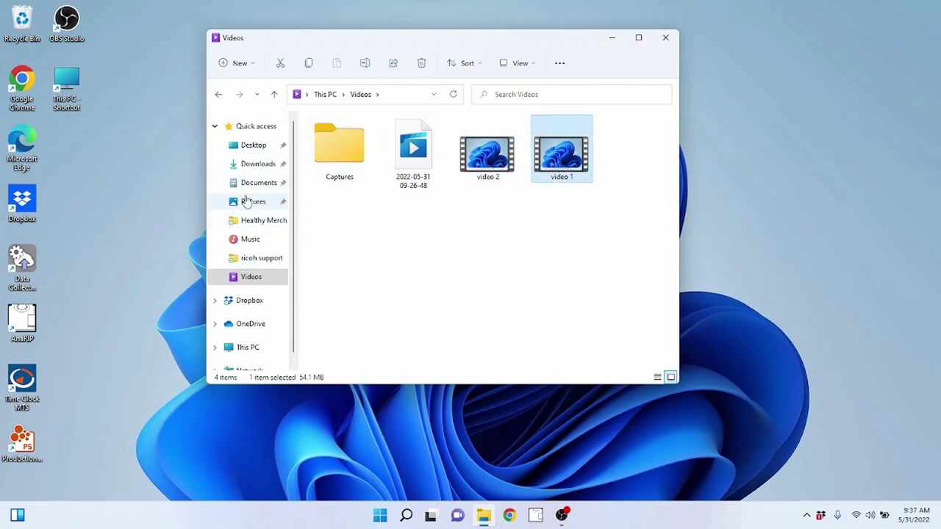
scroll(251, 213, down, 1)
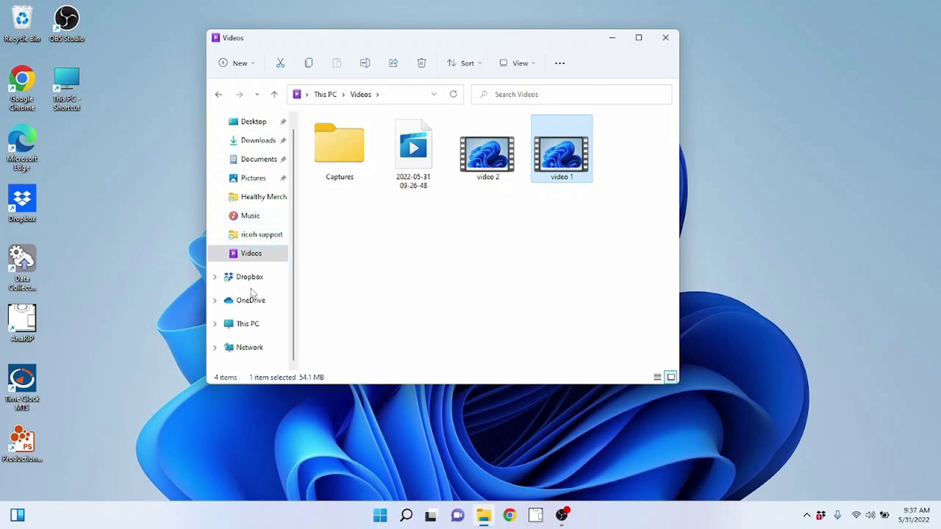
click(217, 328)
scroll(230, 295, down, 1)
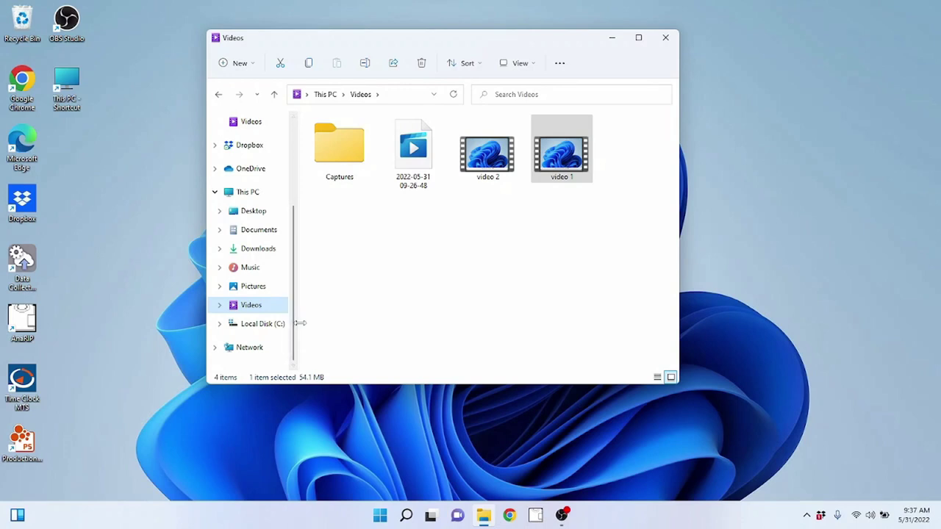
drag(300, 321, 336, 321)
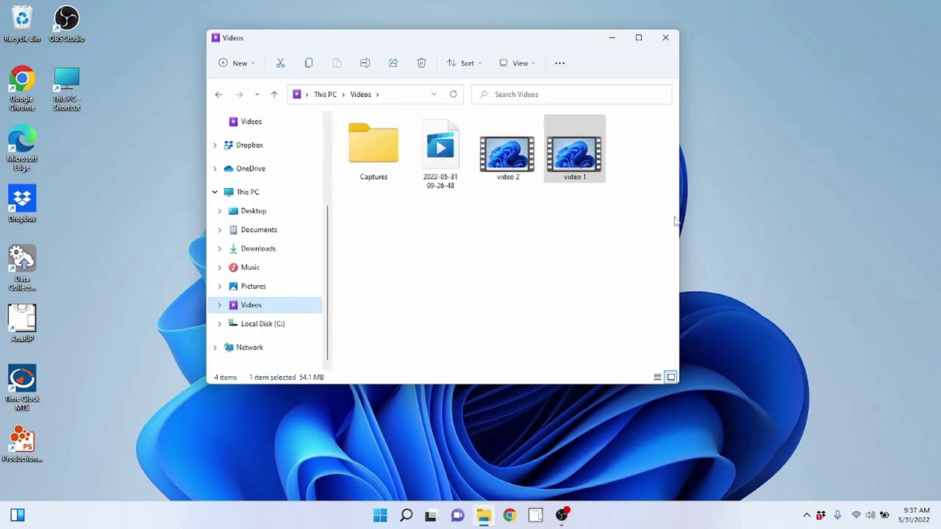
- Widen the File Explorer window and expand Local Disk (C:), Users and the HMLaptop1 folder in the folder tree
drag(678, 225, 814, 226)
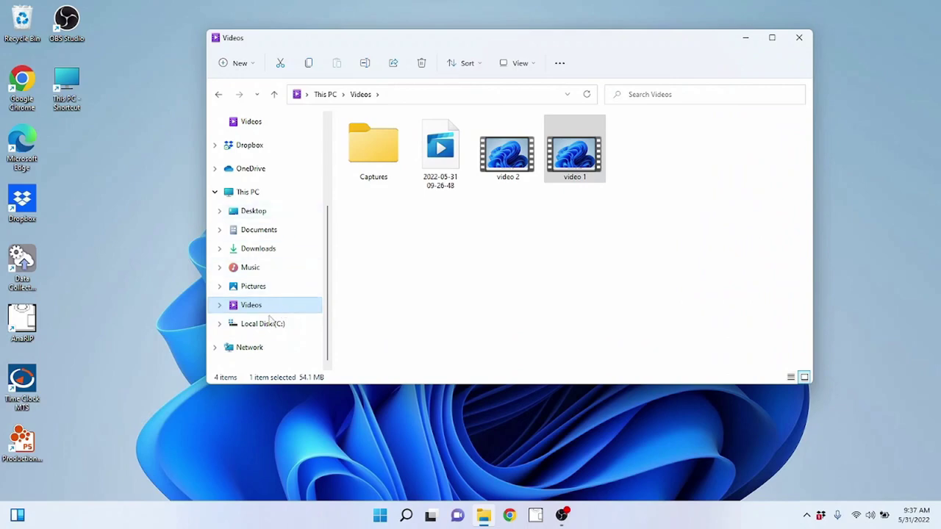
click(220, 325)
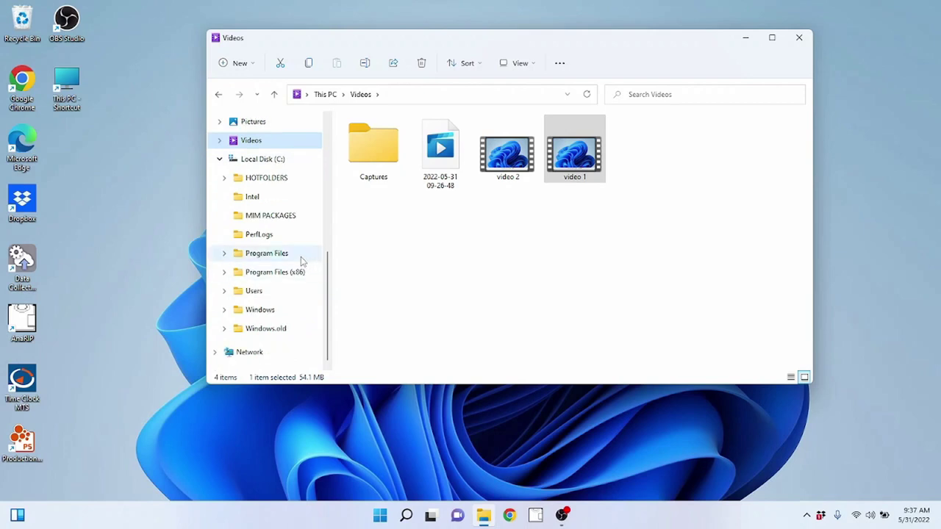
click(224, 291)
scroll(309, 316, down, 1)
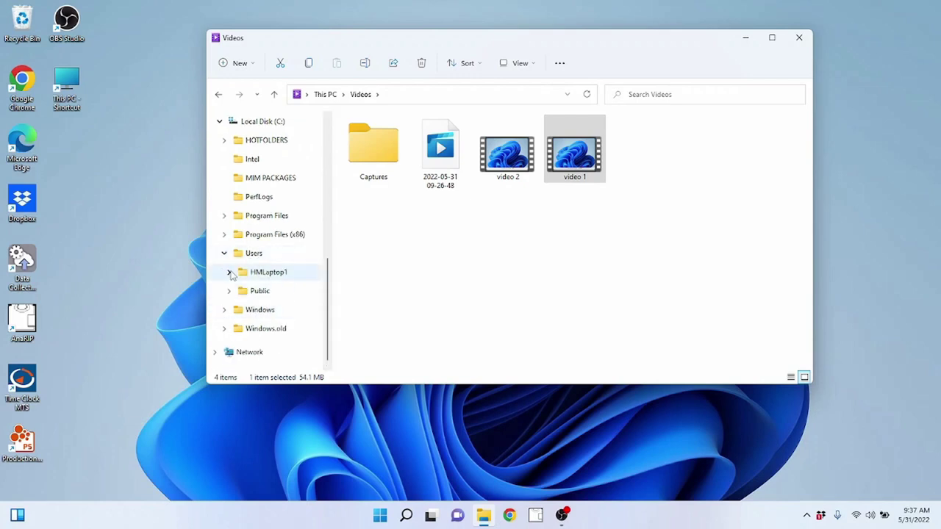
click(230, 274)
scroll(288, 269, down, 1)
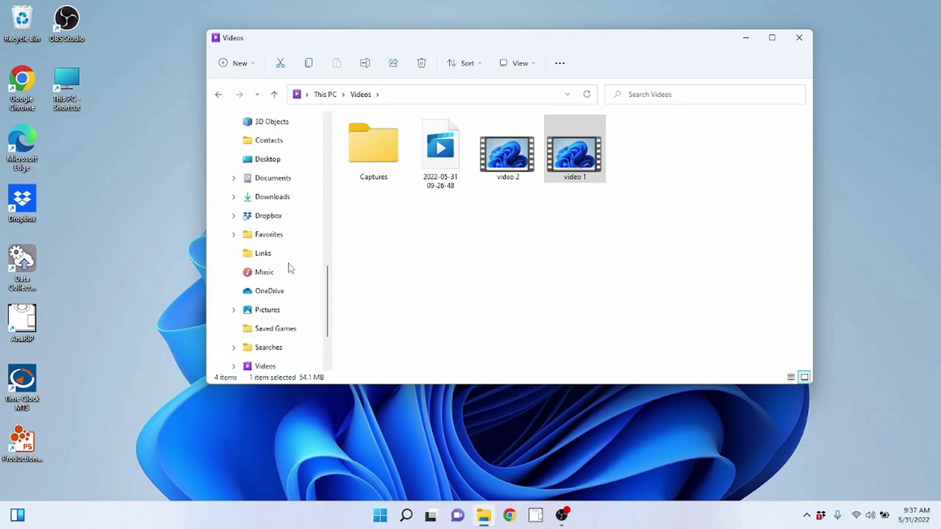
- Look through the folder tree, from the HMLaptop1 subfolders up to Quick access and back down to Local Disk (C:)
scroll(291, 253, down, 2)
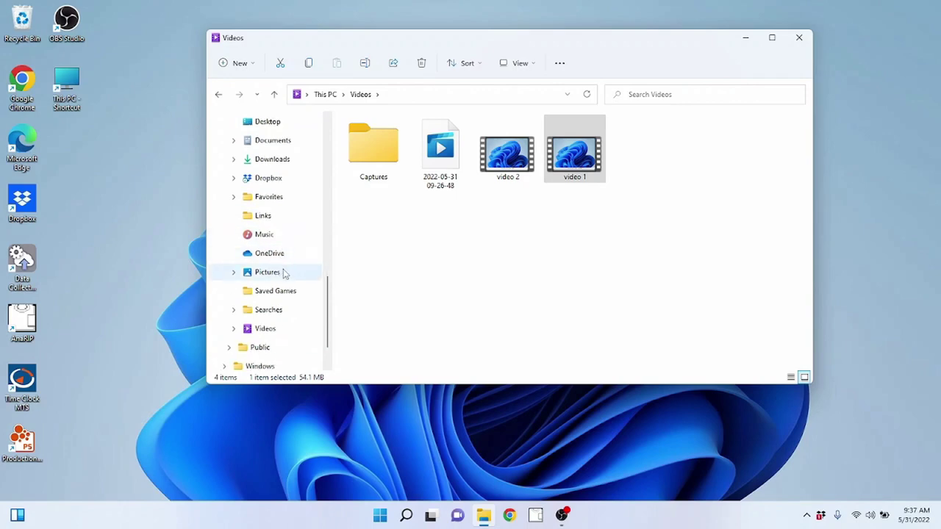
scroll(286, 273, up, 5)
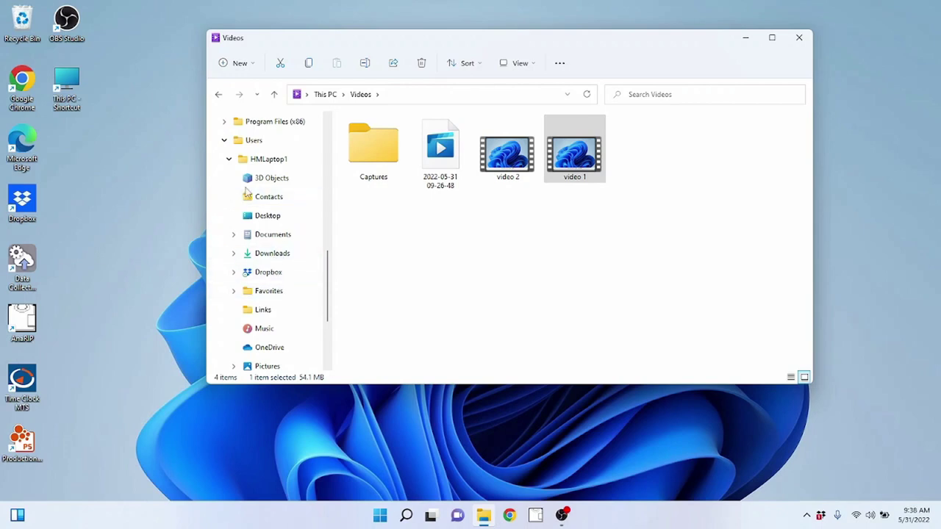
scroll(284, 218, up, 7)
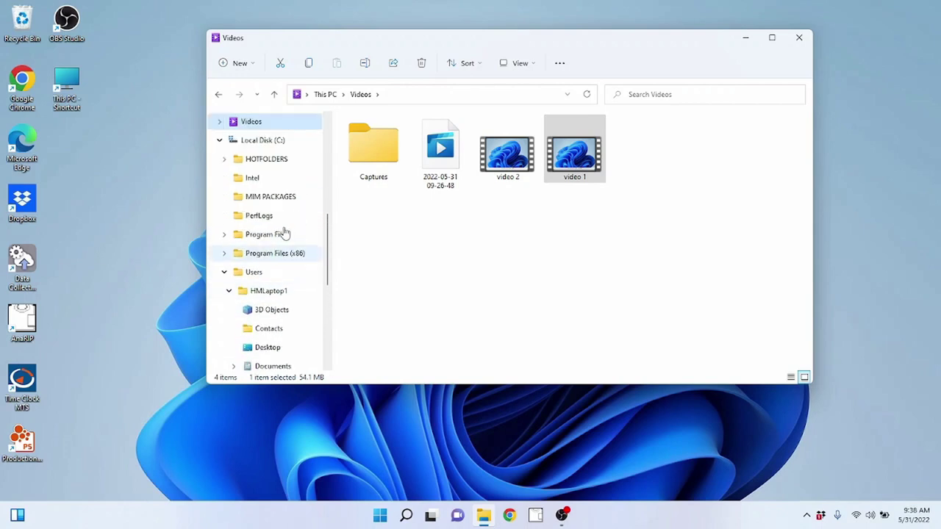
scroll(277, 233, up, 2)
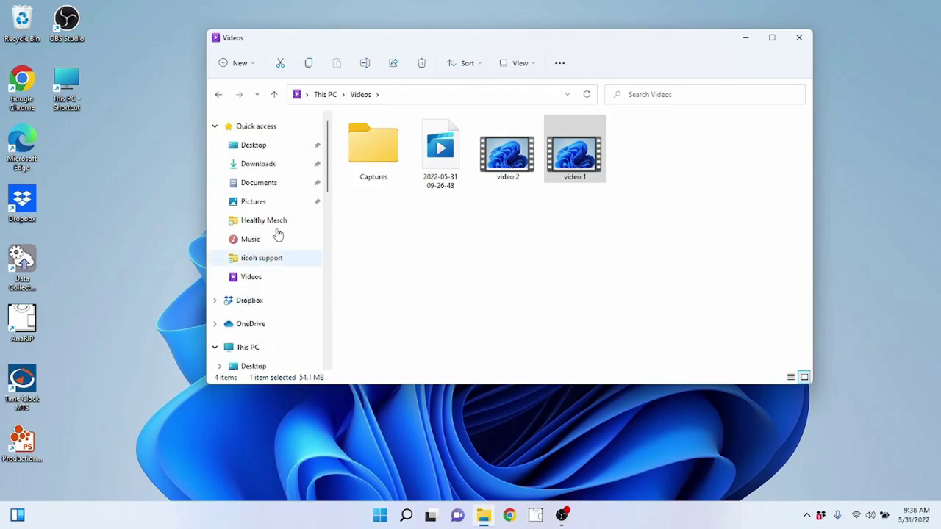
scroll(276, 236, down, 2)
scroll(272, 249, down, 1)
scroll(272, 243, up, 3)
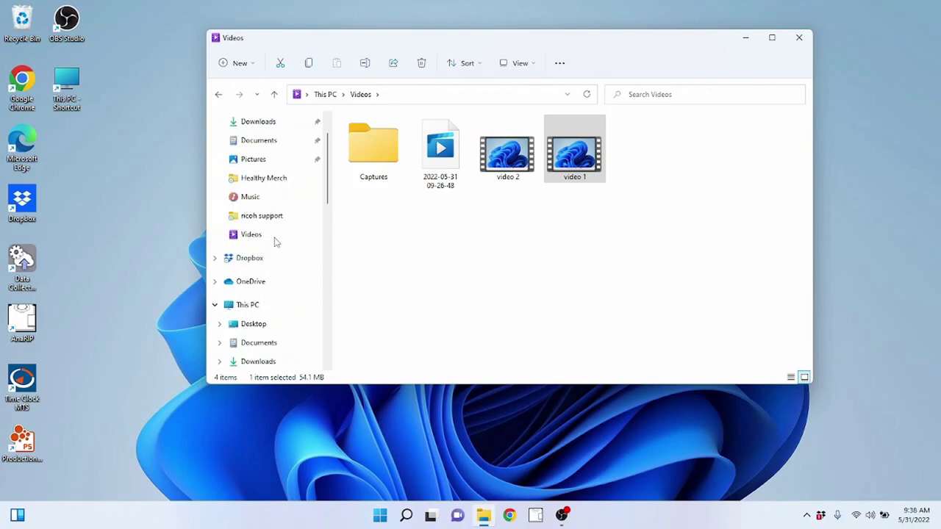
scroll(277, 239, down, 2)
scroll(279, 238, down, 3)
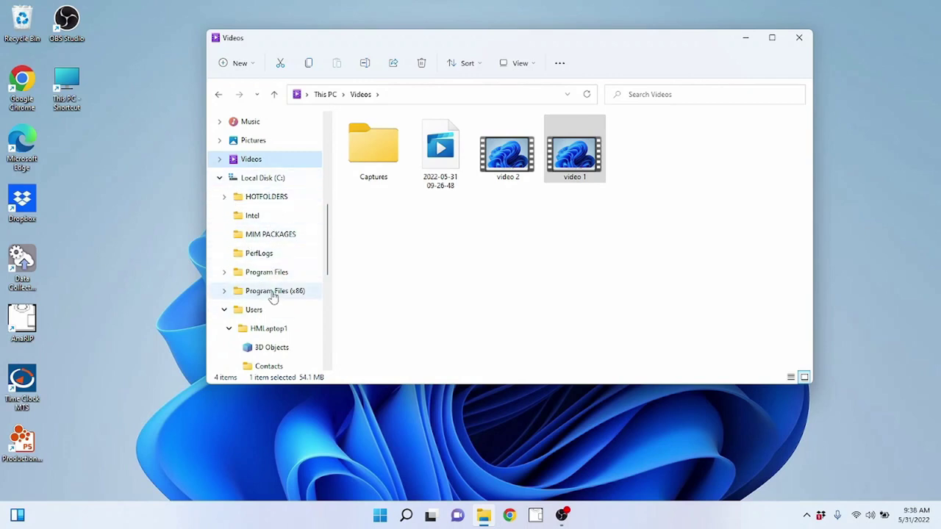
- Open Local Disk (C:) and check which additional commands and view layouts are available for it
click(257, 184)
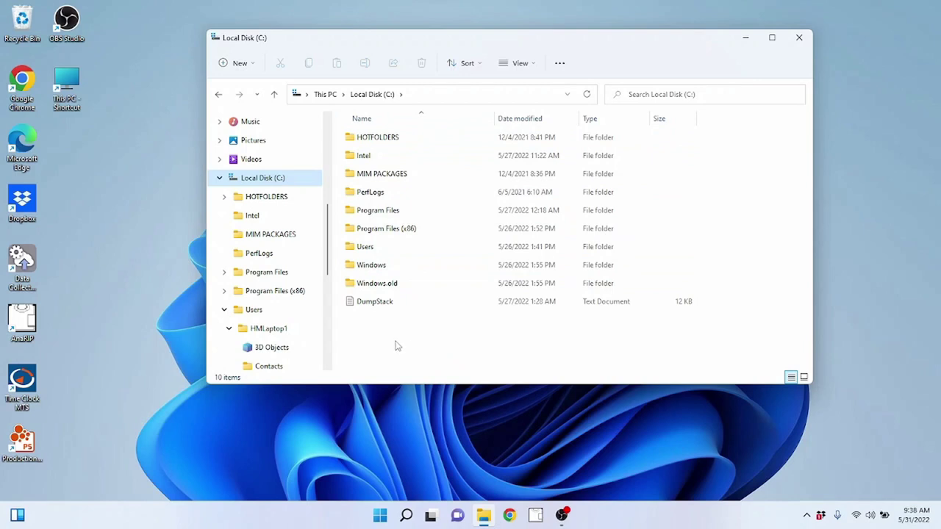
click(566, 64)
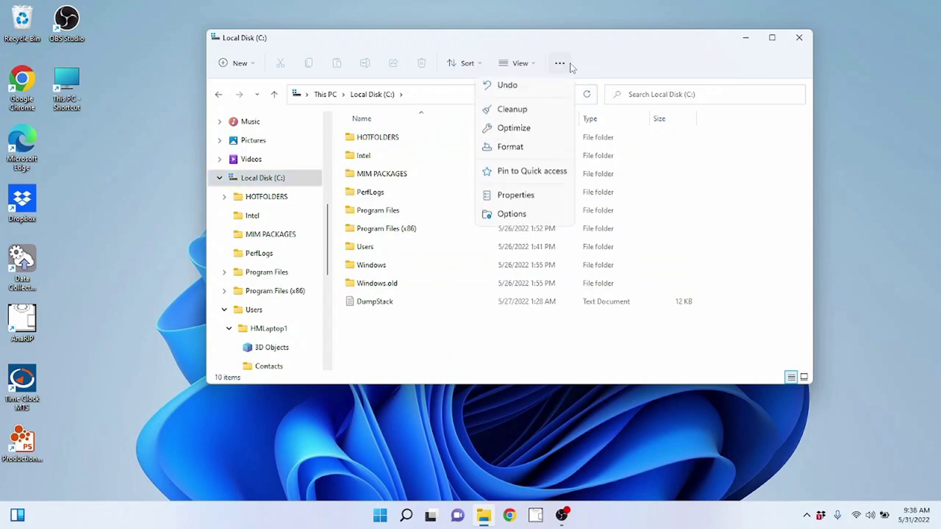
click(527, 69)
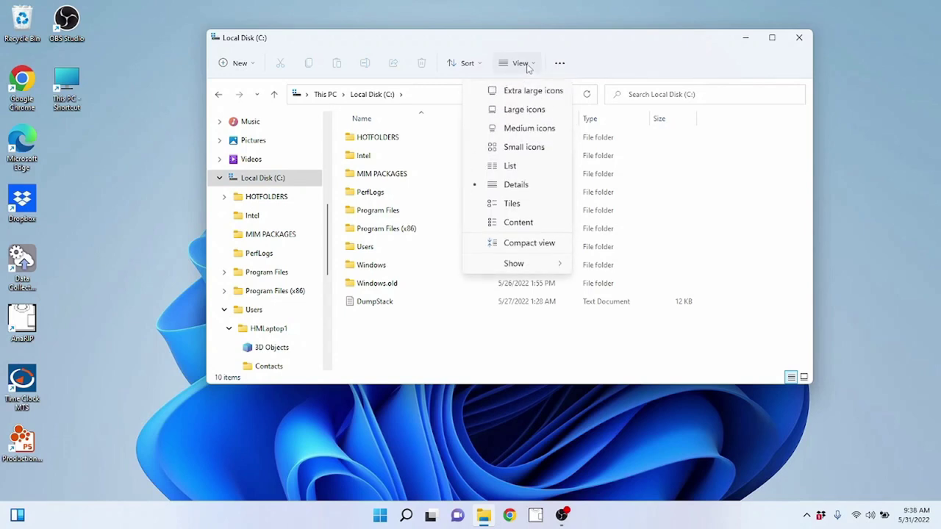
click(386, 47)
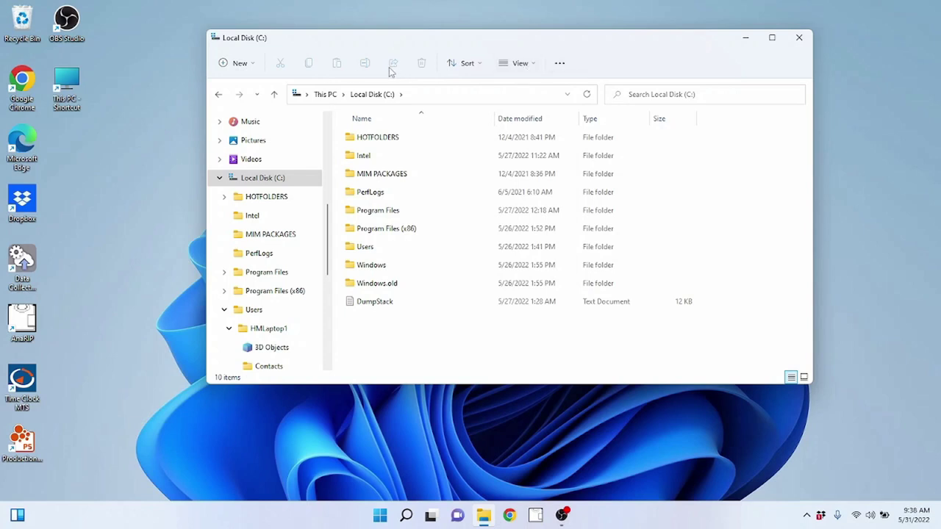
- Create a new folder named TEST FOLDER in Local Disk (C:)
click(241, 64)
click(250, 64)
click(249, 91)
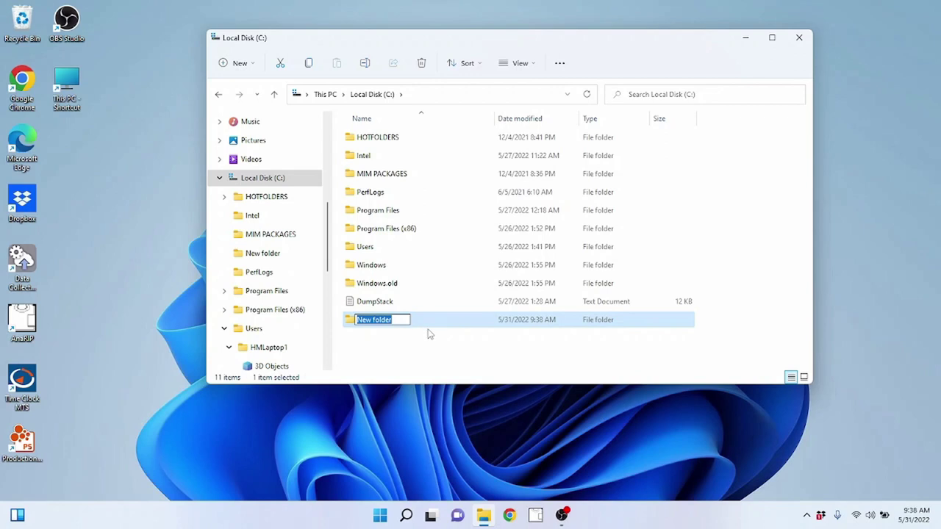
key(BackSpace)
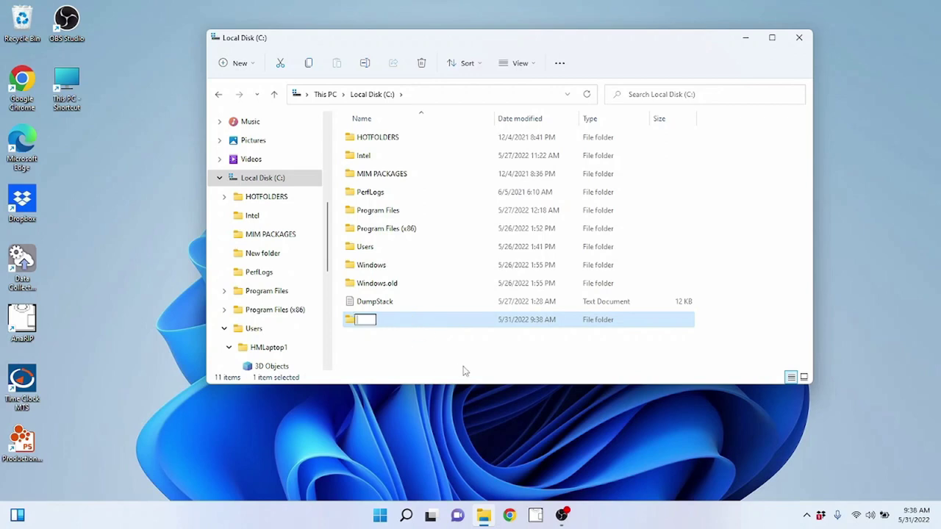
text(TEST FOLDER)
key(Return)
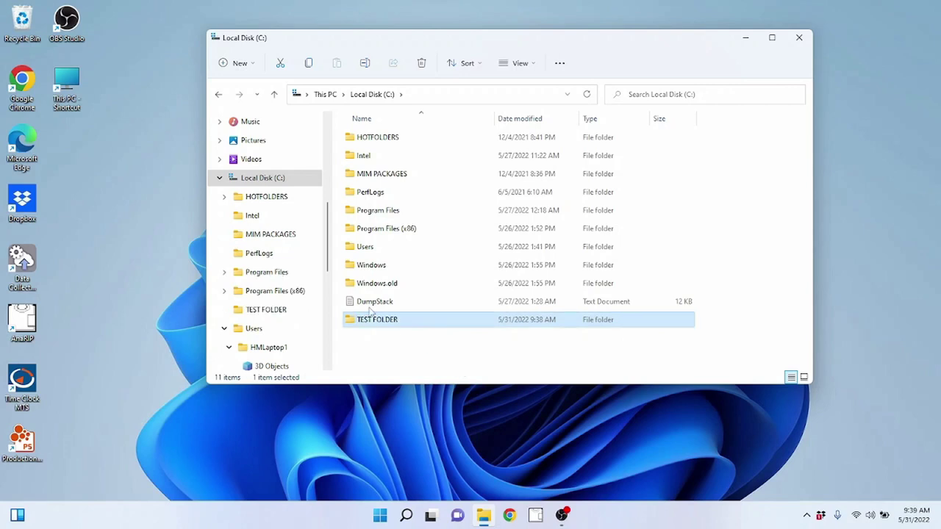
- Look up the alternative new-folder command among the extended options for the empty area of Local Disk (C:)
right_click(362, 345)
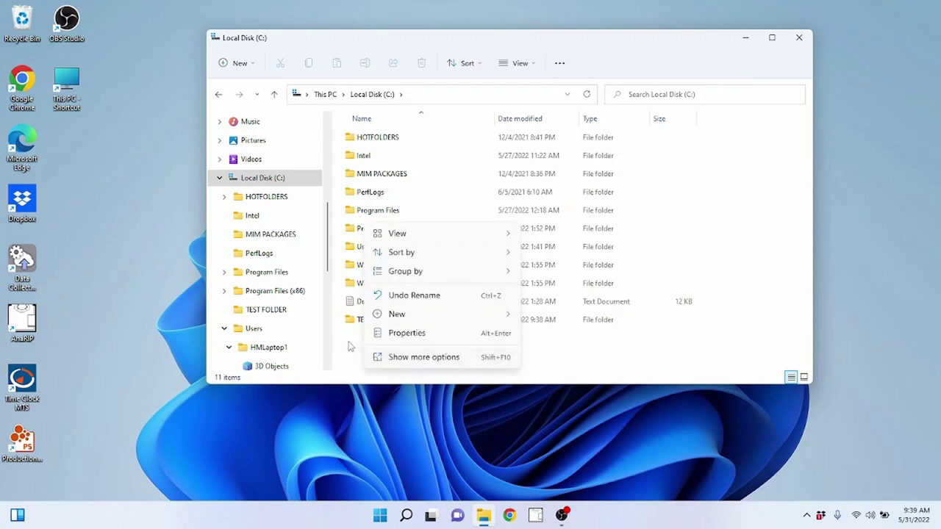
click(399, 358)
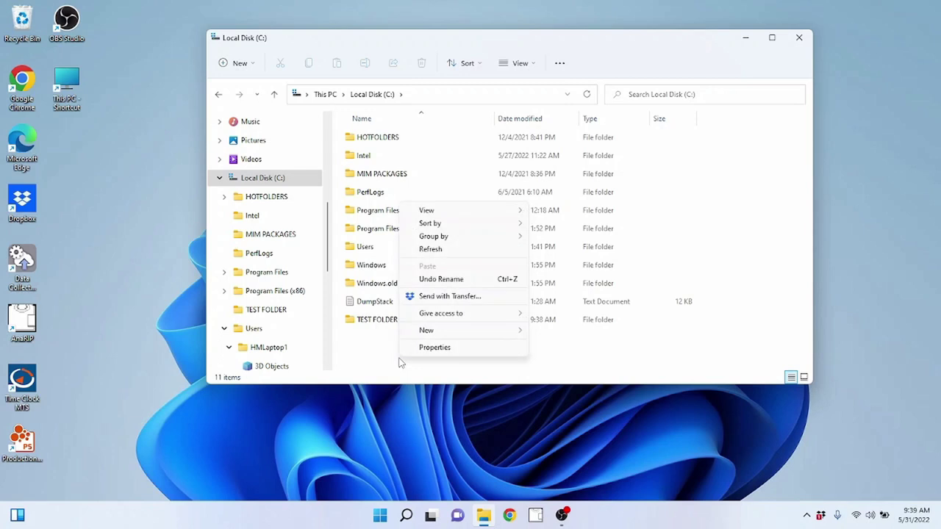
mouse_move(431, 335)
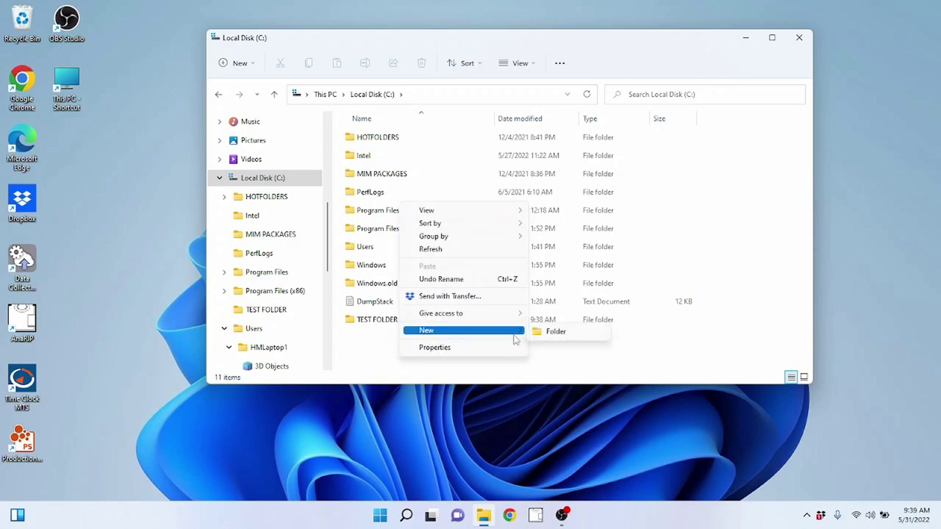
click(359, 353)
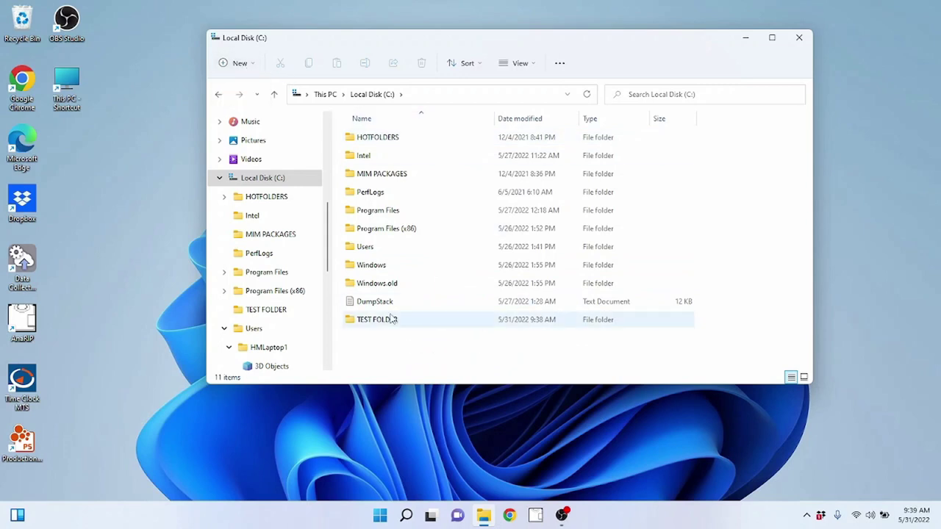
- Collapse Local Disk (C:) in the folder tree, open the Videos folder and select video 1
scroll(317, 248, up, 2)
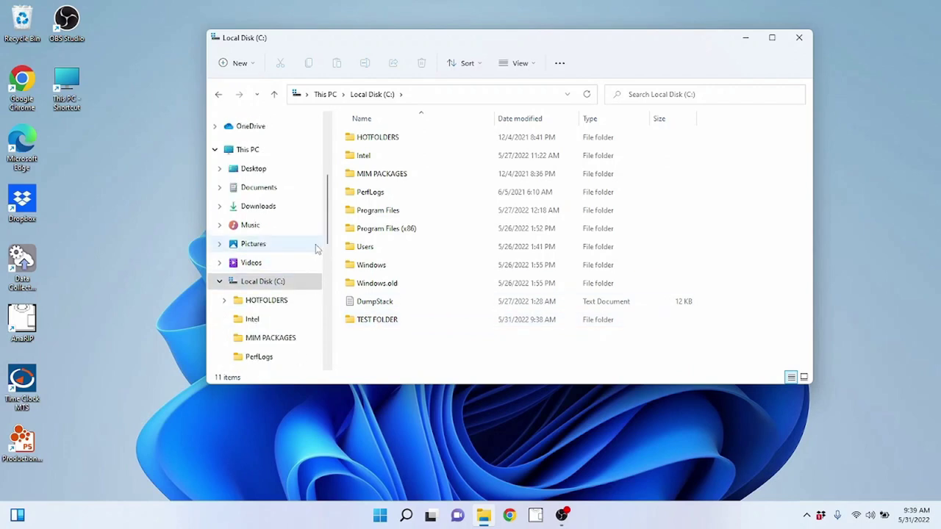
click(220, 282)
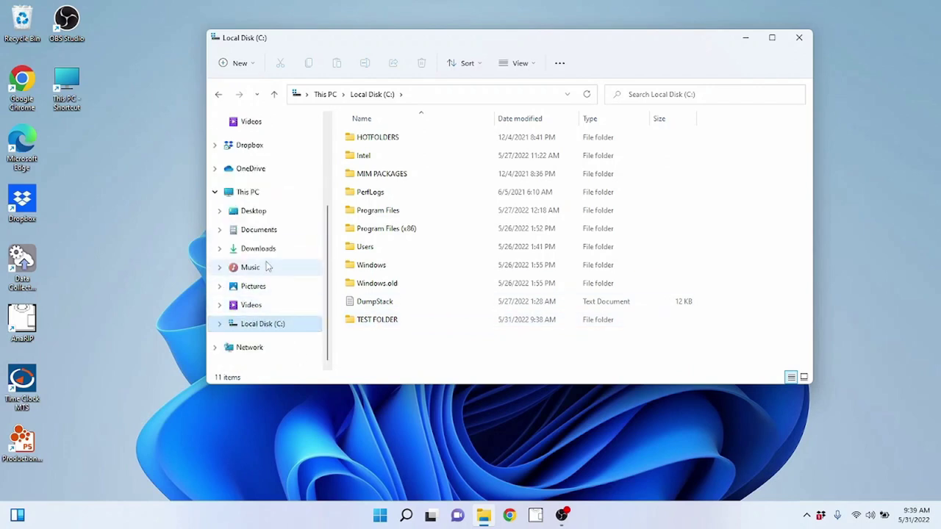
click(248, 307)
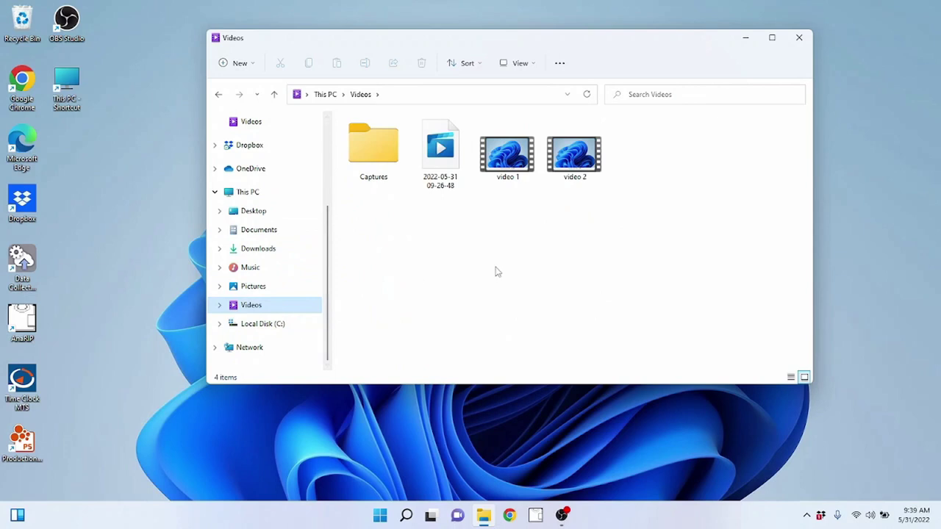
click(511, 163)
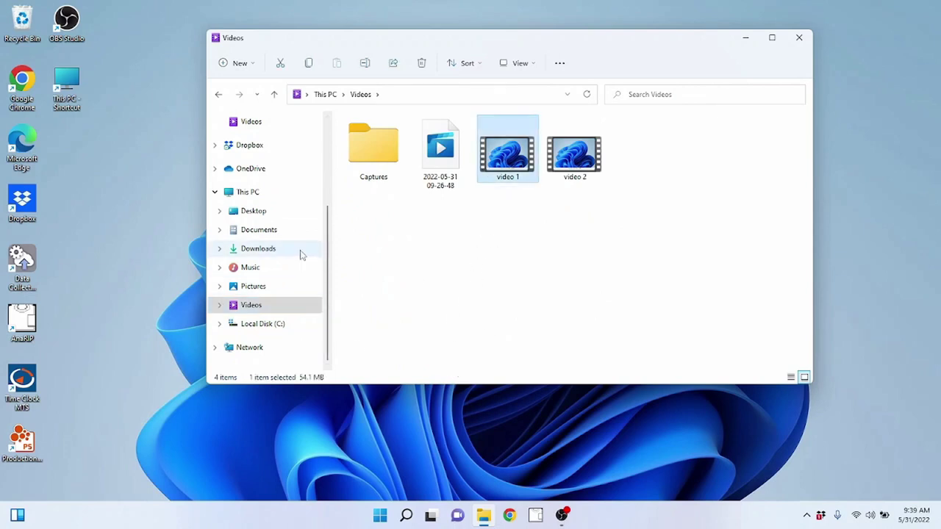
scroll(299, 252, up, 5)
scroll(289, 265, down, 5)
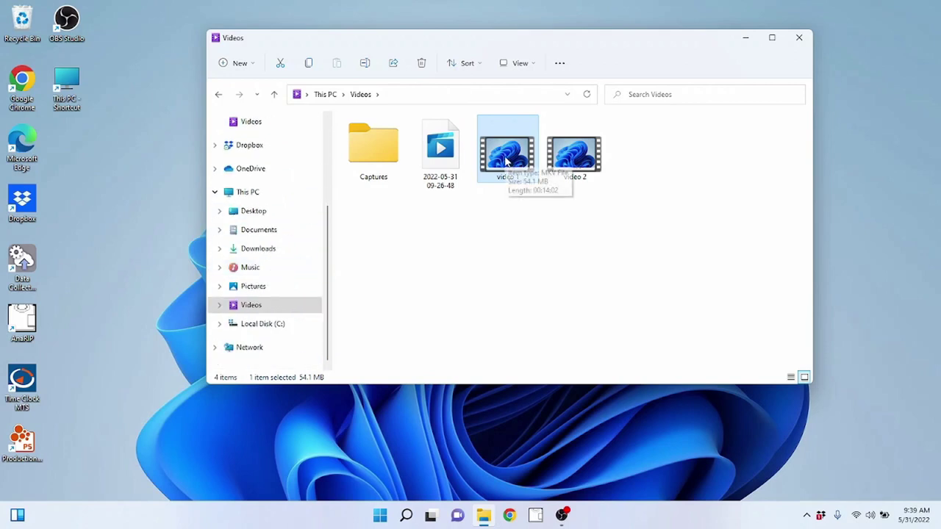
- Expand Local Disk (C:) in the folder tree and collapse HMLaptop1 and Users, keeping TEST FOLDER in view
click(219, 324)
scroll(302, 294, down, 3)
scroll(311, 294, down, 2)
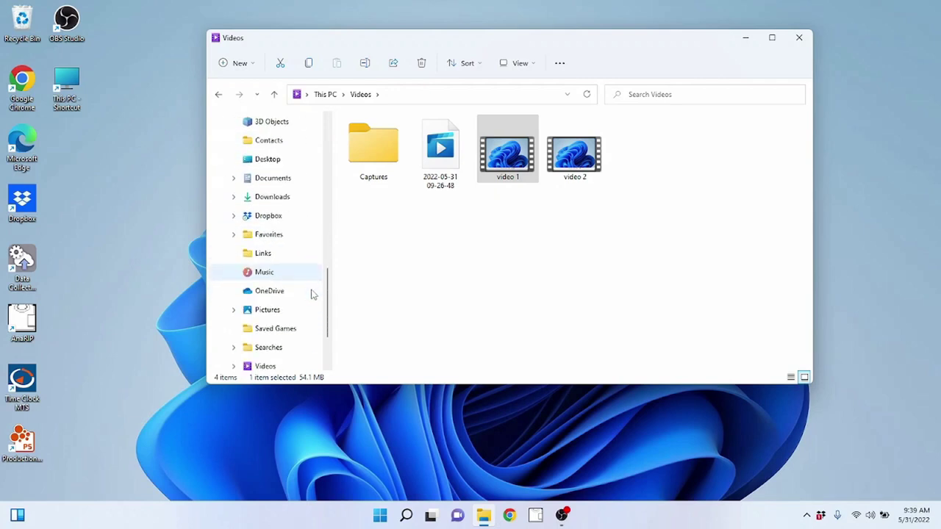
scroll(311, 294, up, 3)
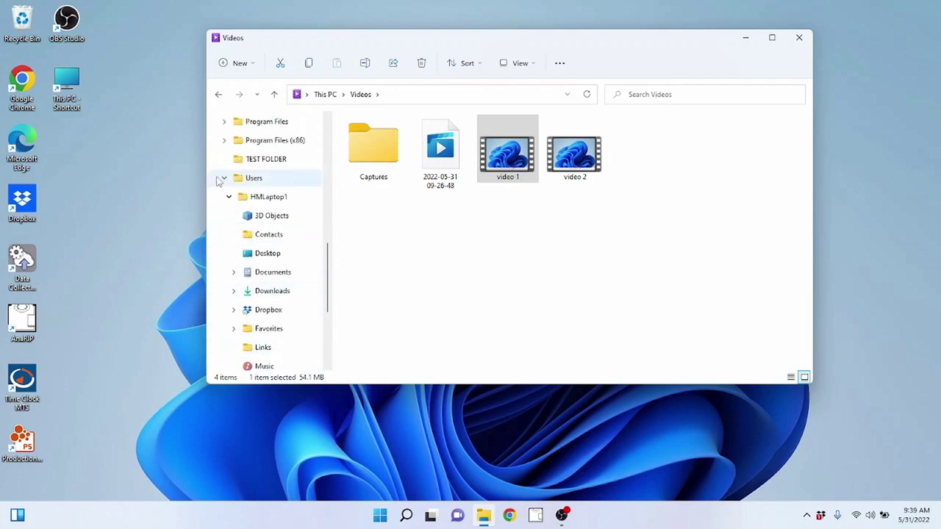
click(229, 197)
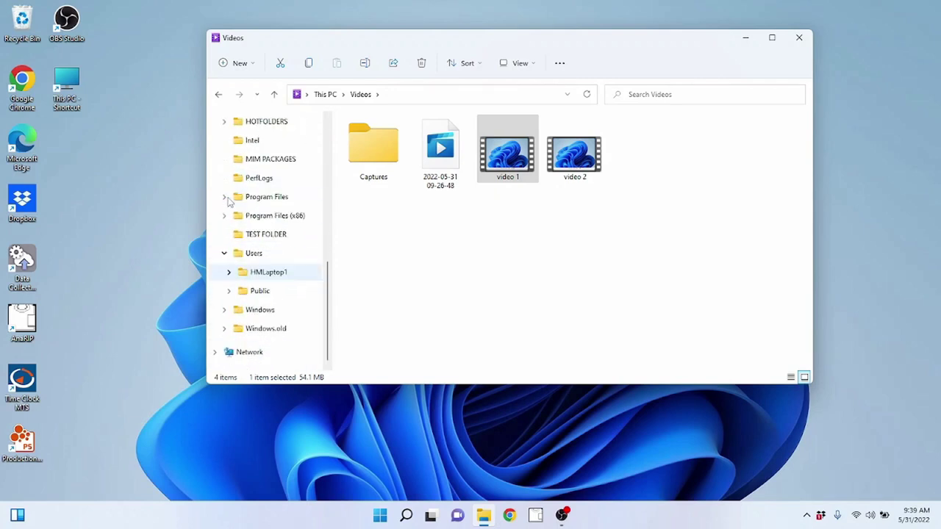
click(224, 253)
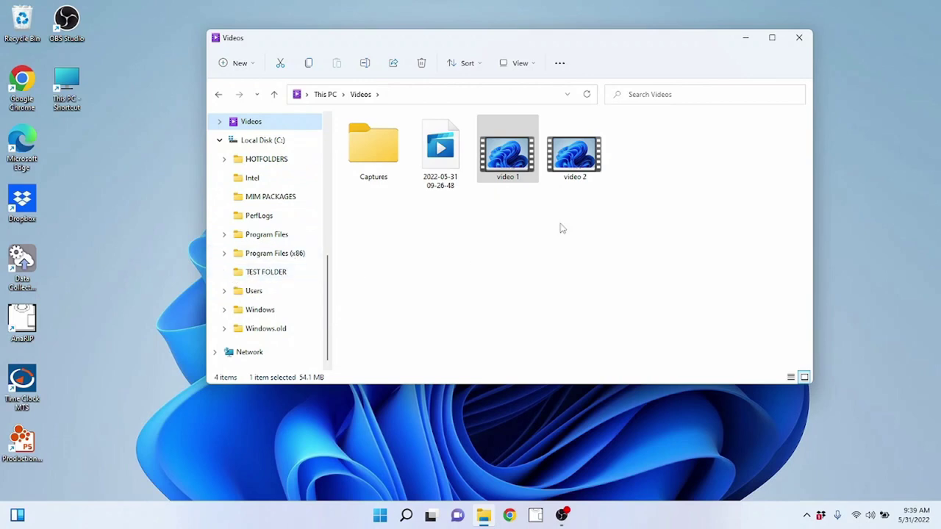
click(494, 163)
drag(503, 154, 280, 277)
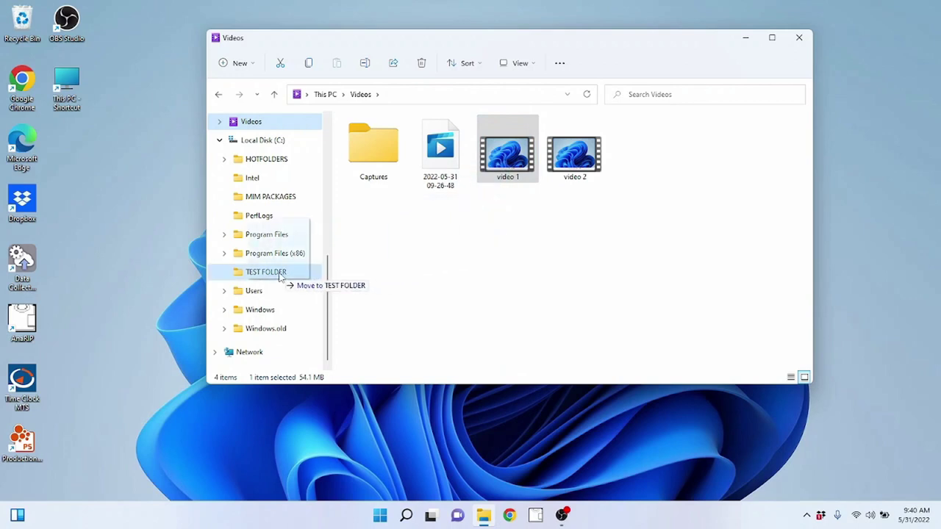
drag(280, 277, 509, 250)
- Expand Program Files (x86) in the folder tree to view its subfolders, and collapse it again
click(229, 197)
click(228, 215)
click(228, 235)
click(228, 253)
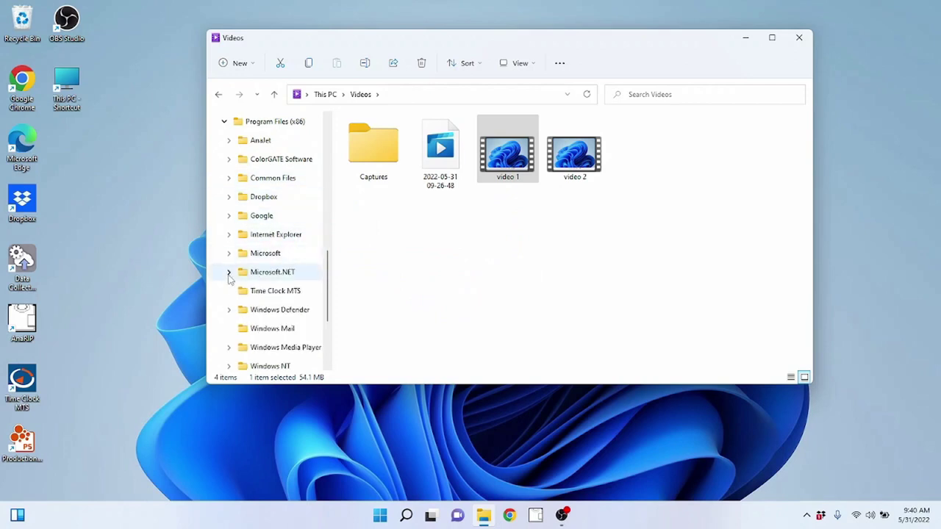
click(226, 124)
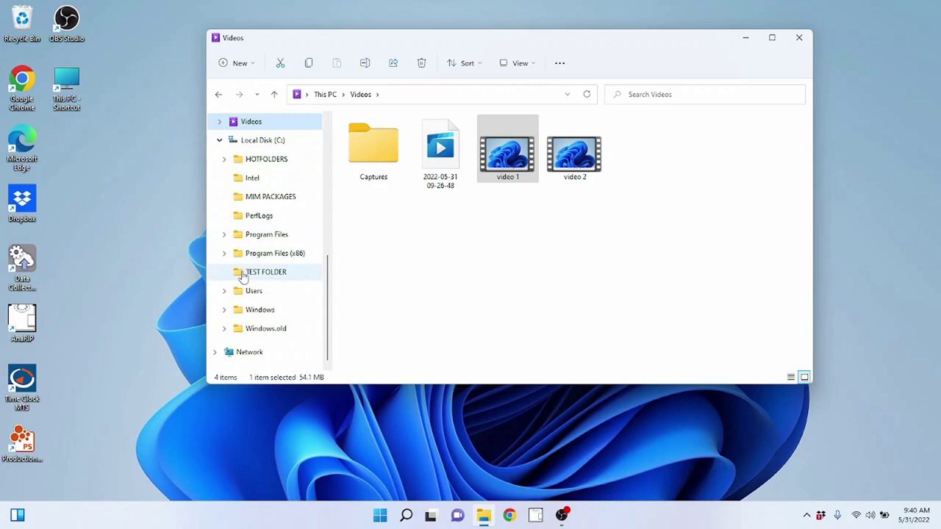
- Move video 1 from the Videos folder directly onto TEST FOLDER in the folder tree, and open TEST FOLDER
drag(494, 188, 296, 278)
click(267, 273)
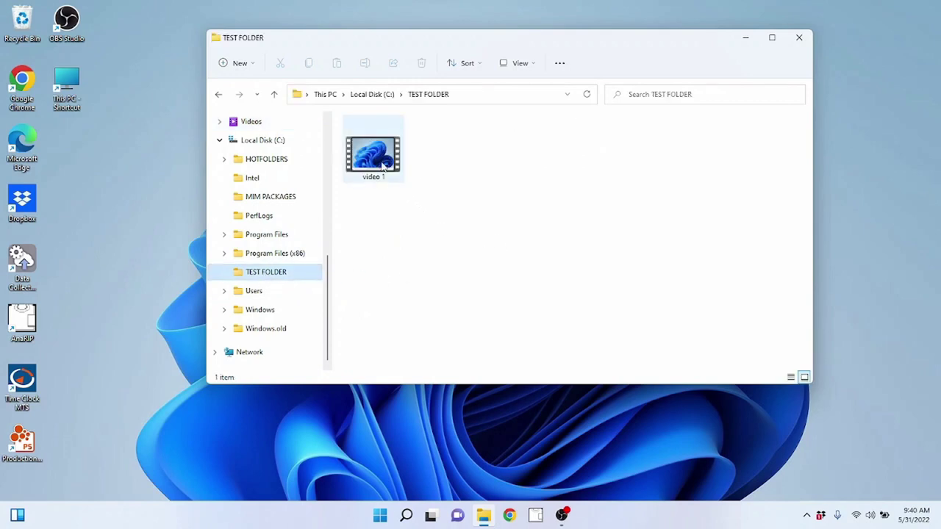
- Move video 1 back out of TEST FOLDER by way of the folder tree
mouse_move(381, 166)
drag(374, 166, 277, 184)
scroll(317, 297, down, 1)
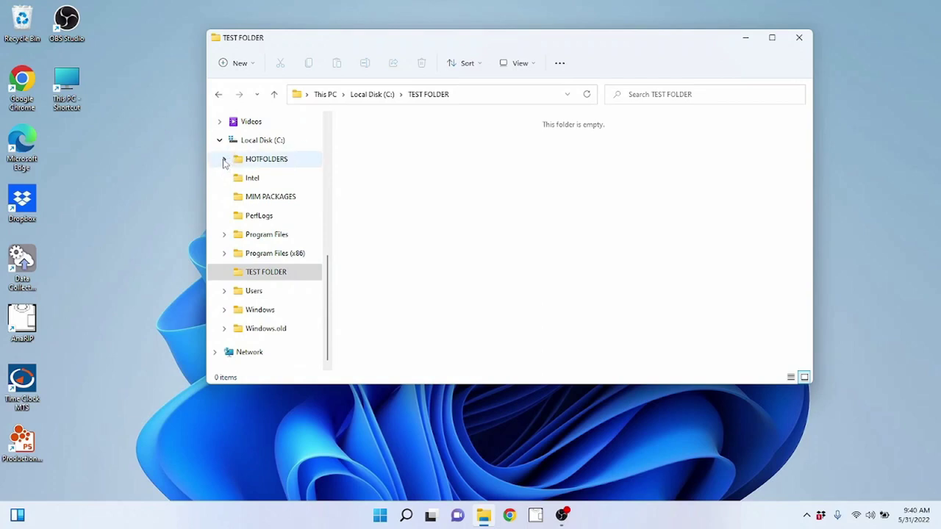
- Cut video 1 from the Videos folder and paste it into TEST FOLDER on Local Disk (C:)
click(242, 122)
click(506, 163)
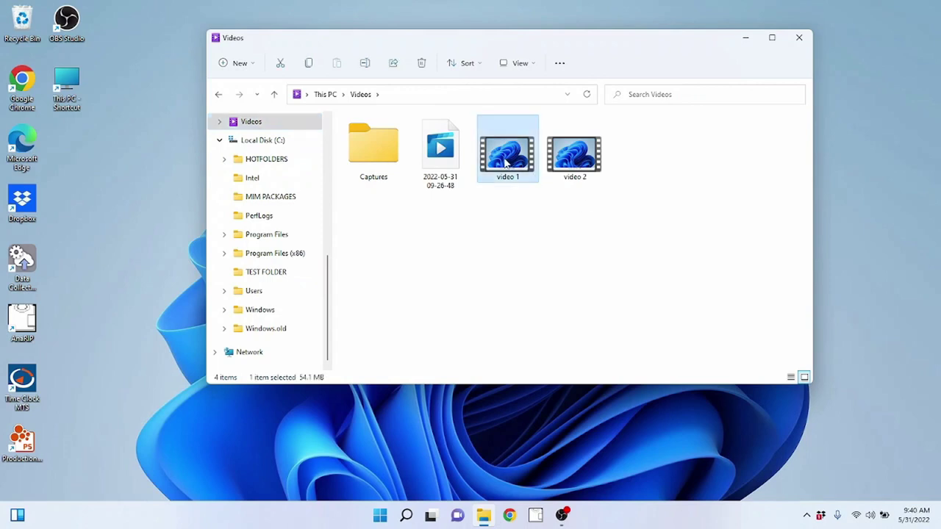
right_click(504, 161)
click(522, 178)
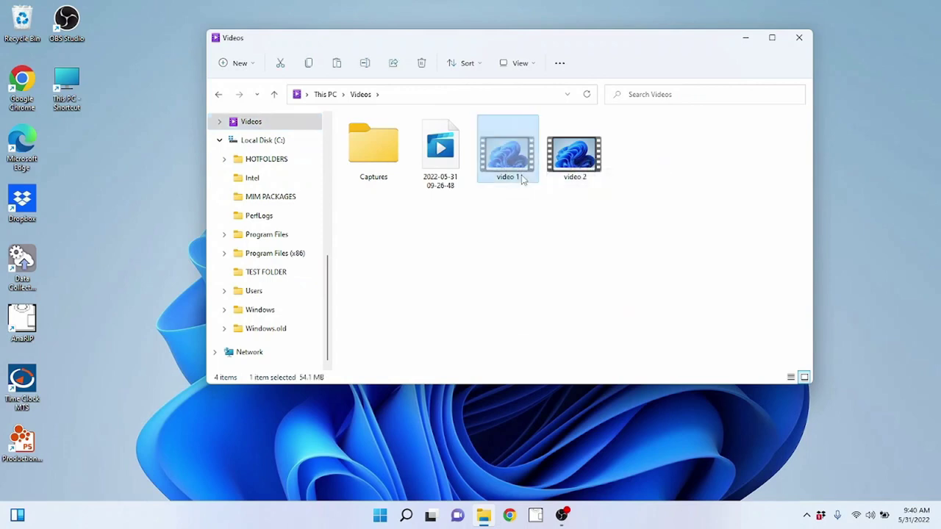
click(265, 273)
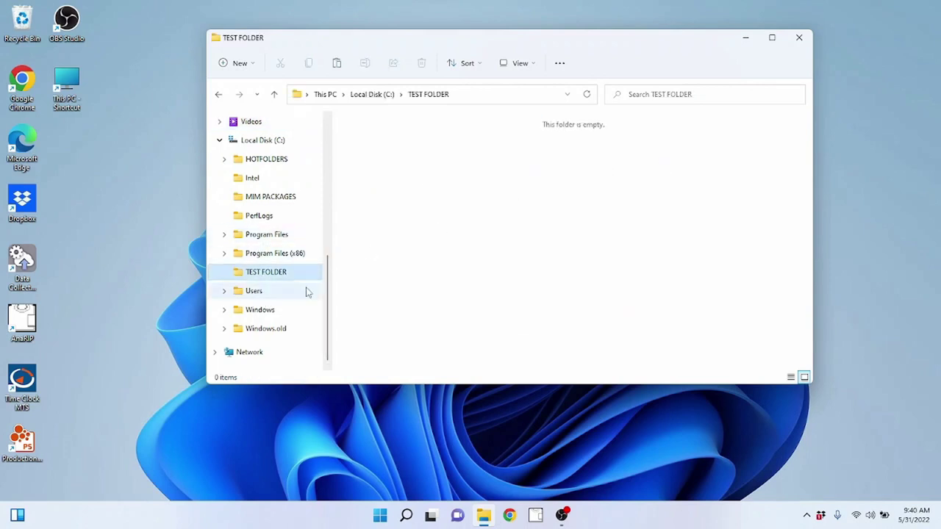
right_click(447, 199)
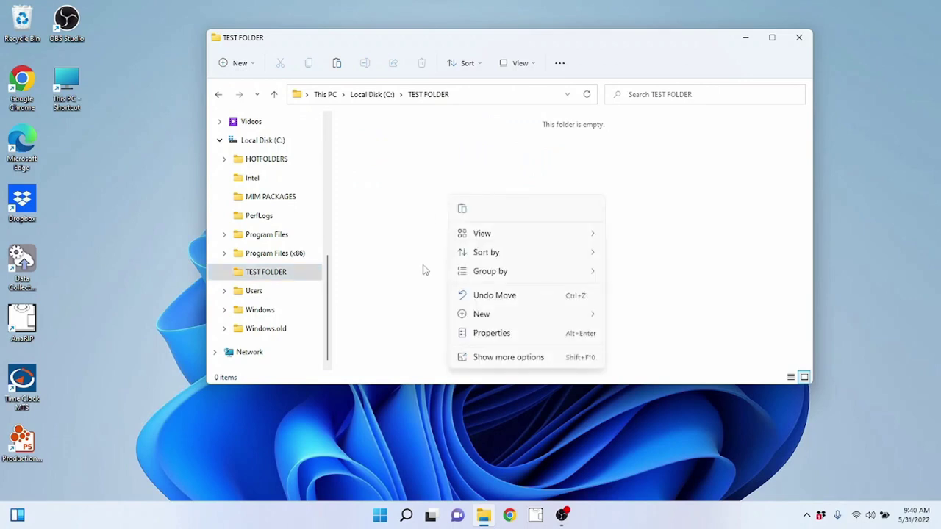
click(463, 209)
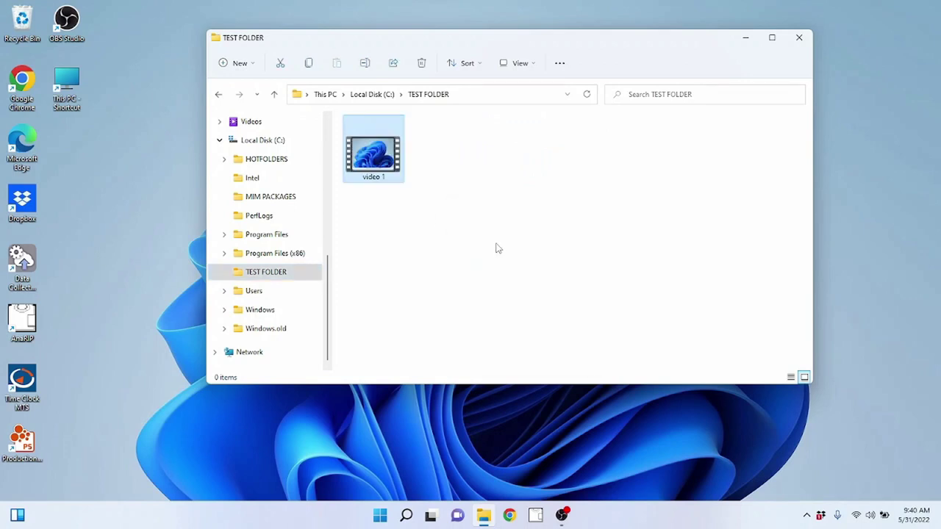
click(449, 227)
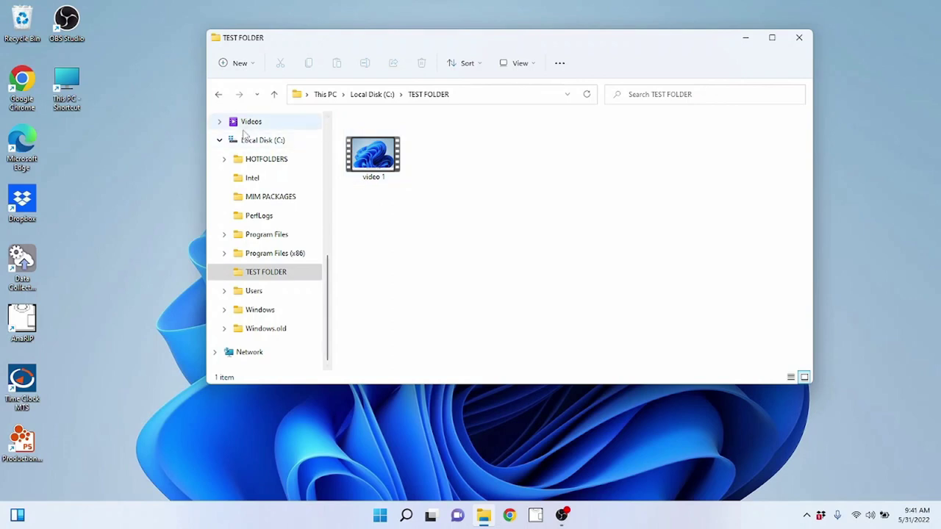
- Cut video 1 from TEST FOLDER and paste it back into the Videos folder
right_click(372, 163)
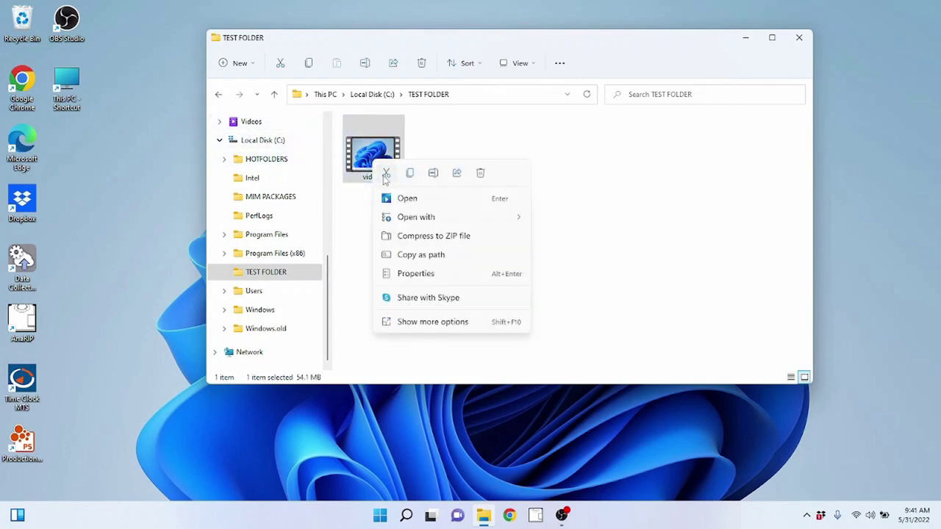
click(591, 188)
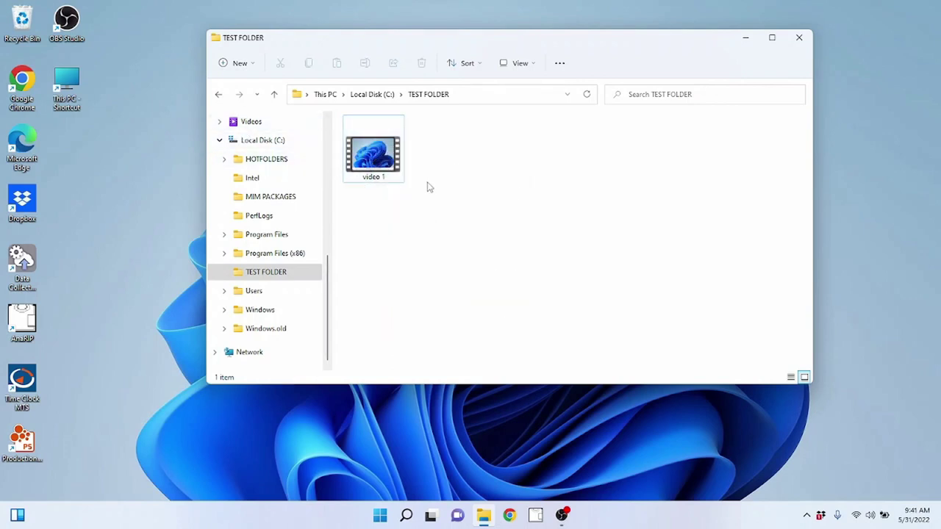
click(370, 165)
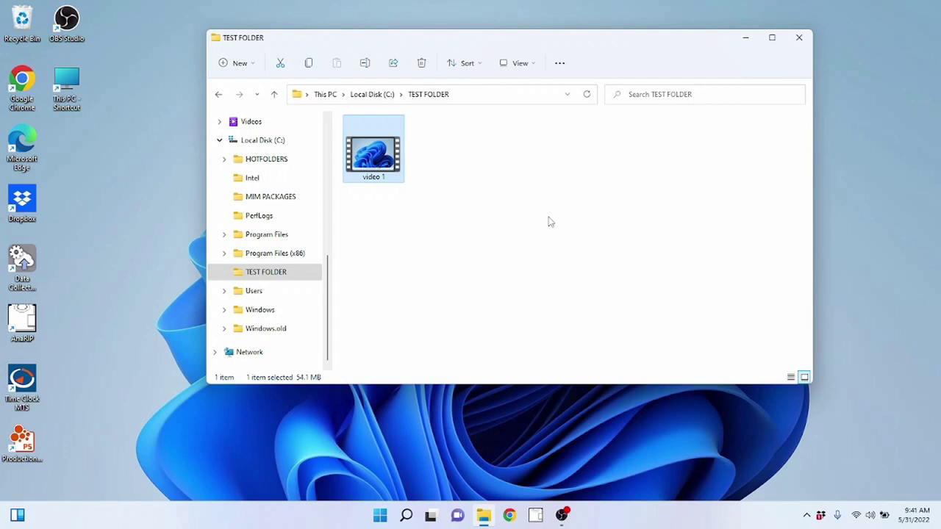
key(ctrl+x)
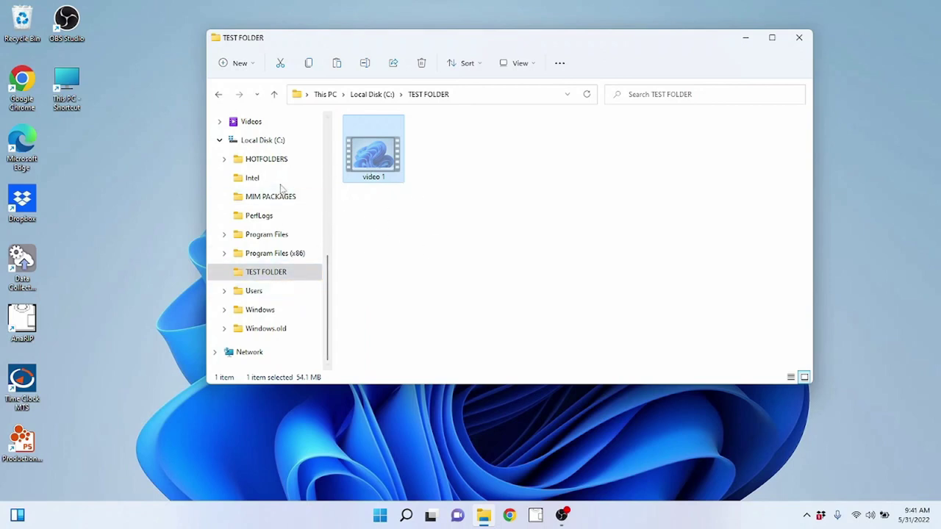
click(259, 123)
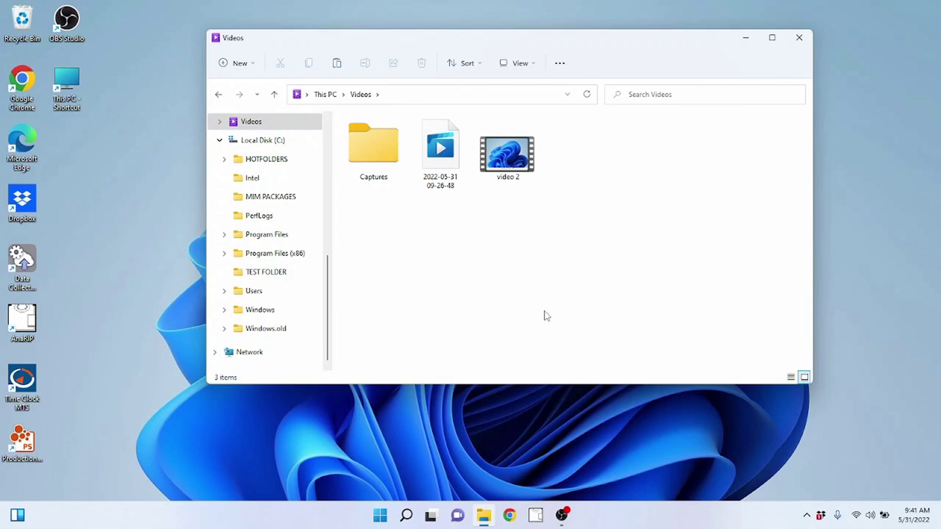
key(ctrl+v)
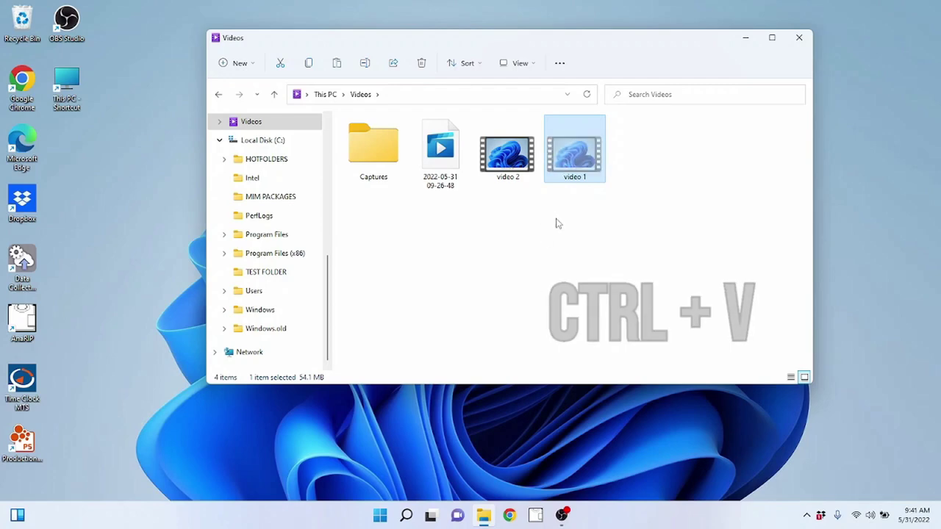
- Try to paste video 1 into the Videos folder a second time, and skip the file
click(471, 244)
key(ctrl+v)
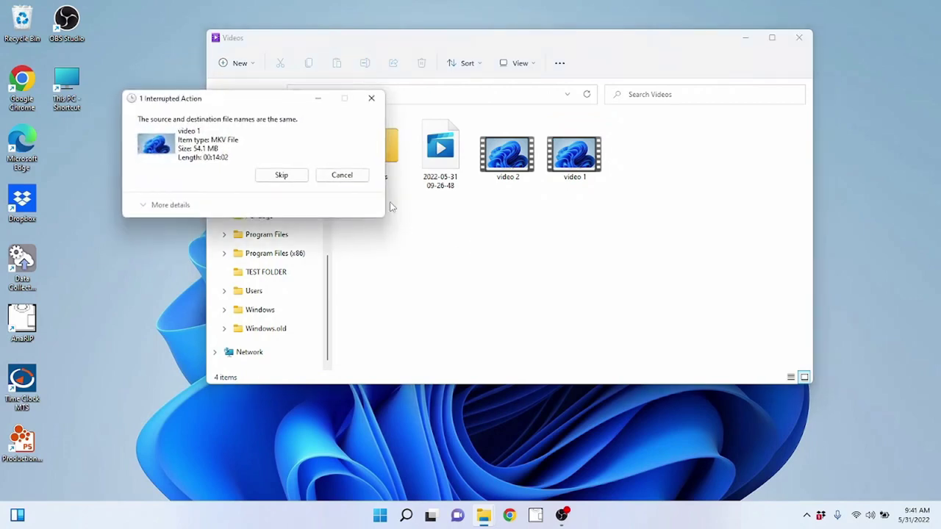
click(301, 178)
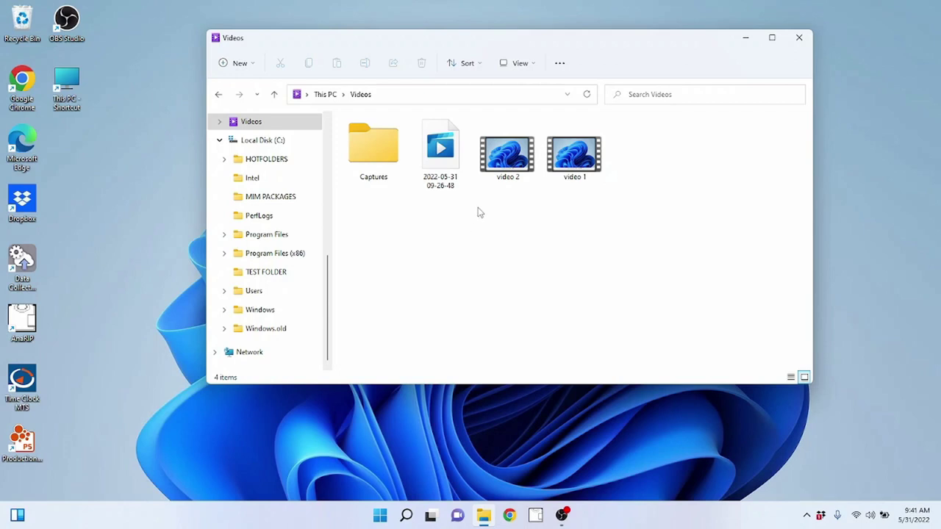
- Copy video 2 from the Videos folder into TEST FOLDER, and return to the Videos folder
click(507, 170)
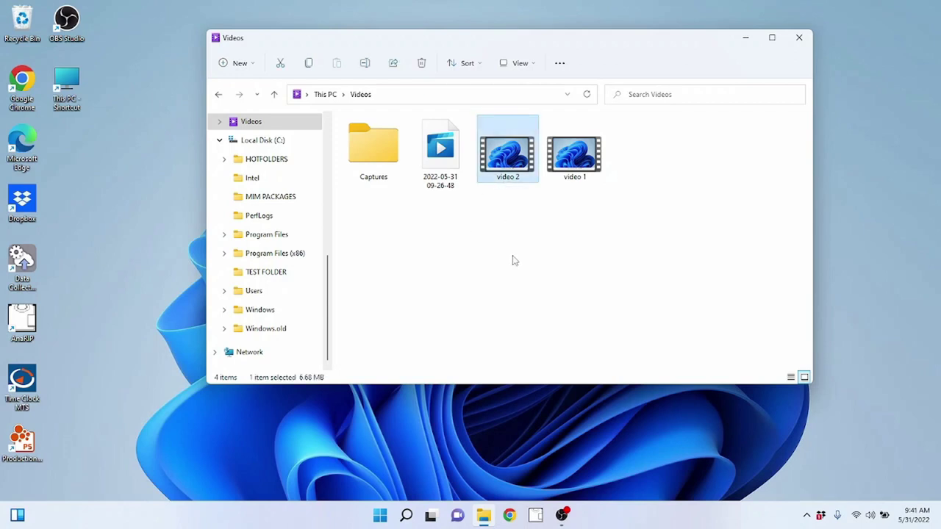
key(ctrl+c)
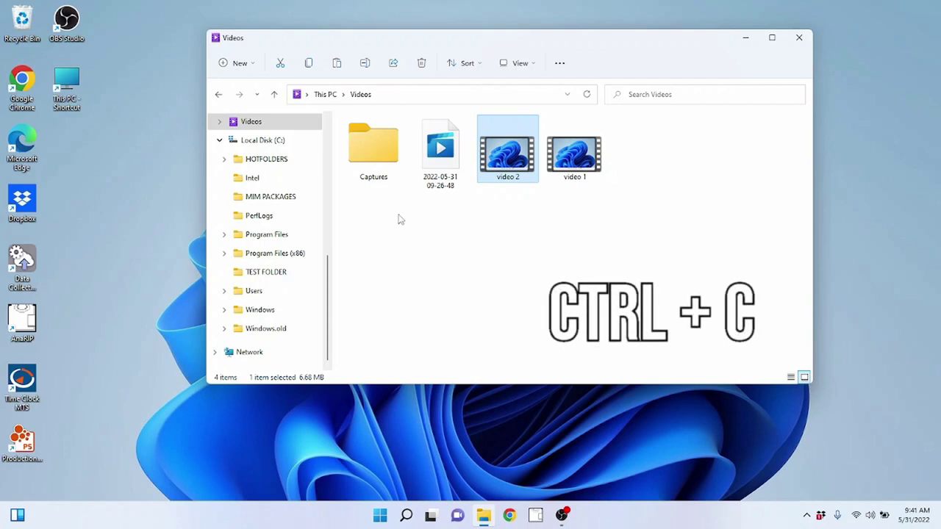
click(267, 274)
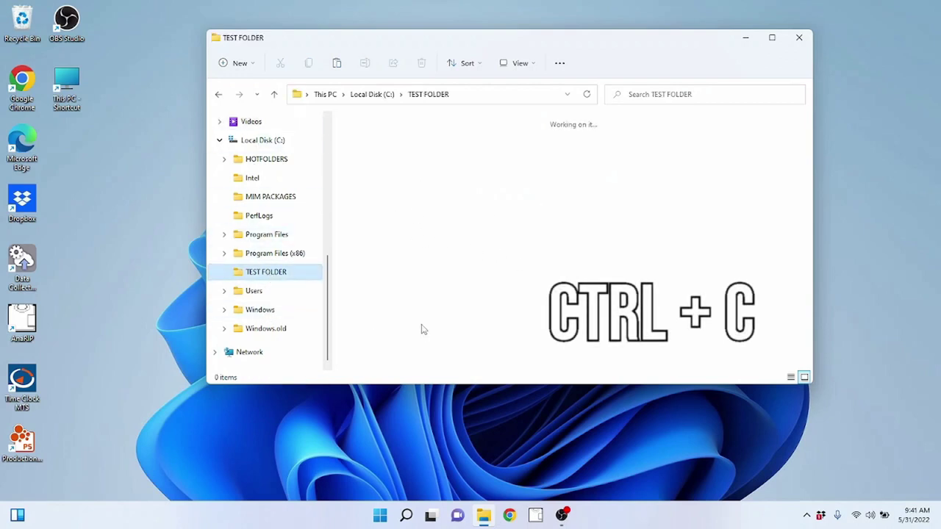
key(ctrl+v)
click(572, 248)
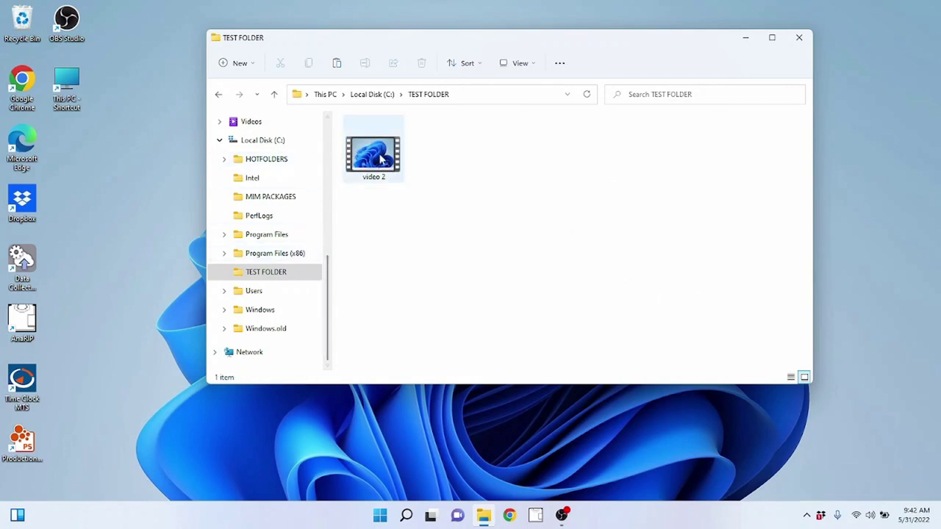
click(254, 122)
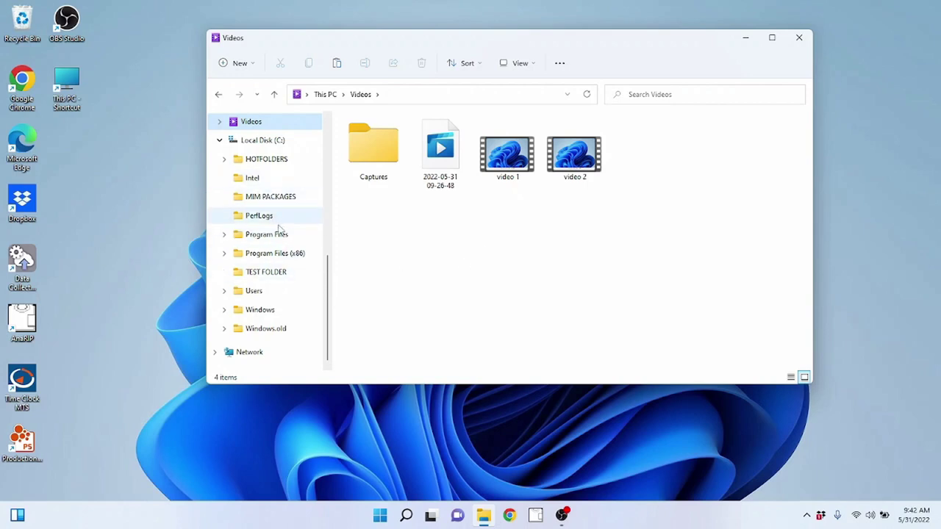
- Look through the folder tree from Quick access down to This PC and its main folders
scroll(248, 238, up, 3)
scroll(282, 250, down, 1)
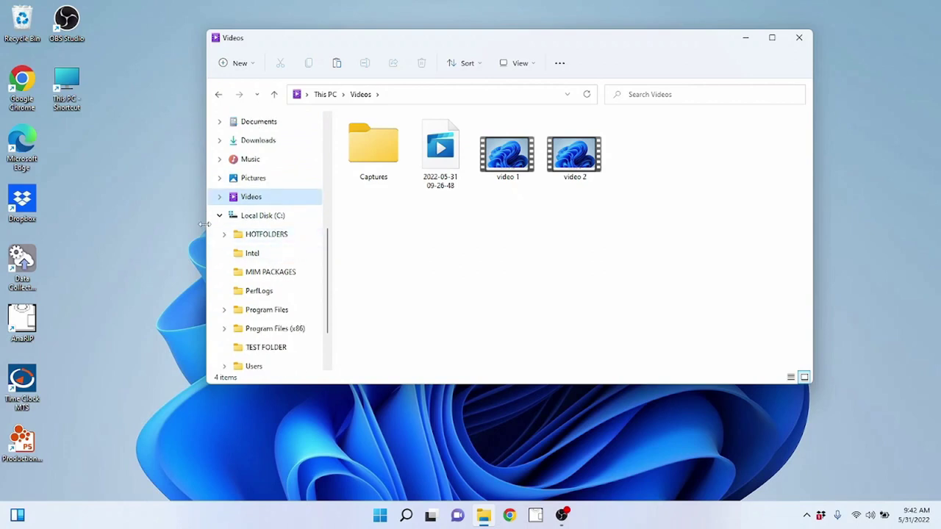
scroll(284, 238, up, 5)
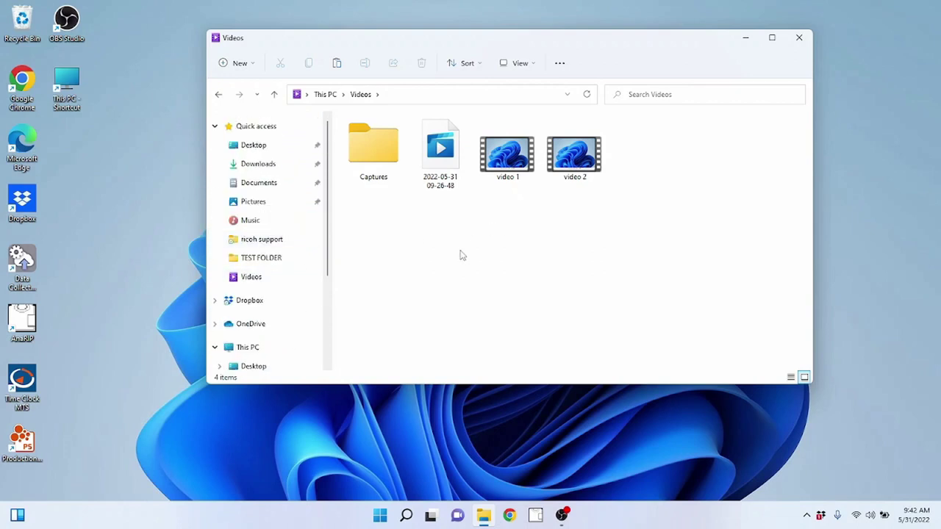
click(513, 172)
key(shift+F10)
click(476, 288)
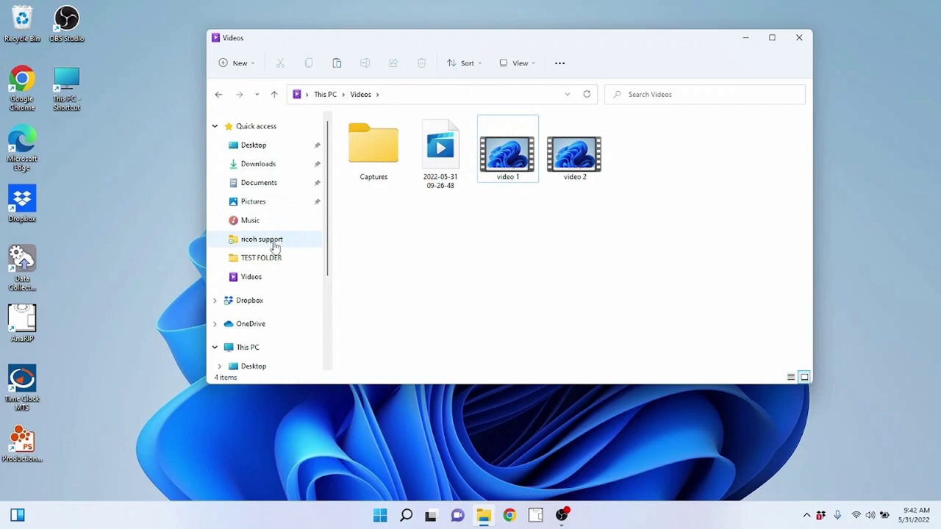
scroll(271, 244, down, 3)
scroll(269, 283, up, 4)
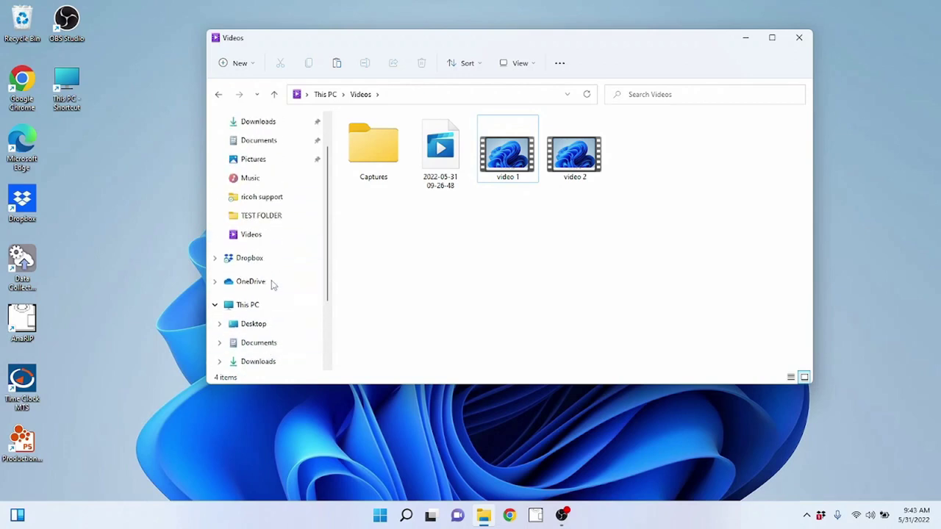
scroll(279, 276, down, 2)
scroll(283, 266, down, 2)
scroll(286, 263, up, 3)
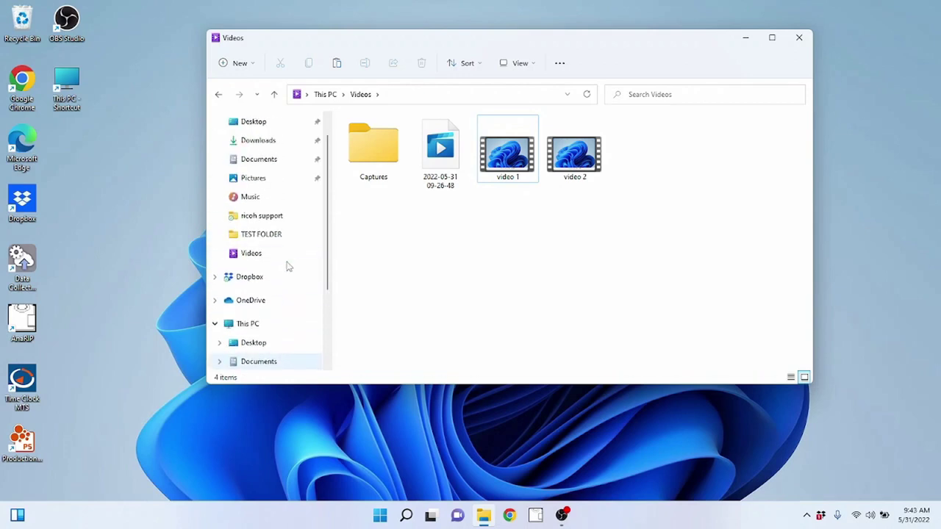
scroll(290, 267, down, 3)
scroll(290, 269, down, 2)
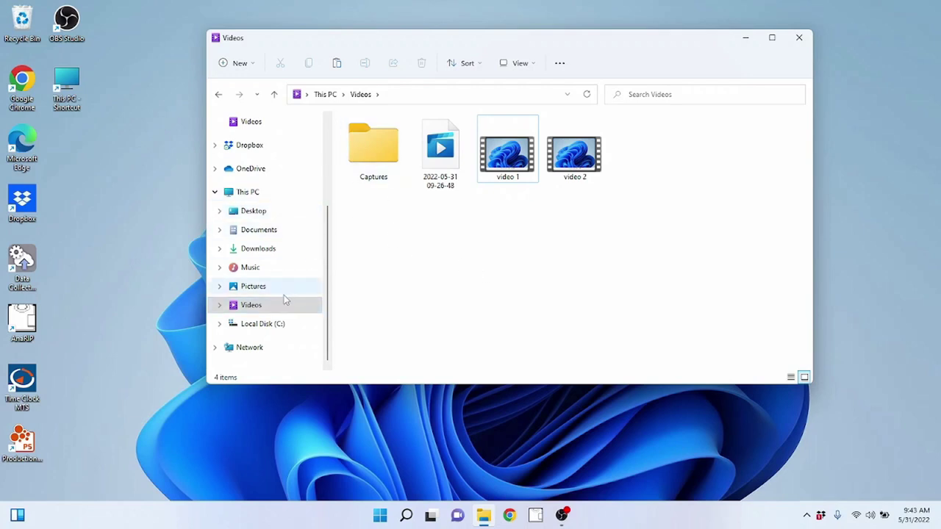
- Open Local Disk (C:) from This PC, and open its Users folder
click(248, 195)
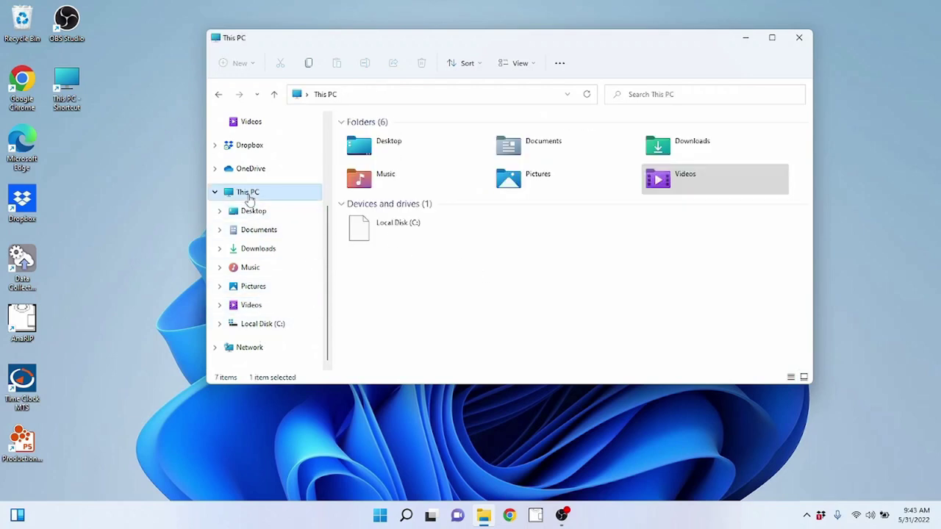
click(404, 239)
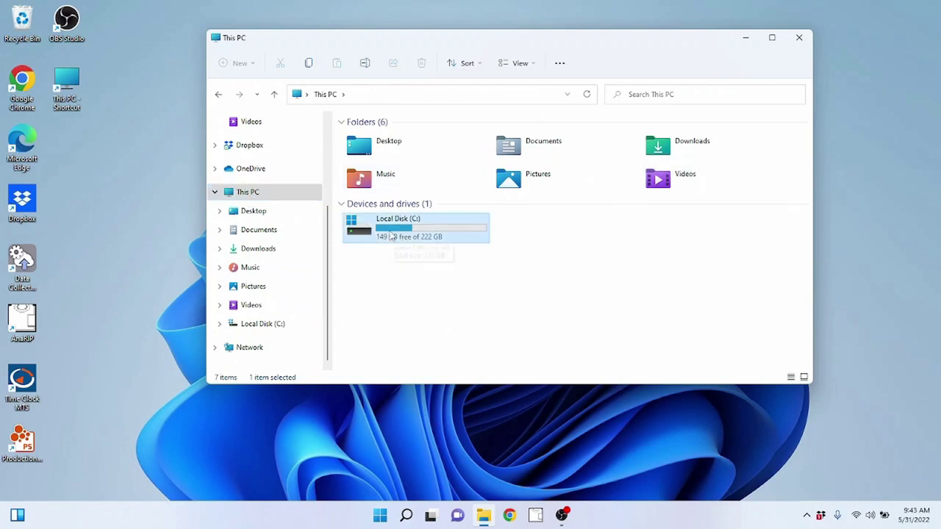
double_click(391, 236)
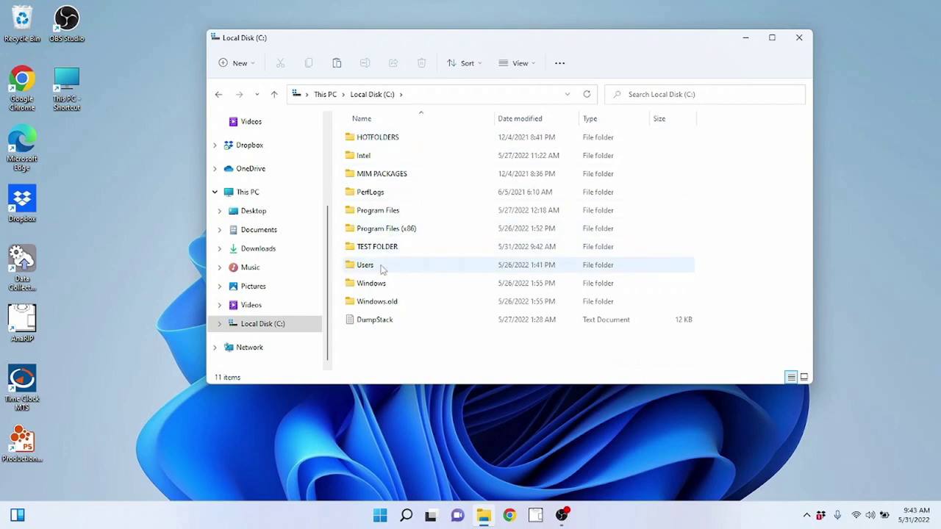
click(381, 269)
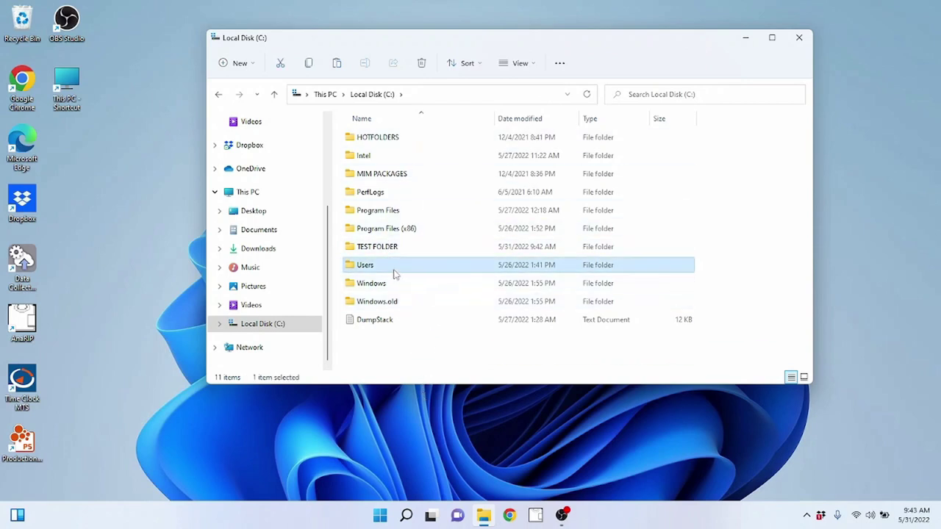
double_click(362, 269)
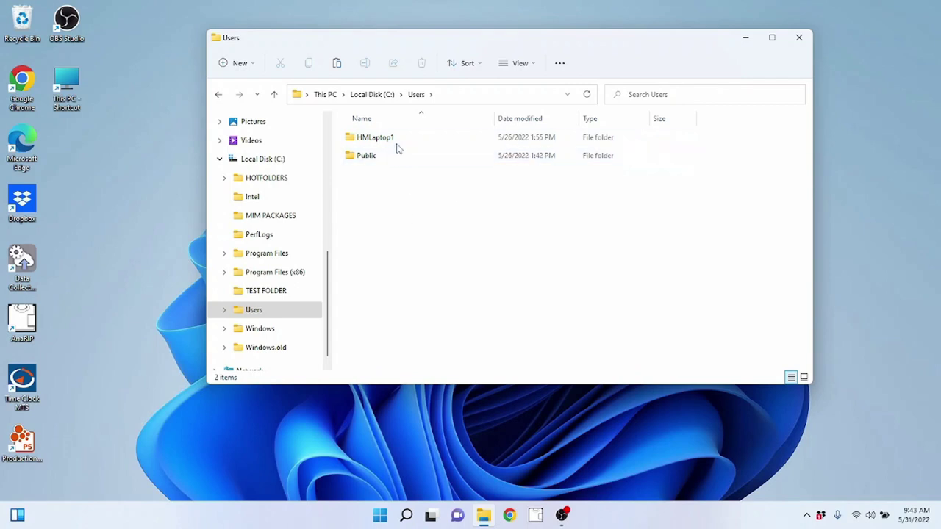
- Look at the HMLaptop1 and Public folders within Users, and open HMLaptop1
mouse_move(397, 145)
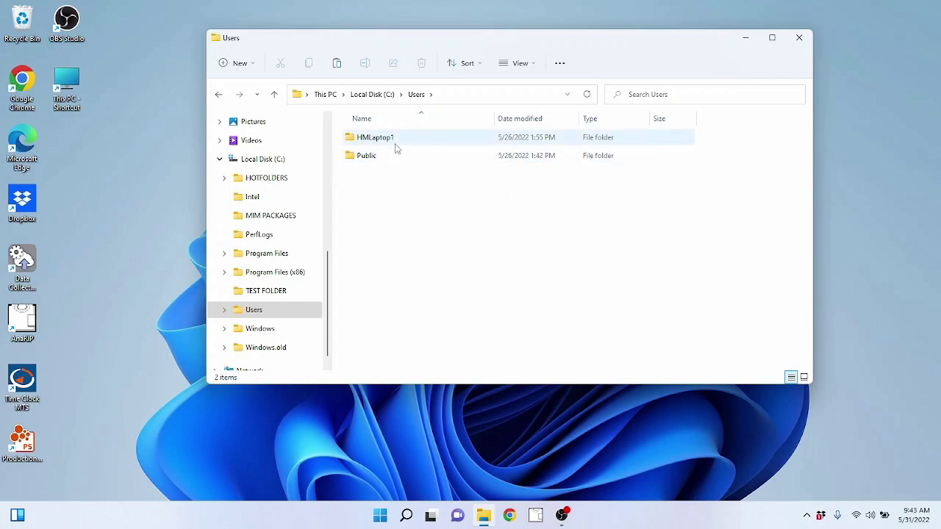
click(390, 141)
click(381, 206)
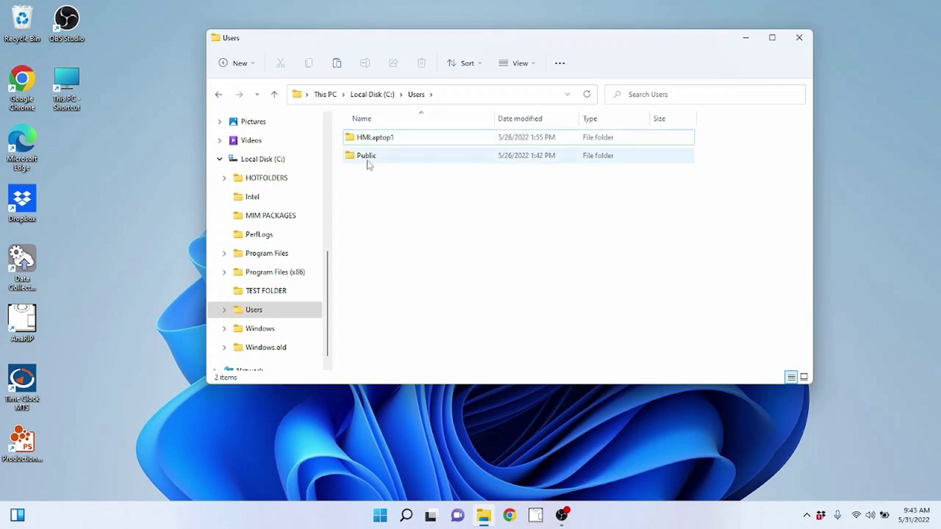
click(370, 165)
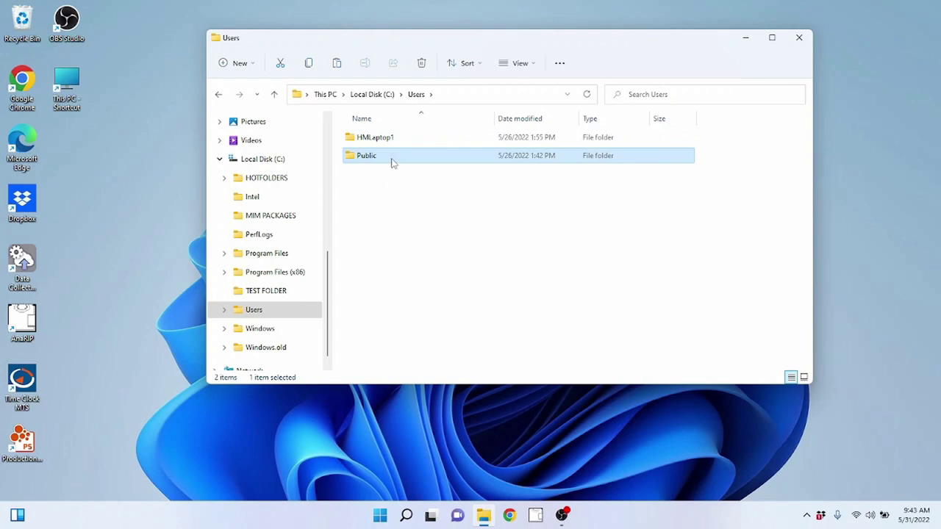
click(382, 213)
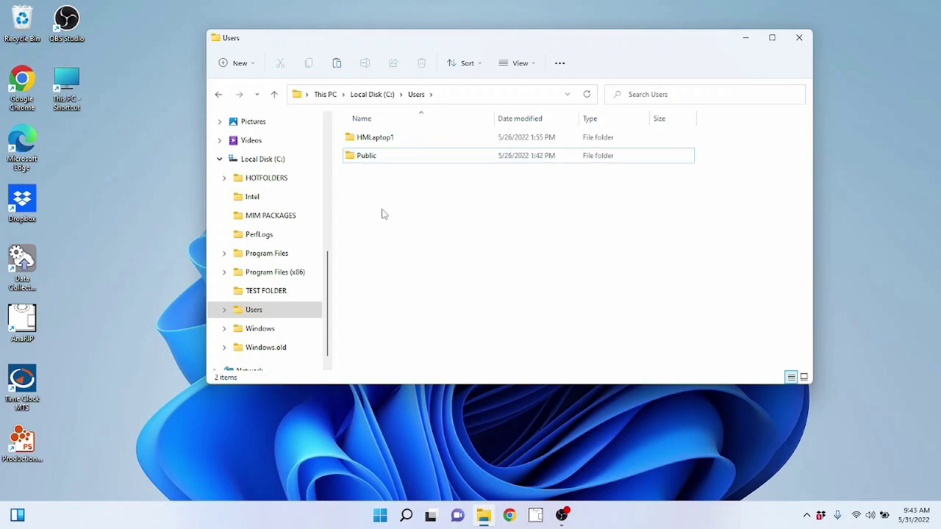
double_click(373, 140)
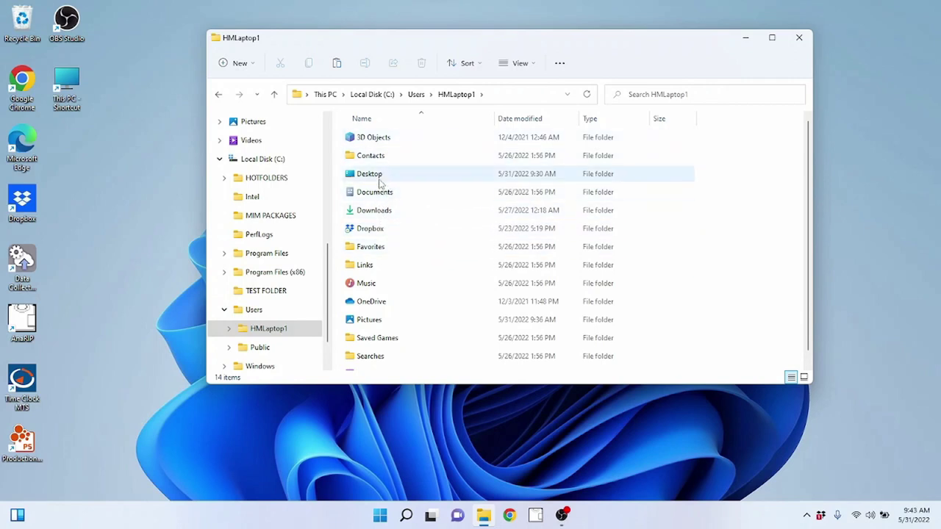
- Look through the HMLaptop1 folder, opening its Documents and Downloads folders in turn and returning to HMLaptop1 each time
scroll(379, 184, down, 1)
scroll(259, 182, up, 3)
scroll(259, 181, up, 4)
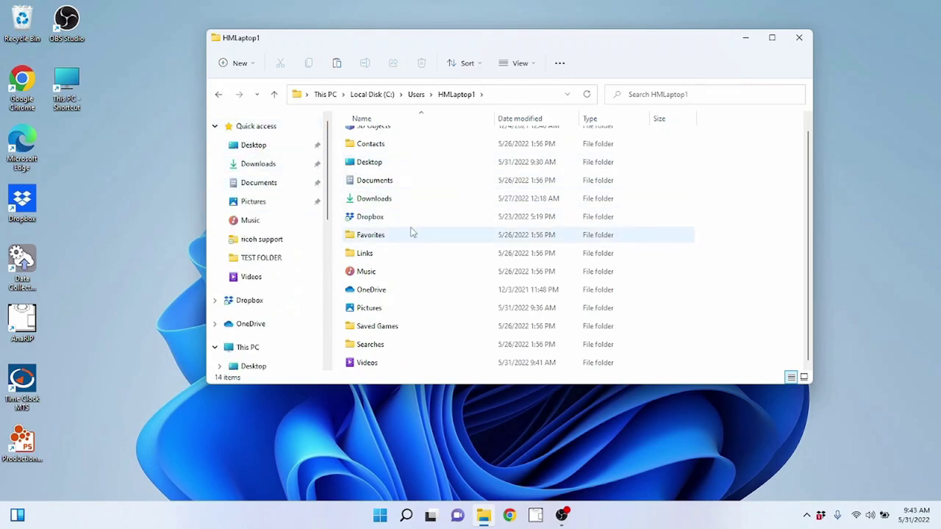
scroll(387, 234, up, 1)
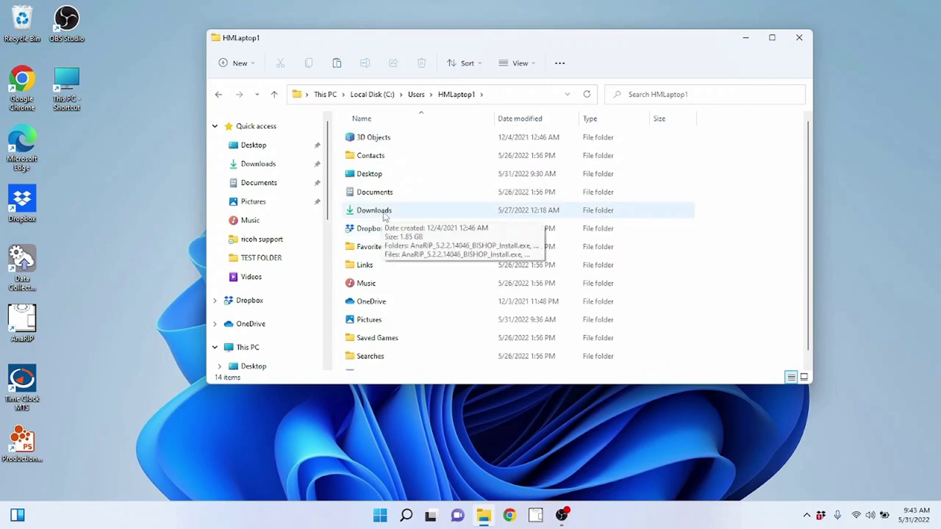
double_click(386, 199)
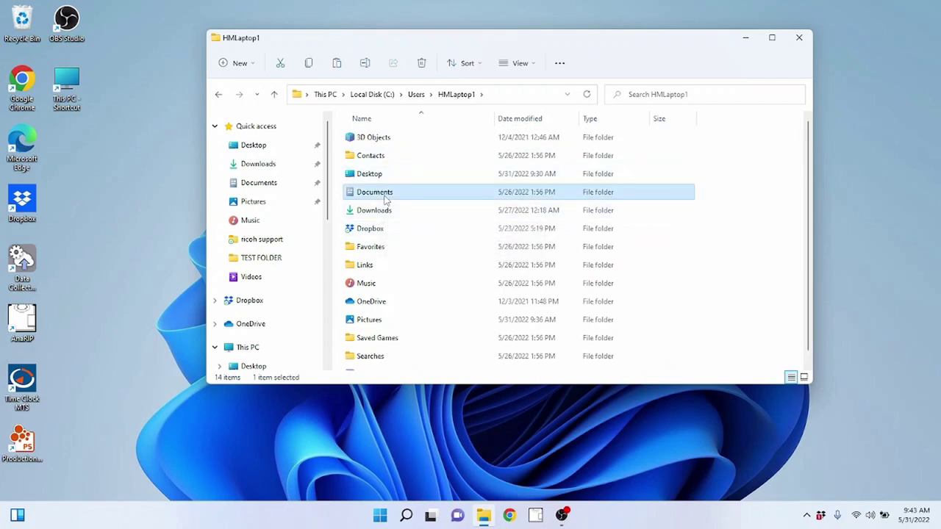
click(218, 94)
double_click(373, 211)
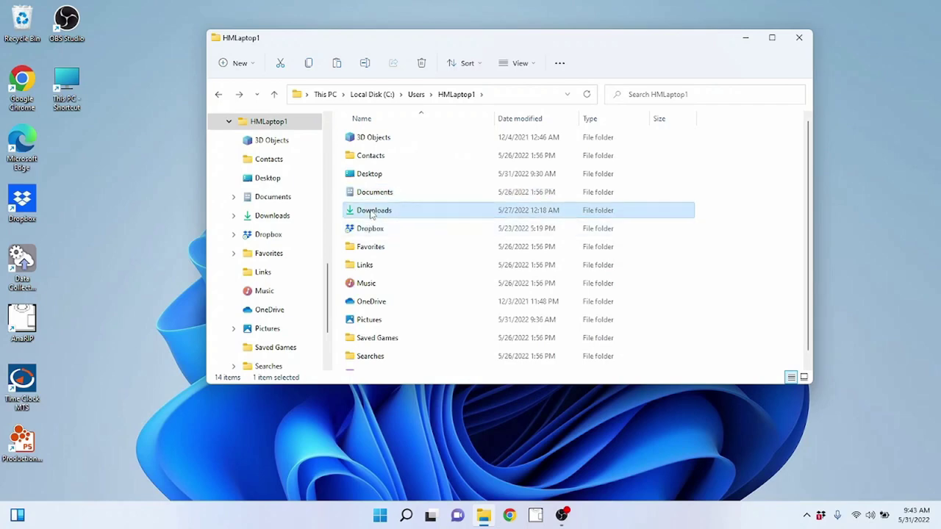
click(218, 96)
- Compare the Quick access and This PC folders in the folder tree with the folders inside HMLaptop1
scroll(279, 173, up, 2)
scroll(276, 183, up, 10)
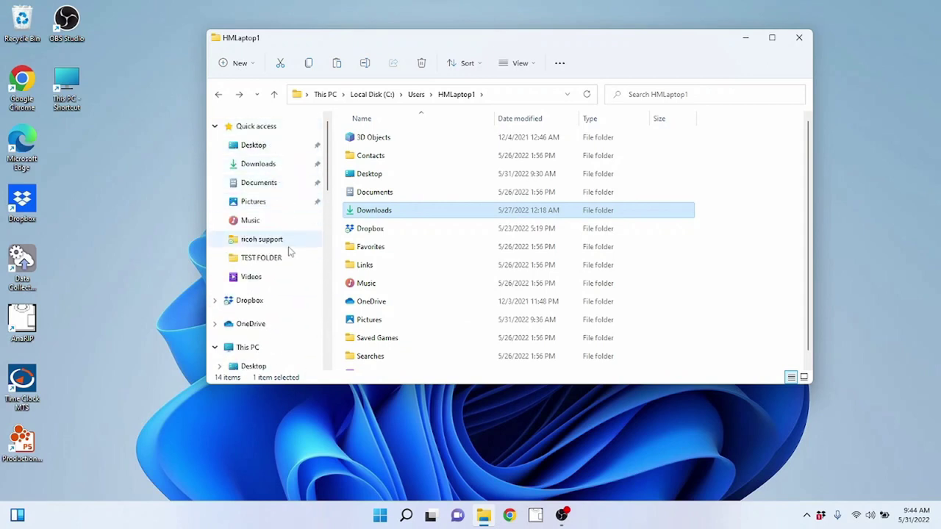
scroll(265, 270, down, 2)
scroll(261, 280, down, 1)
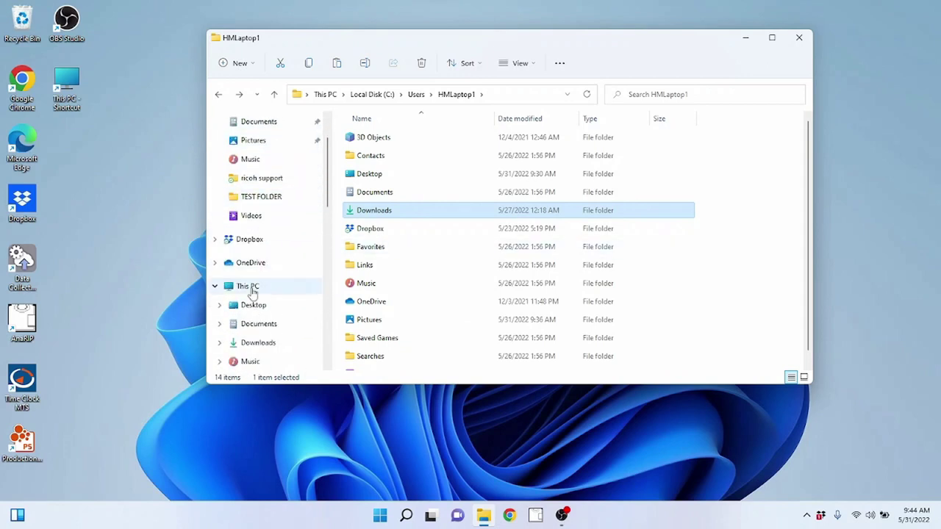
scroll(443, 237, down, 1)
scroll(401, 202, up, 1)
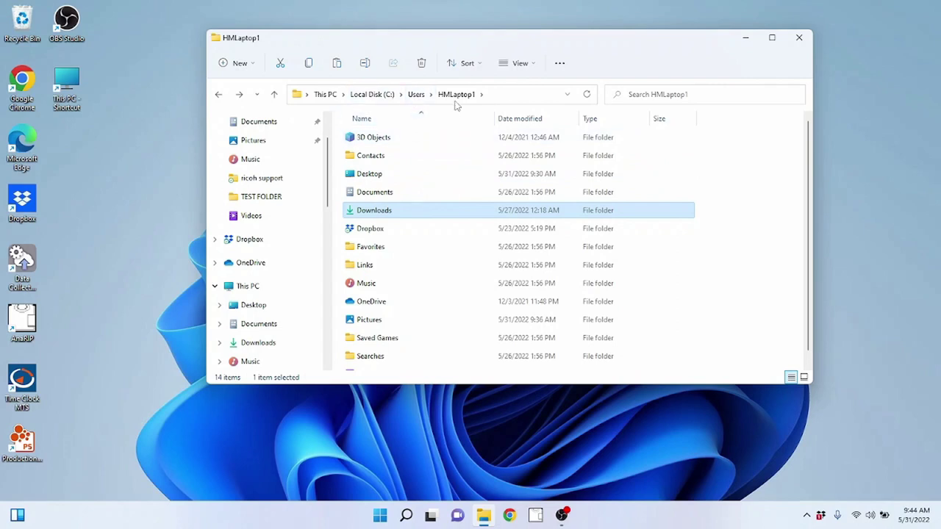
scroll(405, 184, down, 1)
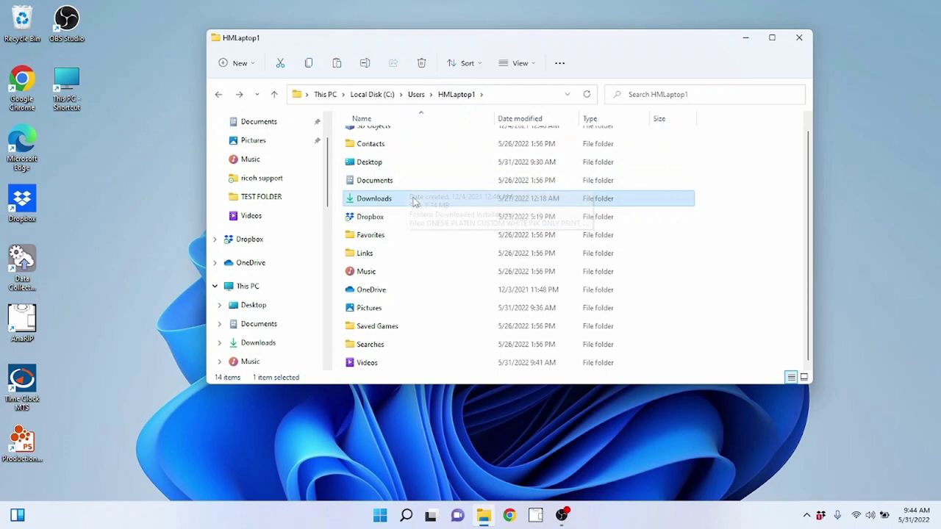
scroll(395, 266, up, 1)
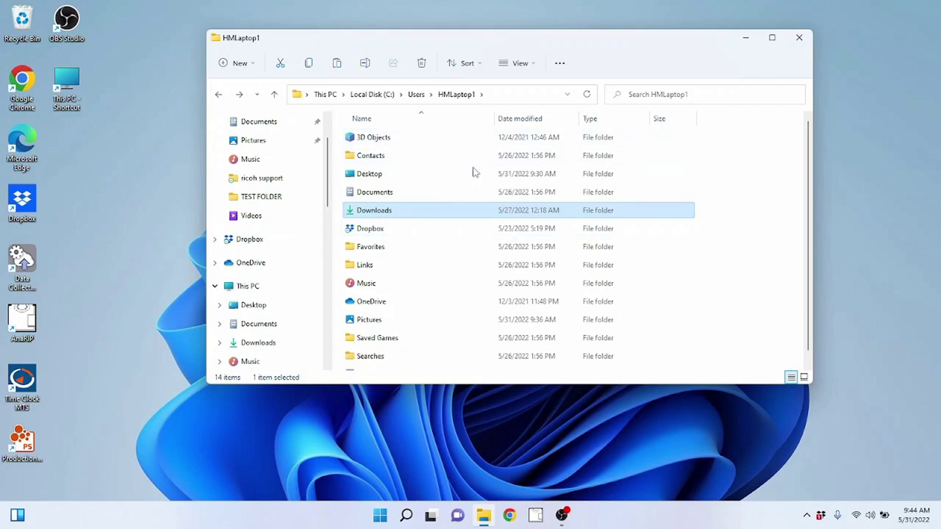
scroll(246, 188, up, 1)
scroll(253, 204, down, 2)
scroll(257, 220, up, 2)
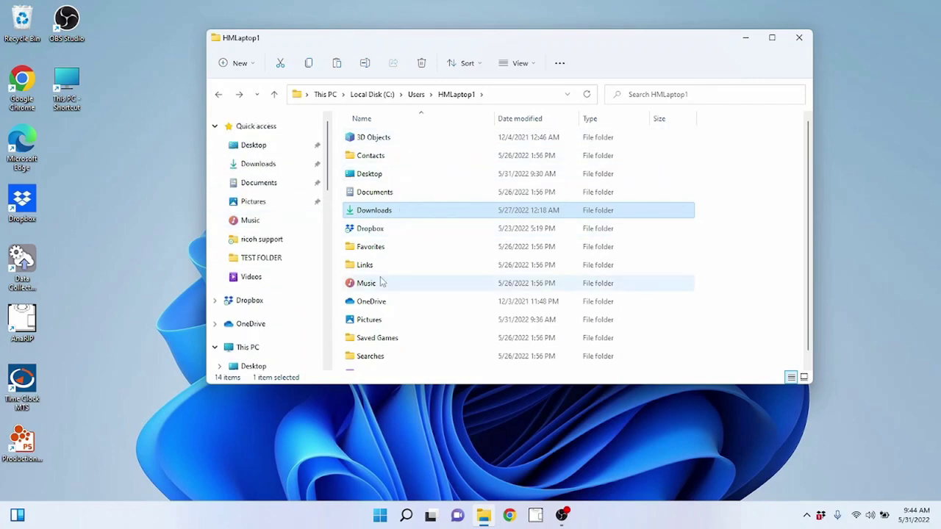
- Return to Local Disk (C:), open Program Files (x86), and look through its program folders
click(219, 95)
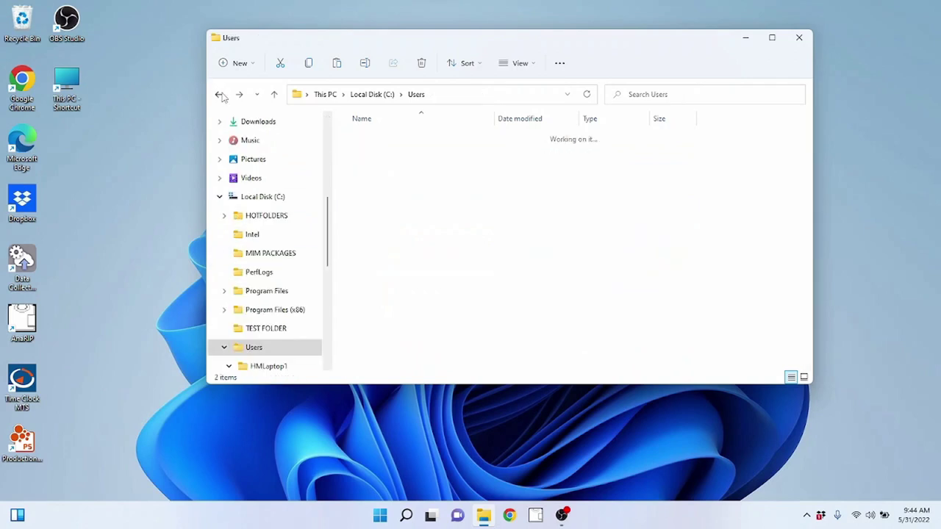
click(219, 95)
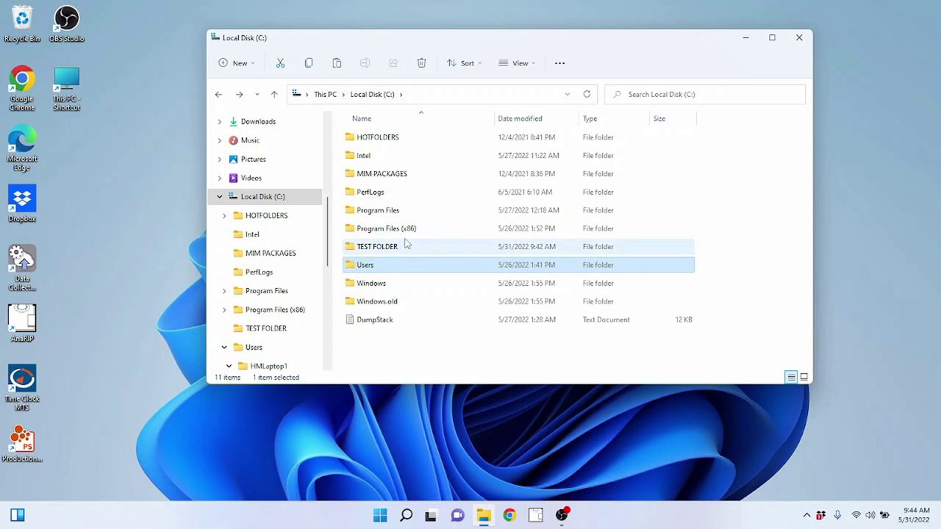
click(397, 212)
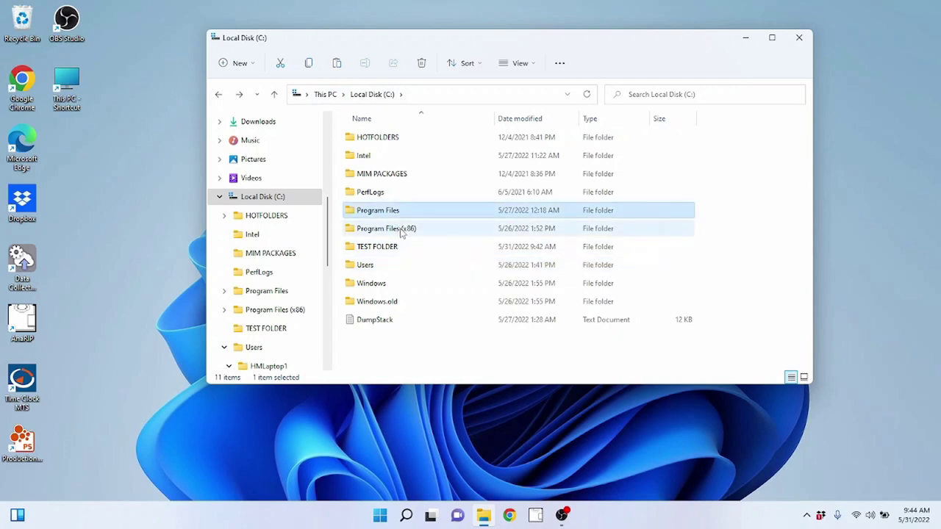
double_click(401, 230)
scroll(417, 228, down, 2)
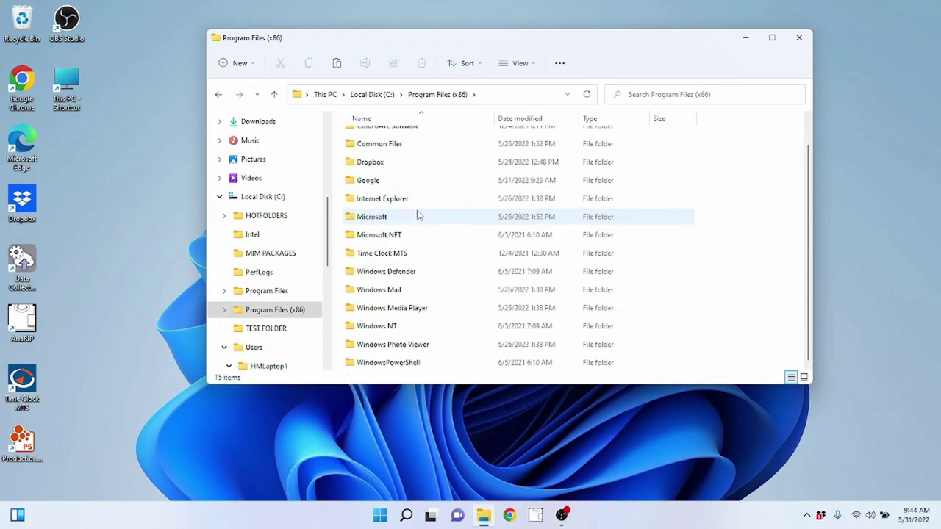
scroll(418, 249, up, 2)
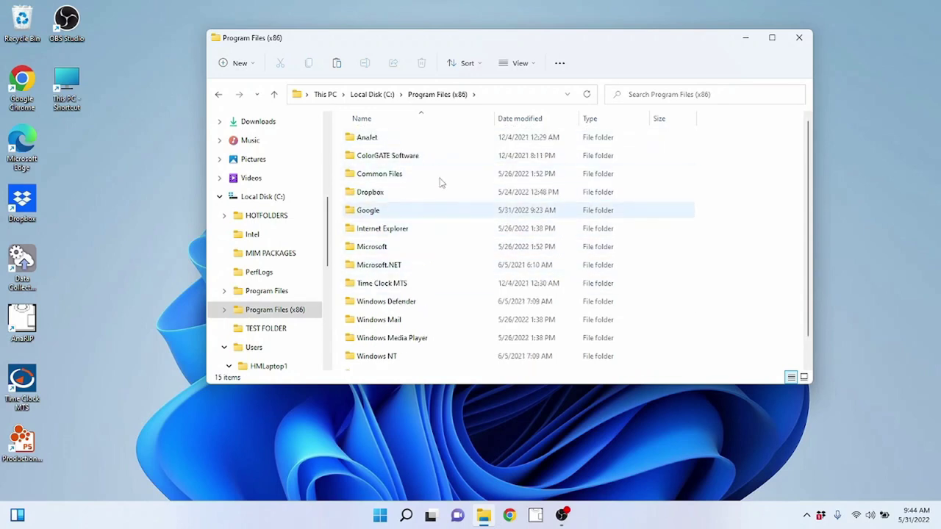
- Open the AnaRIP folder inside AnaJet, and select the AnaRIP application that the desktop shortcut refers to
double_click(35, 319)
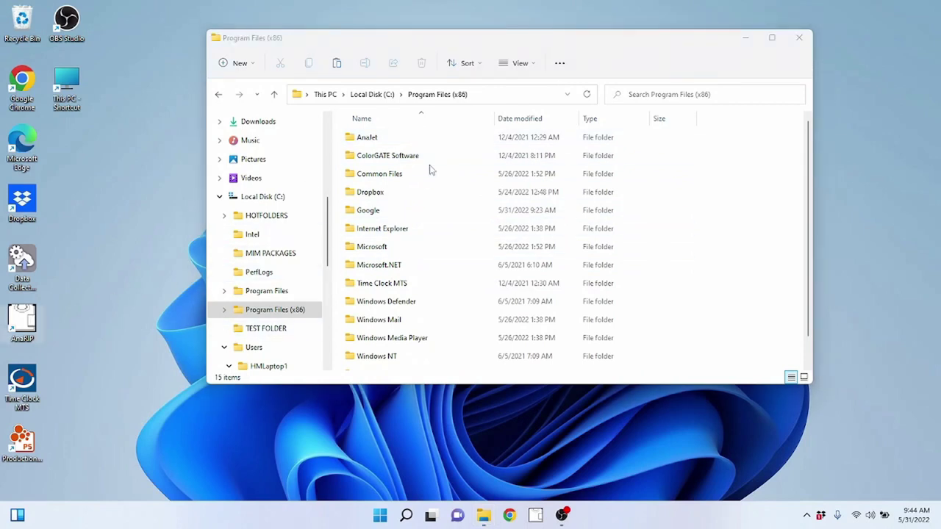
double_click(371, 138)
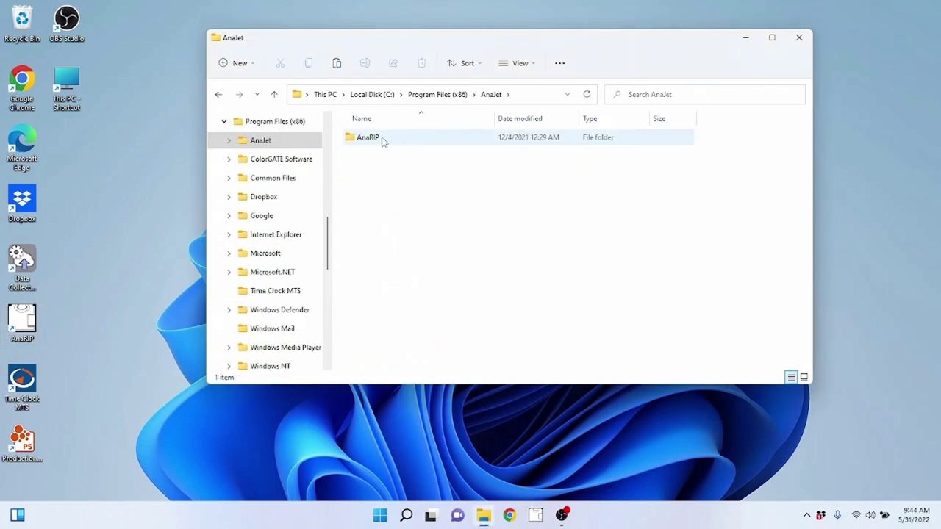
double_click(401, 139)
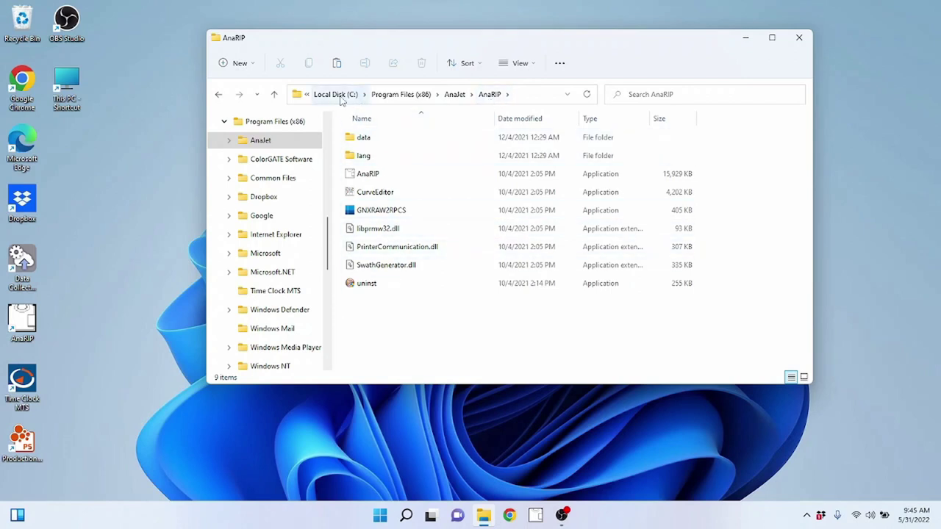
click(22, 323)
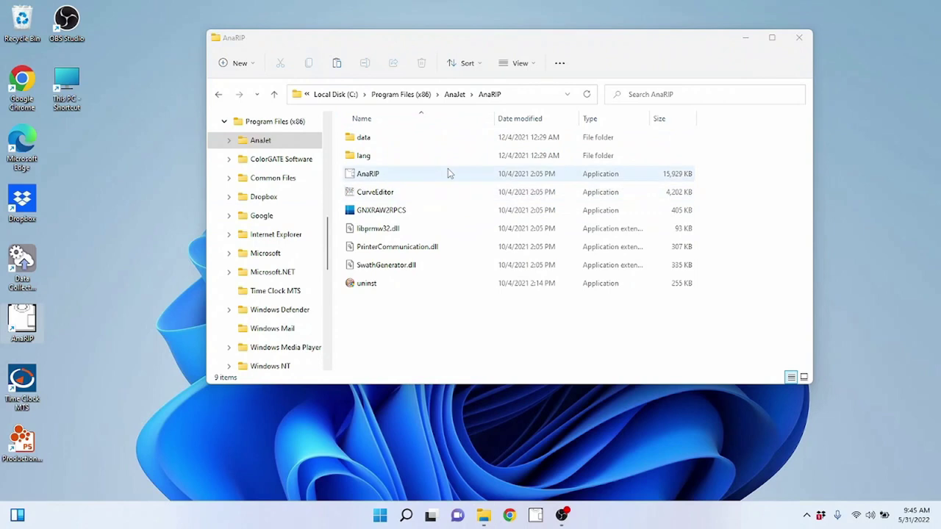
click(373, 175)
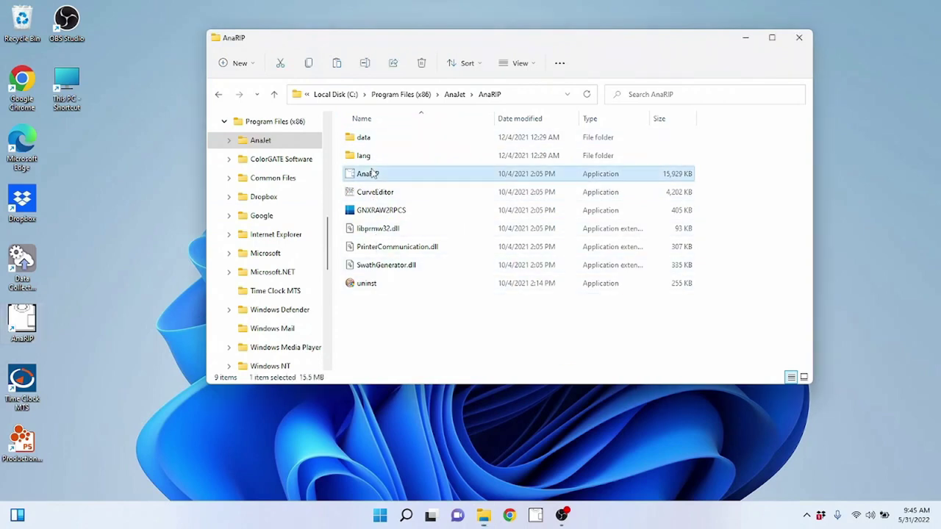
- Go back from the AnaRIP folder through Program Files (x86) to Local Disk (C:)
click(218, 96)
click(219, 96)
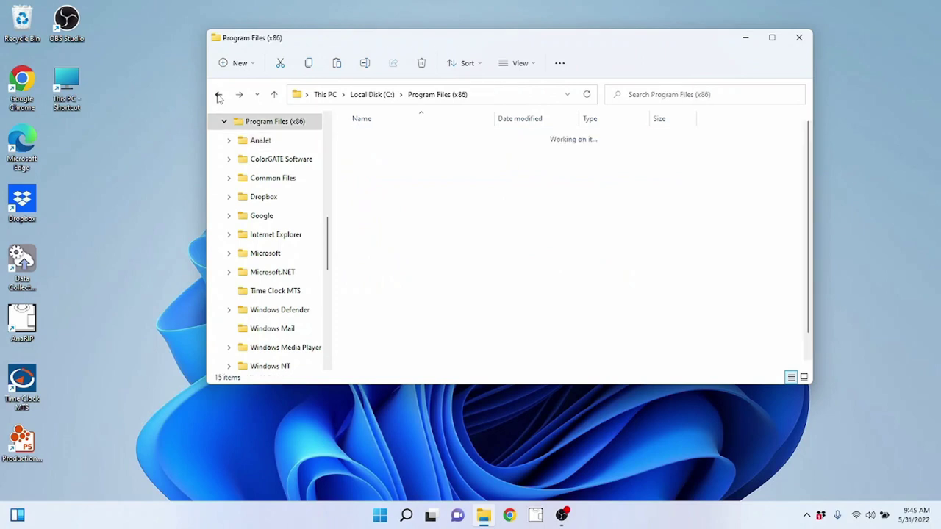
right_click(218, 97)
click(382, 49)
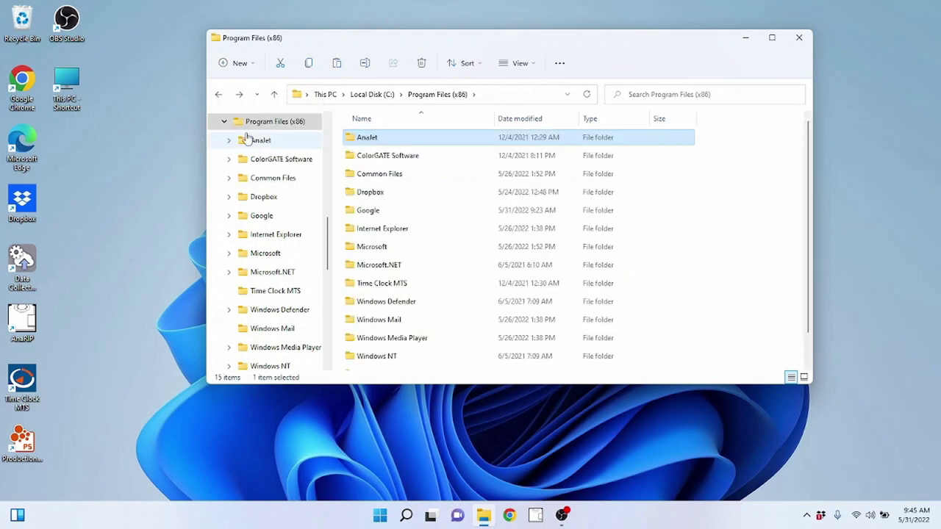
click(218, 94)
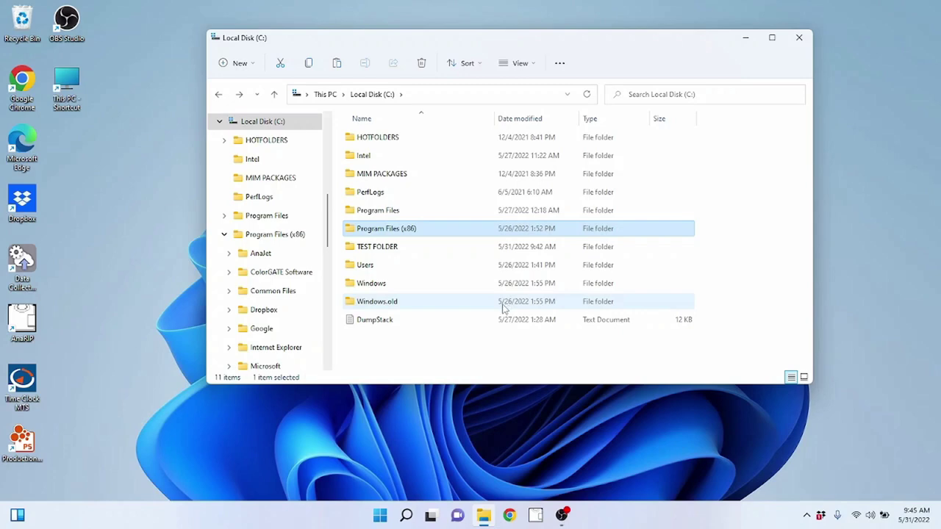
- Open the Windows folder on Local Disk (C:), and go back to This PC
double_click(400, 282)
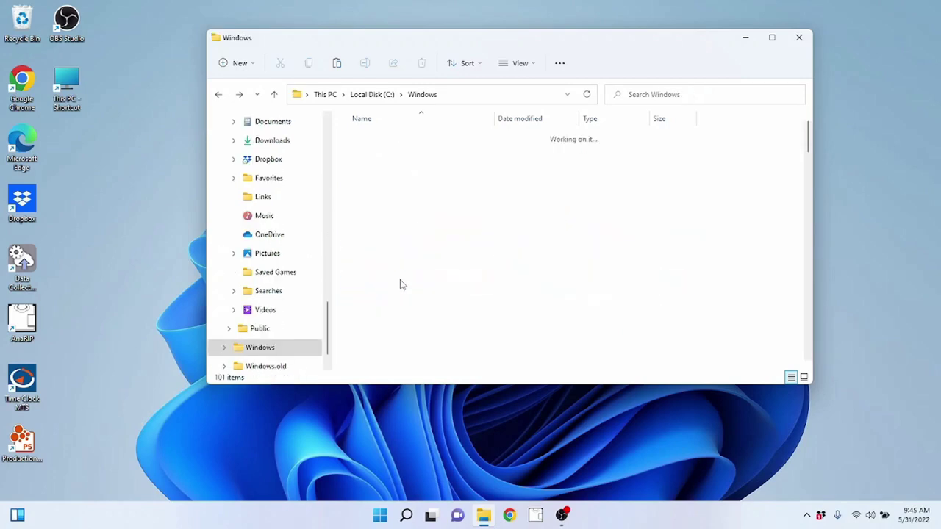
click(219, 94)
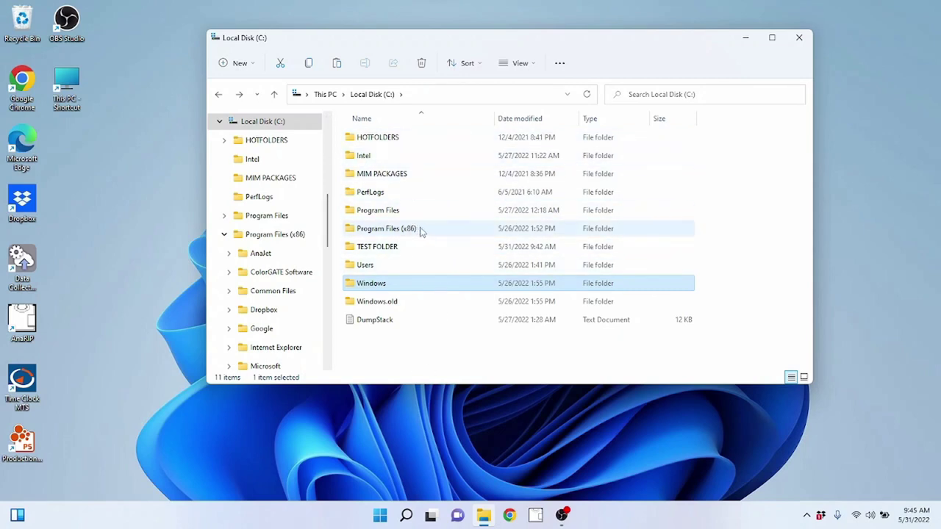
click(218, 95)
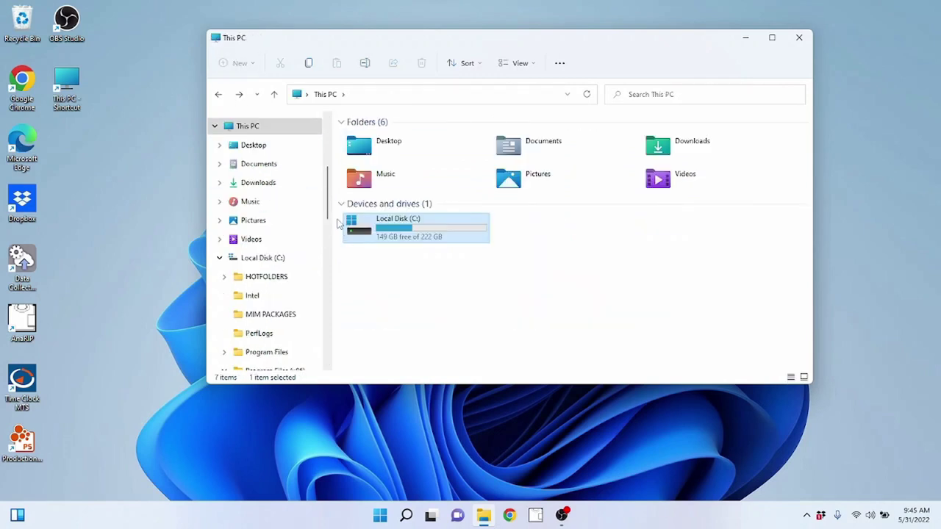
- Move the File Explorer window closer to the centre of the desktop, and look through the folder tree around This PC
drag(619, 39, 582, 70)
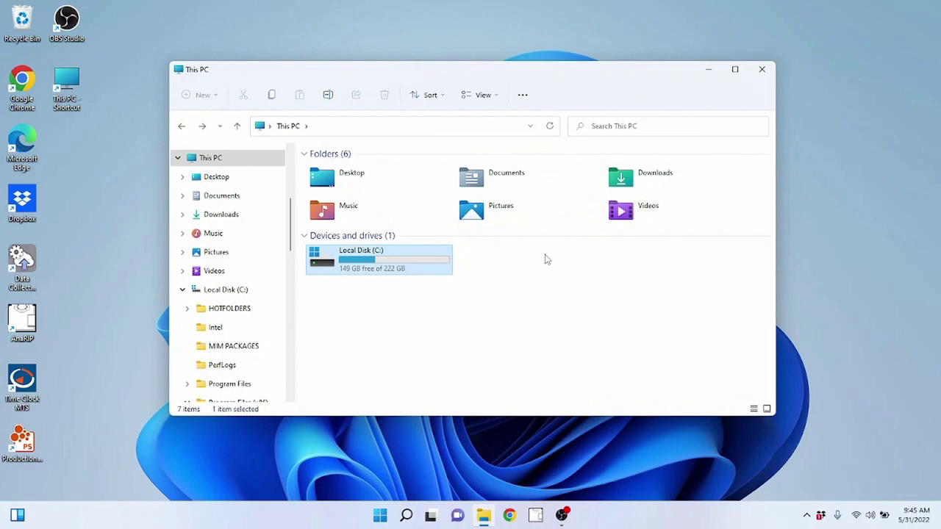
scroll(244, 247, up, 4)
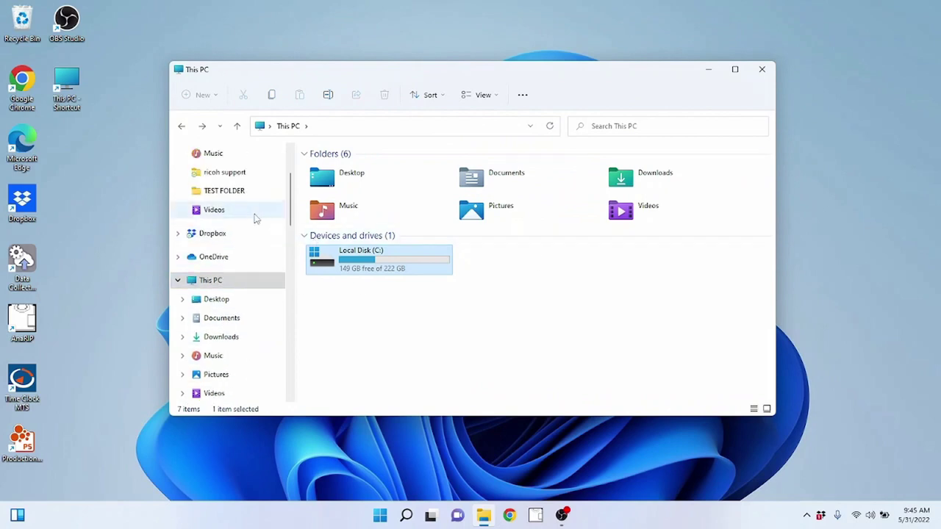
scroll(250, 225, up, 2)
scroll(250, 239, down, 3)
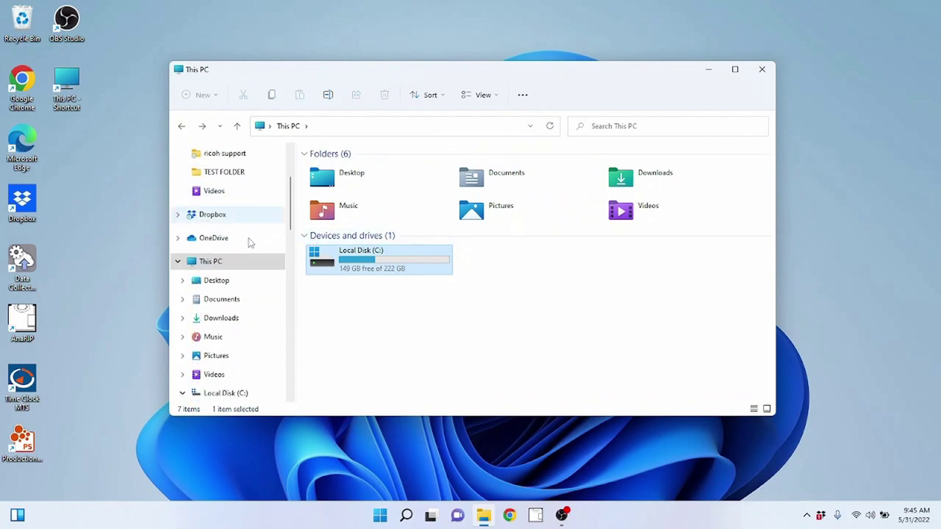
scroll(247, 243, down, 1)
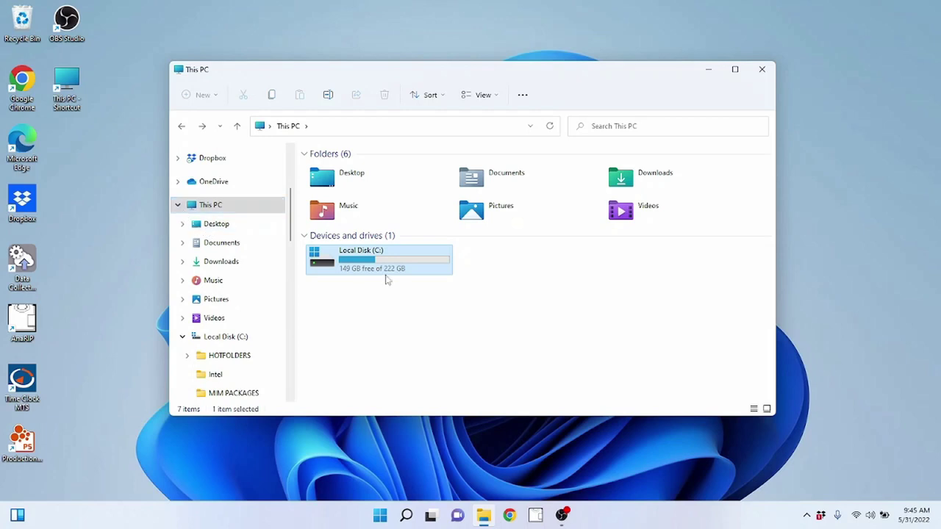
- Open Local Disk (C:) from This PC to view its folders, and return to This PC
click(374, 307)
double_click(382, 270)
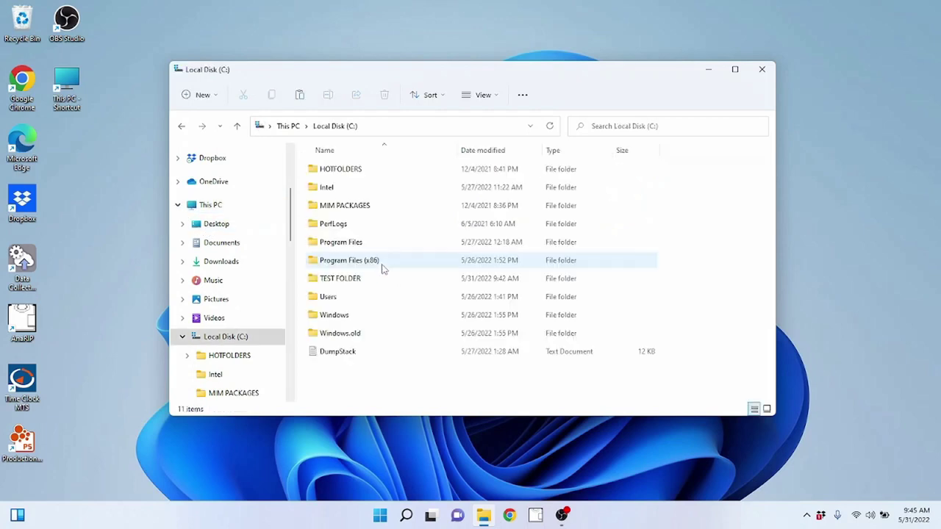
click(183, 126)
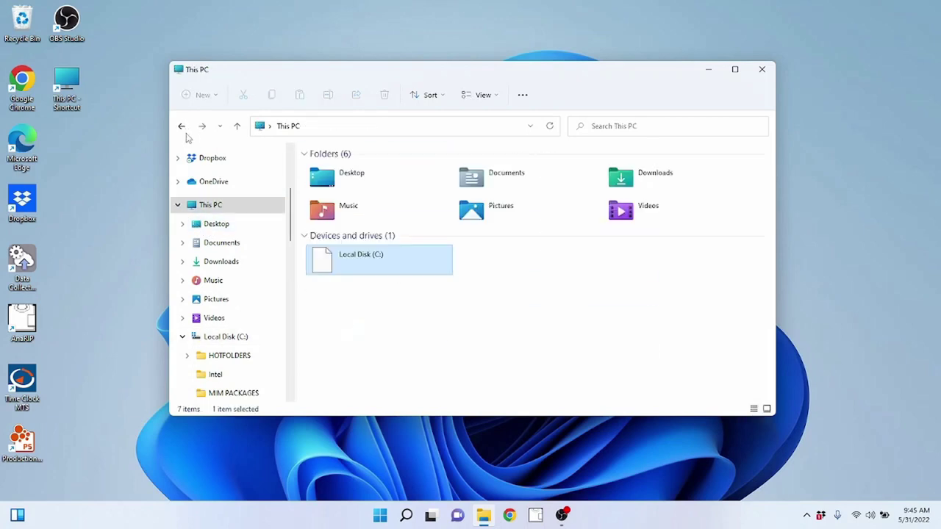
- View the pinned apps in the Start menu and close it, and revisit Local Disk (C:) before returning to This PC
click(380, 515)
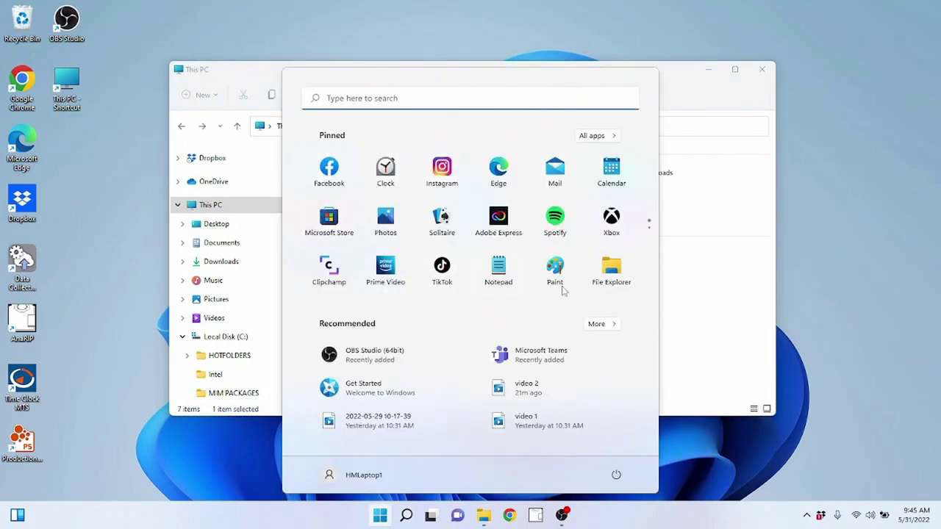
key(Escape)
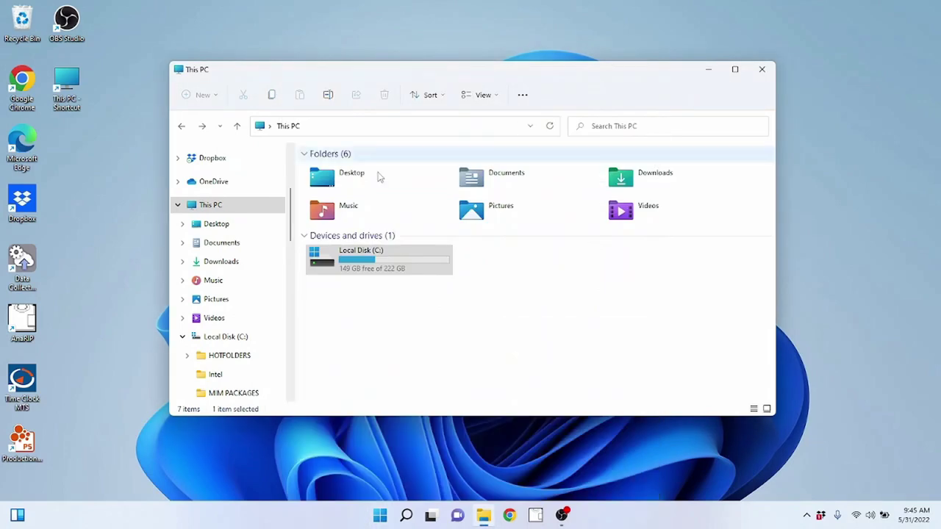
double_click(341, 263)
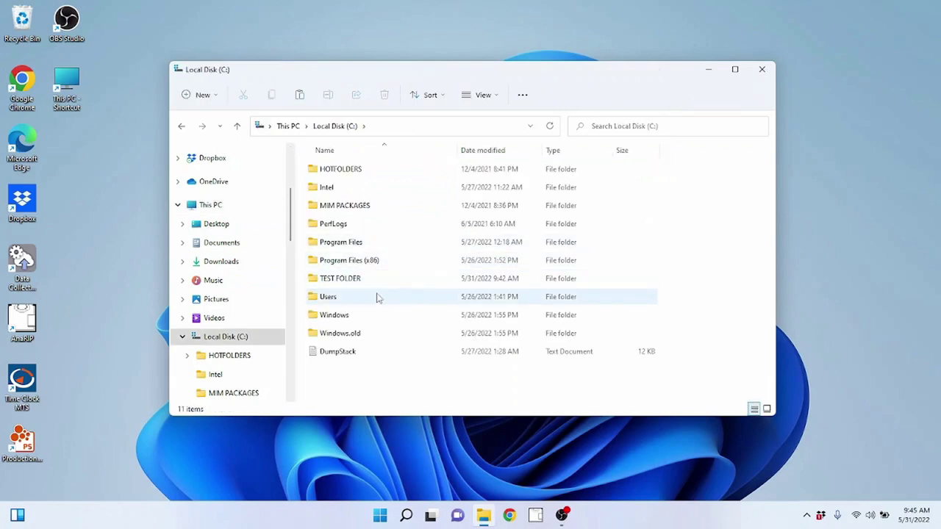
click(182, 126)
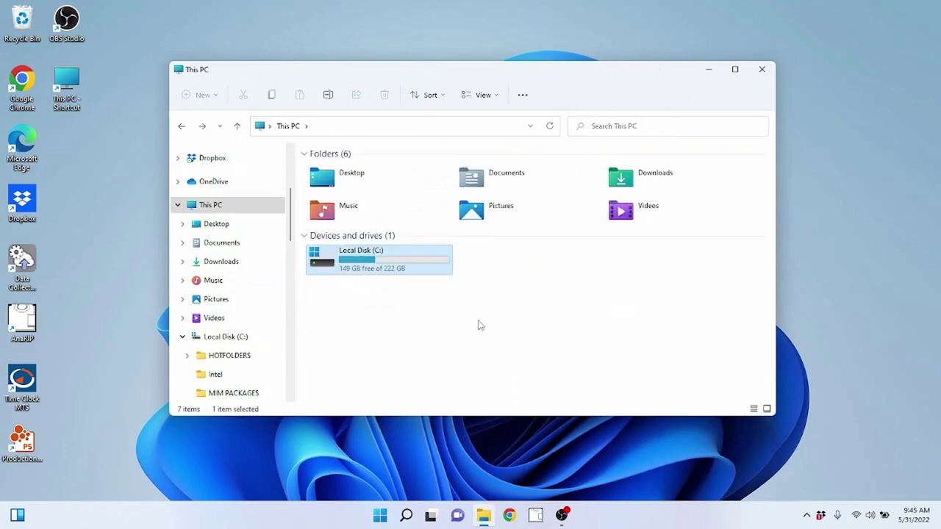